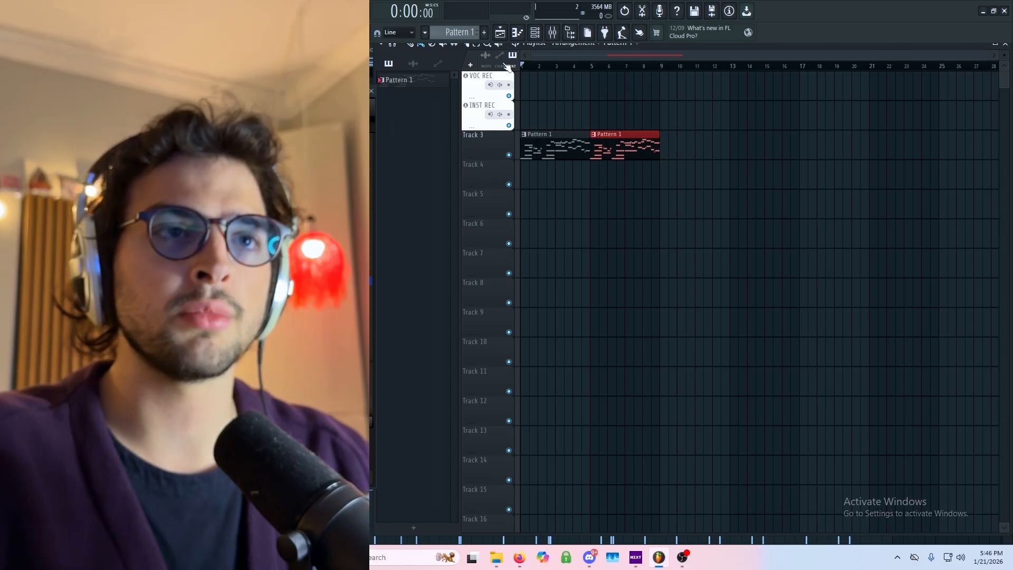
Step: Play the arrangement, select both Pattern 1 clips on Track 3 as the loop region, and preview it alongside the gameplay video
{"action": "key", "text": "space"}
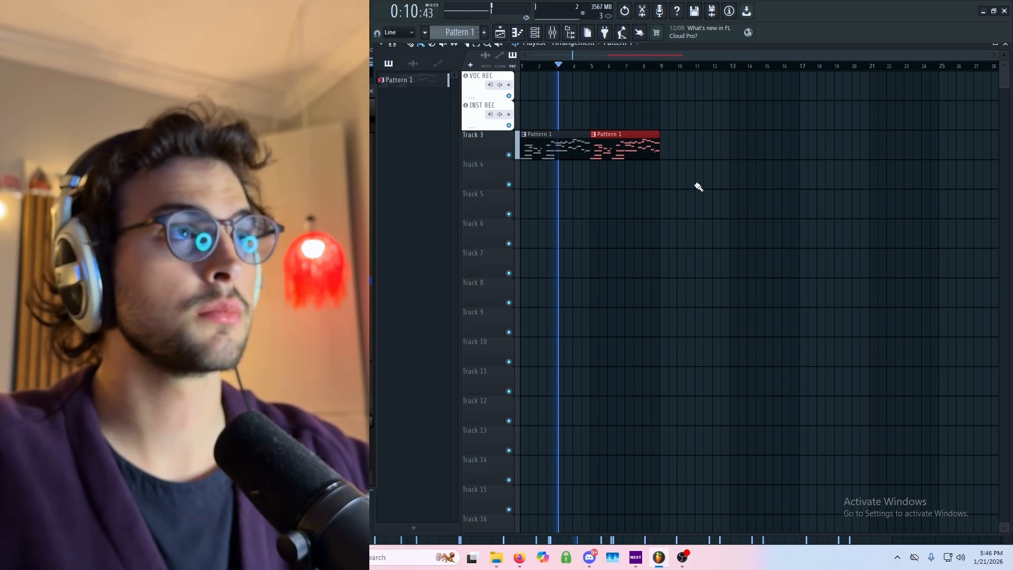
{"action": "key", "text": "ctrl+a"}
{"action": "key", "text": "space"}
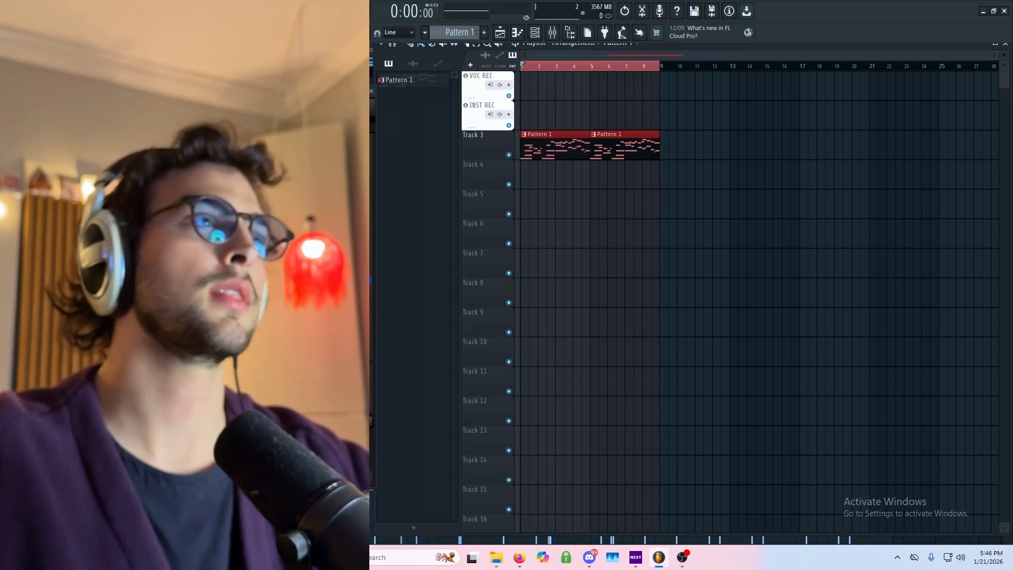
{"action": "left_click_drag", "start_coordinate": [293, 93], "coordinate": [384, 82]}
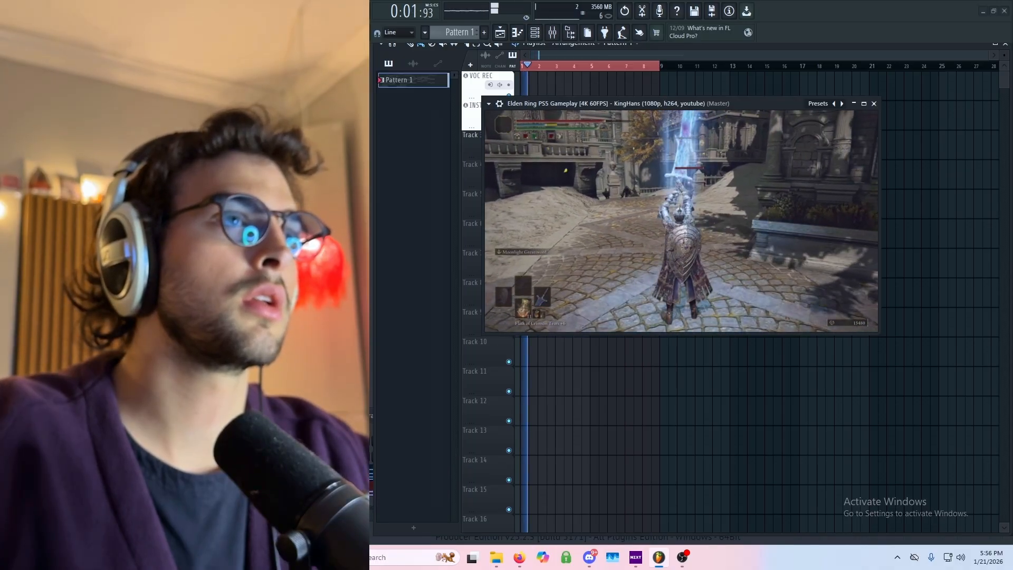
{"action": "mouse_move", "coordinate": [686, 263]}
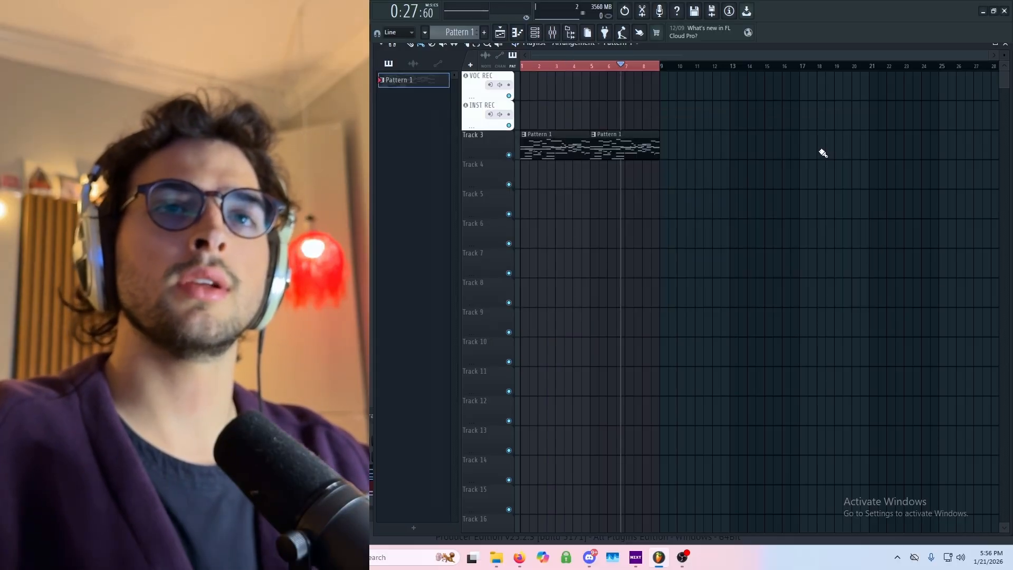
Step: Add a new instrument channel from the list of installed plugins
{"action": "left_click", "coordinate": [343, 488]}
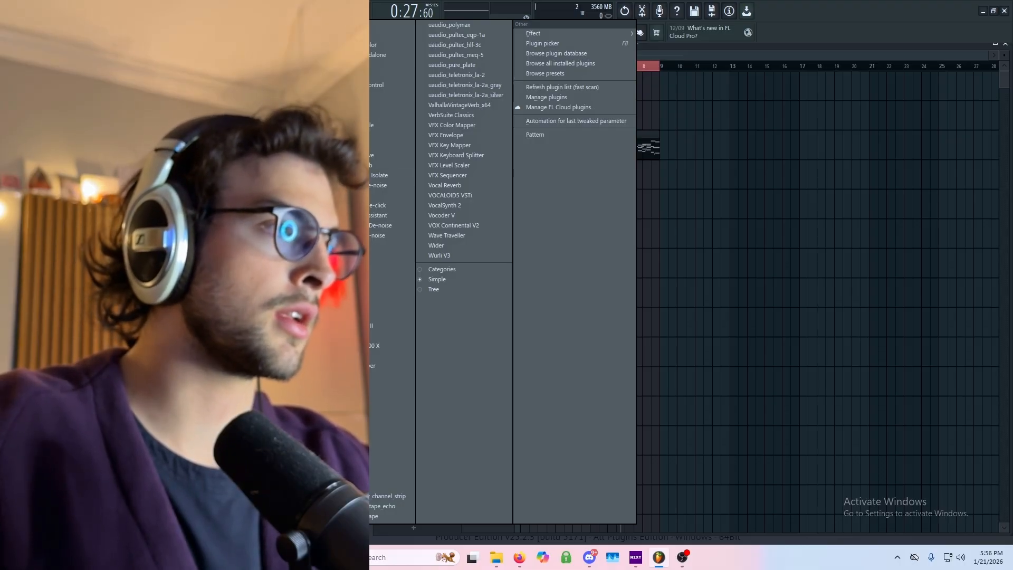
{"action": "left_click", "coordinate": [306, 264]}
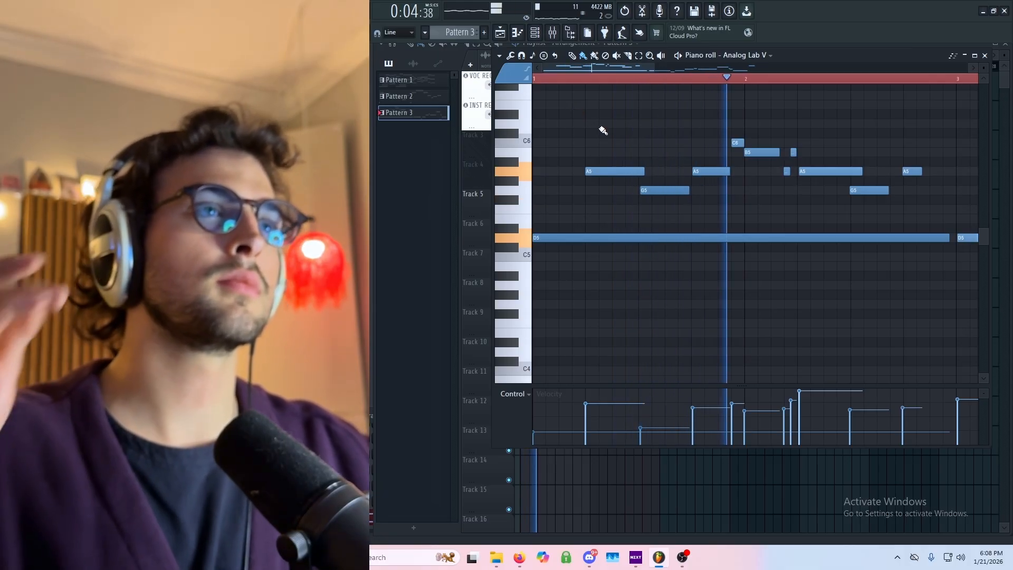
Step: Audition the Pattern 3 Analog Lab V melody on its own in the piano roll and with the other tracks in the playlist
{"action": "key", "text": "space"}
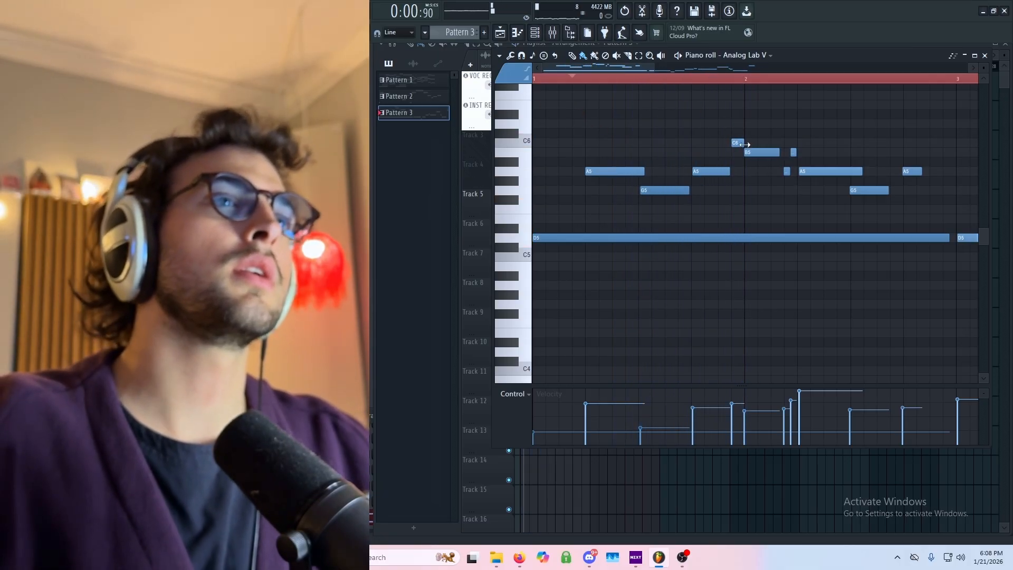
{"action": "left_click_drag", "start_coordinate": [756, 151], "coordinate": [769, 152]}
{"action": "key", "text": "space"}
{"action": "left_click_drag", "start_coordinate": [744, 204], "coordinate": [767, 204]}
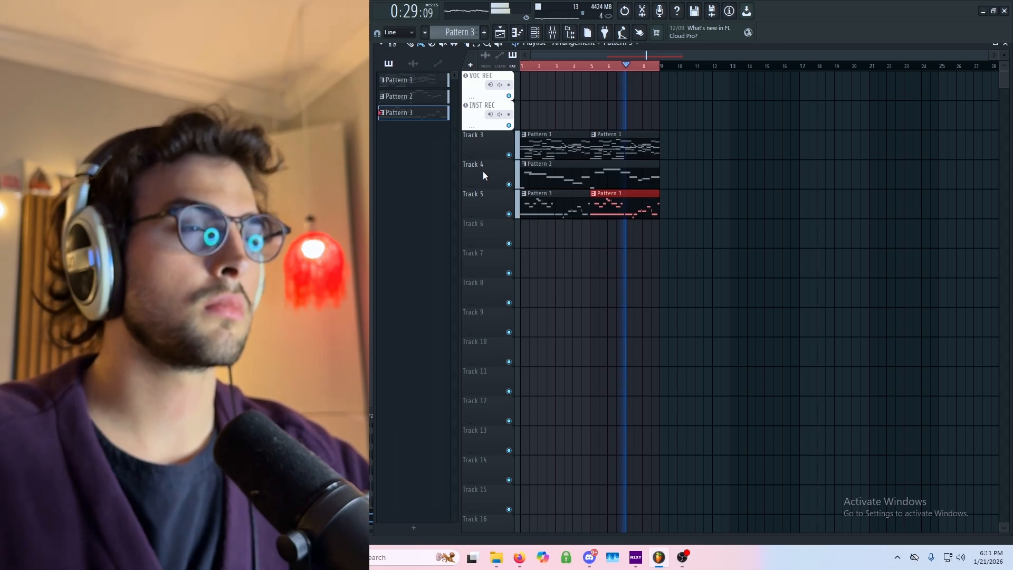
{"action": "key", "text": "space"}
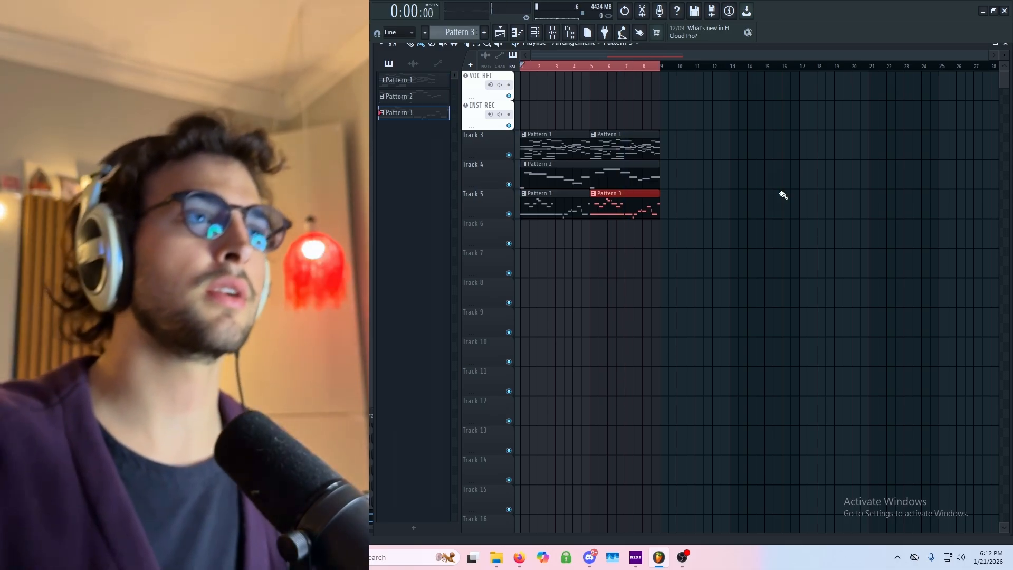
Step: Add another instrument channel and audition its Pan Flute KS C0-D#0 and Mandolin Live 1 patches against the loop
{"action": "key", "text": "F6"}
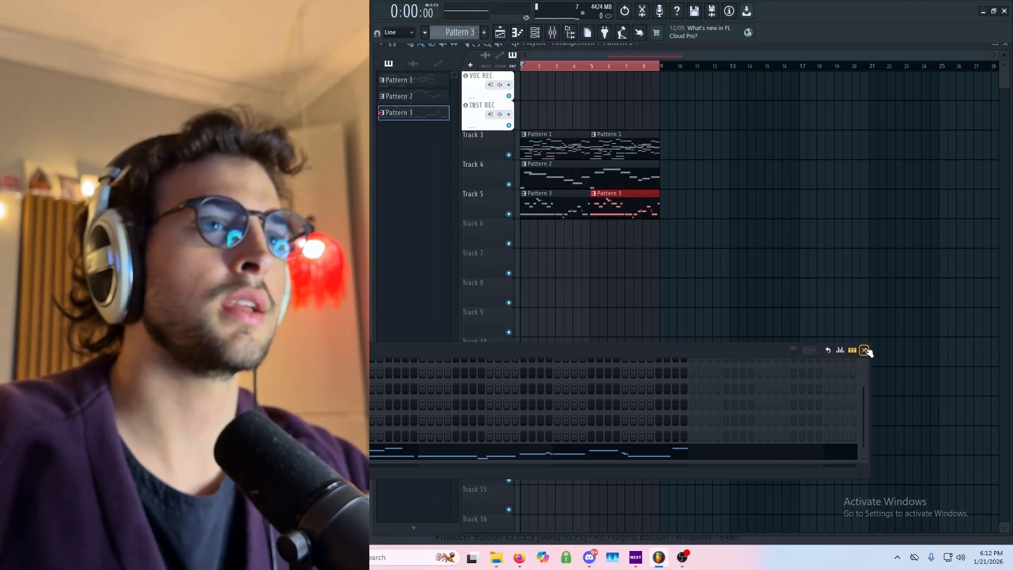
{"action": "left_click", "coordinate": [867, 349]}
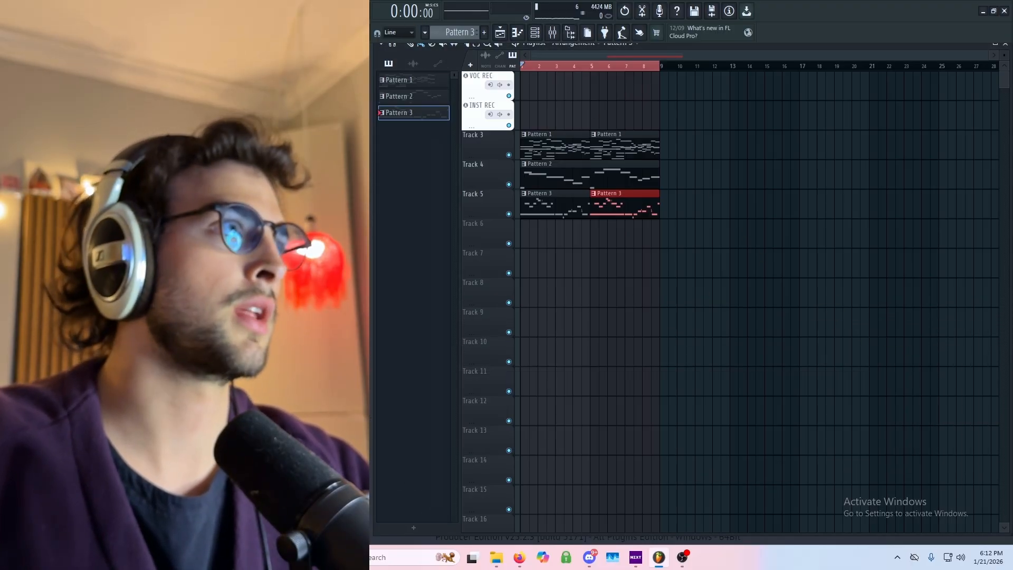
{"action": "left_click", "coordinate": [48, 9]}
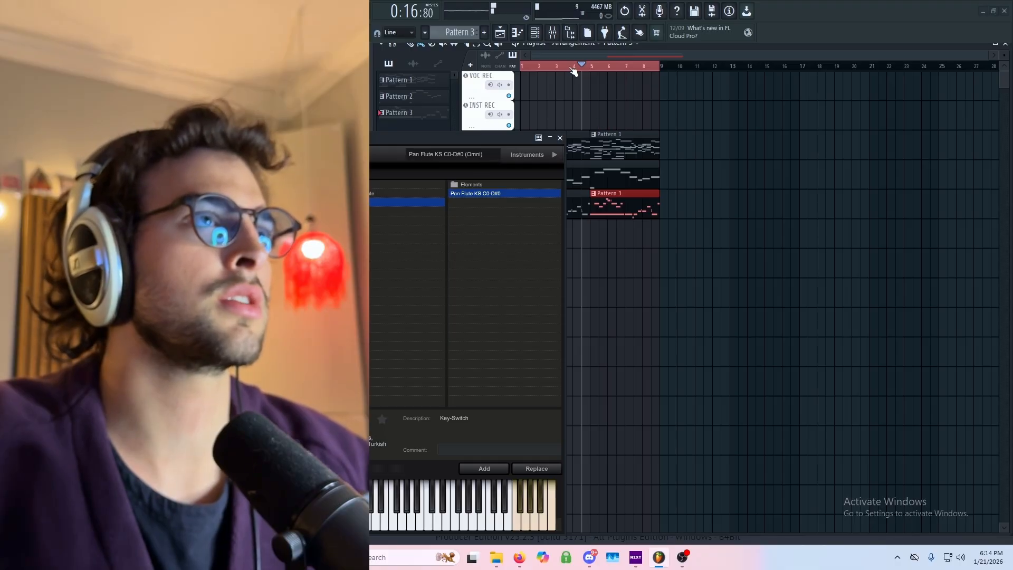
{"action": "key", "text": "space"}
{"action": "key", "text": "space"}
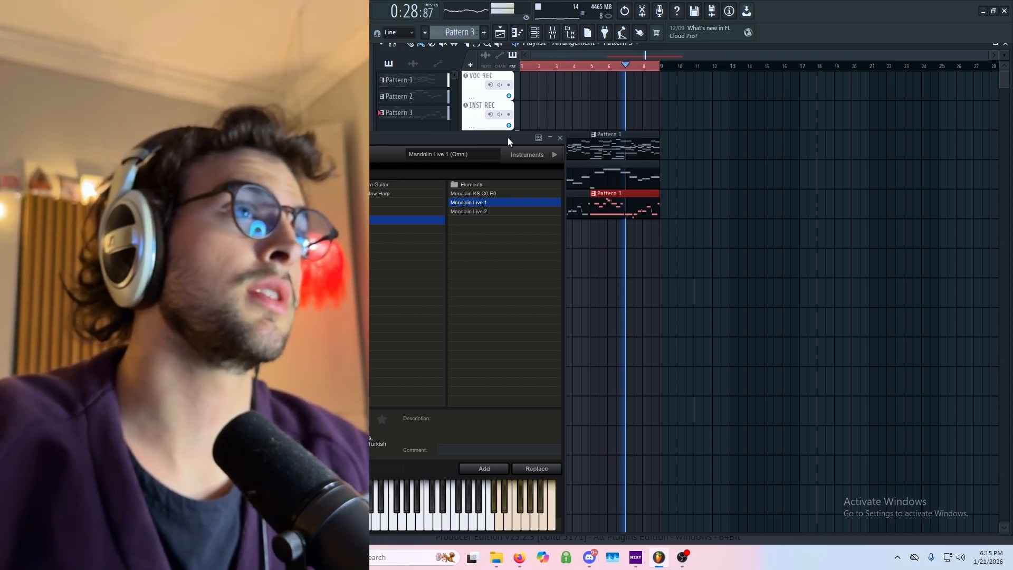
{"action": "key", "text": "space"}
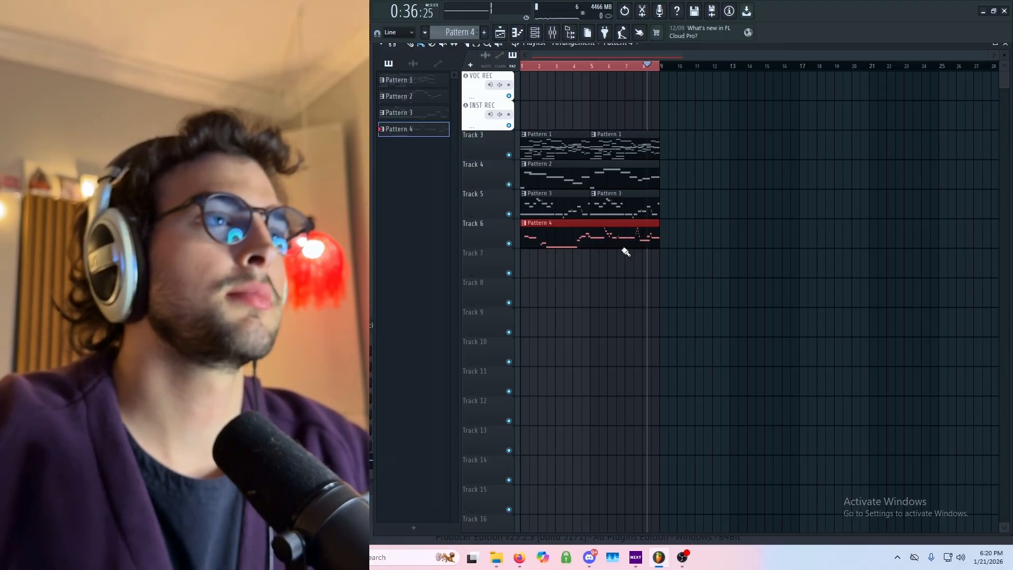
Step: Mute the Pattern 4 clip on Track 6 and play the loop with the remaining patterns
{"action": "left_click", "coordinate": [591, 247]}
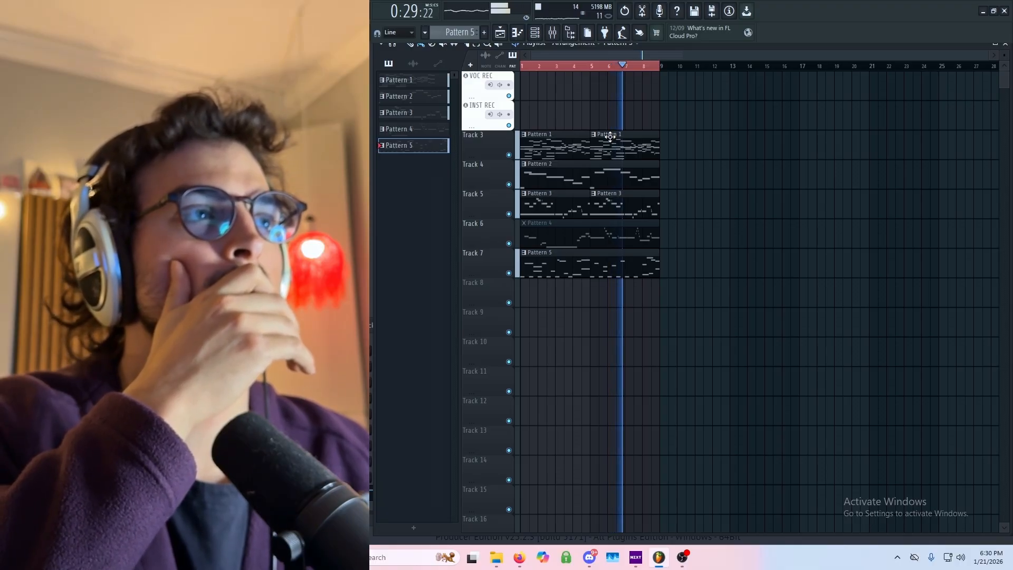
{"action": "key", "text": "space"}
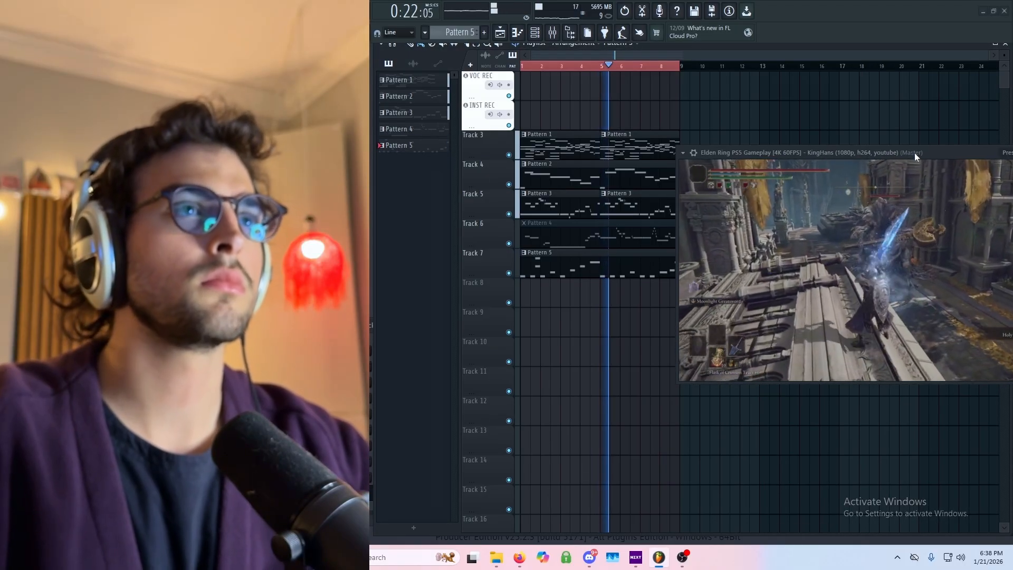
Step: Move the gameplay video window over the playlist, review the music against the footage, and close the video
{"action": "left_click_drag", "start_coordinate": [913, 153], "coordinate": [769, 197]}
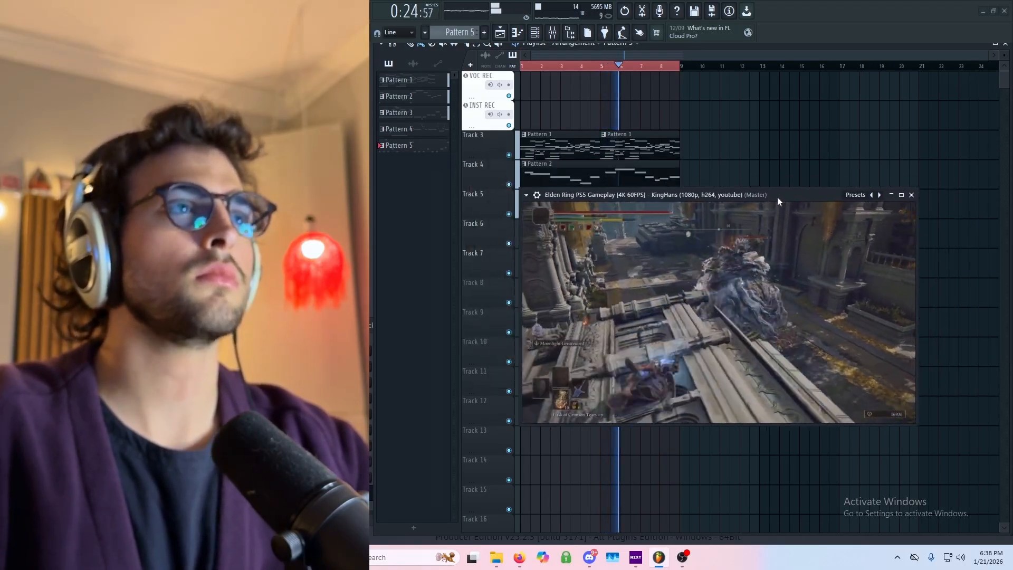
{"action": "key", "text": "space"}
{"action": "left_click", "coordinate": [912, 195]}
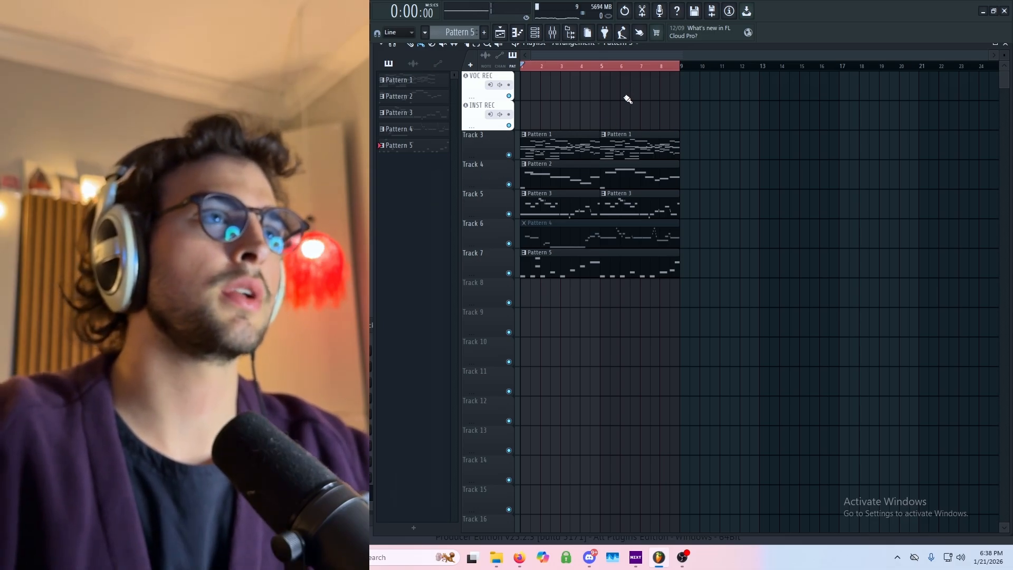
Step: Place the playback position at bar 9 and reposition the gameplay video window so the playlist timeline is uncovered
{"action": "right_click", "coordinate": [678, 69]}
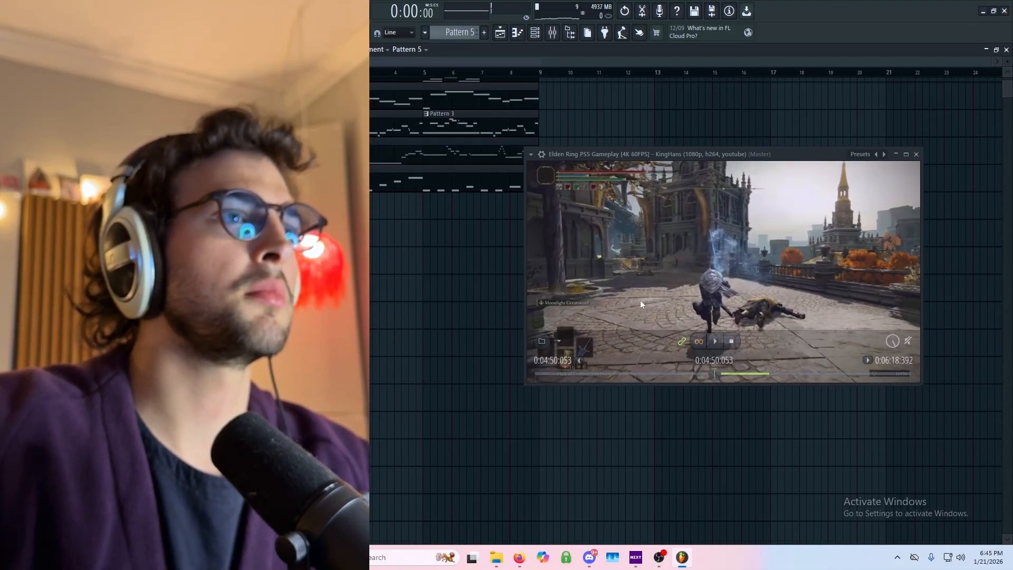
{"action": "mouse_move", "coordinate": [721, 345]}
{"action": "scroll", "coordinate": [486, 119], "scroll_direction": "up", "scroll_amount": 3}
{"action": "left_click", "coordinate": [543, 72]}
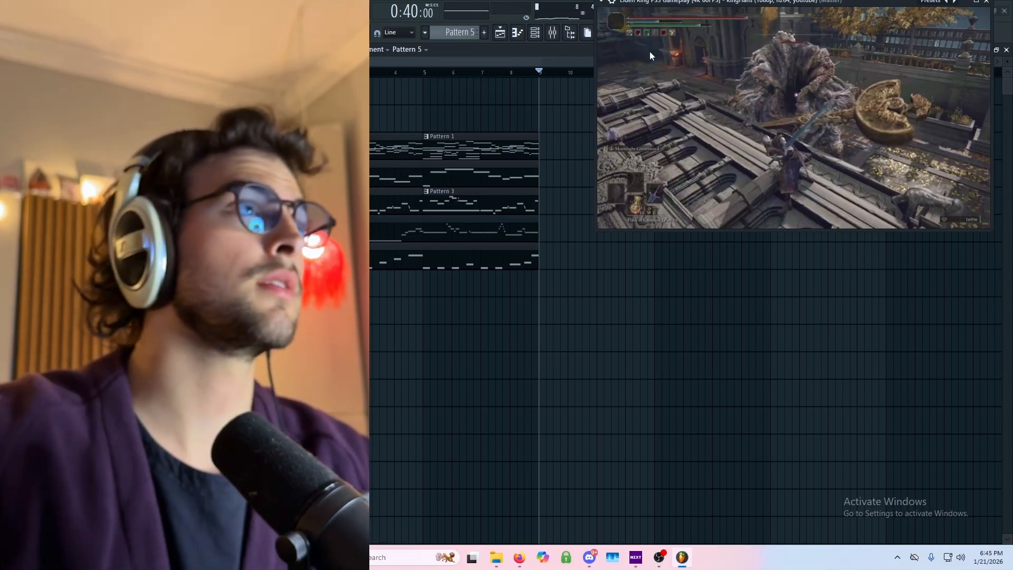
{"action": "left_click_drag", "start_coordinate": [794, 1], "coordinate": [827, 231]}
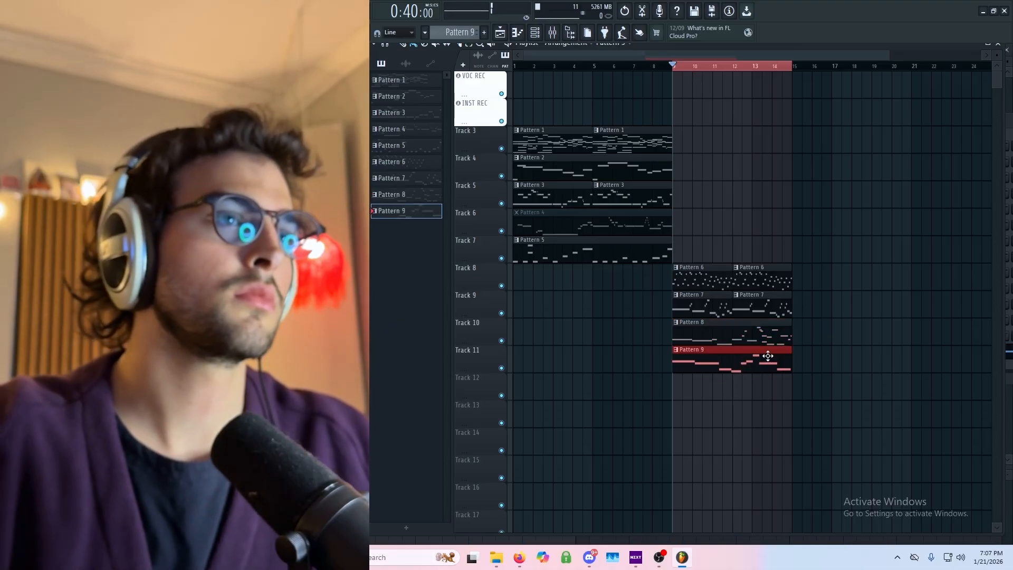
Step: Open the Pattern 9 clip and the channel rack, and return from the Pattern 10 notes to the playlist
{"action": "double_click", "coordinate": [770, 357]}
{"action": "left_click", "coordinate": [535, 34]}
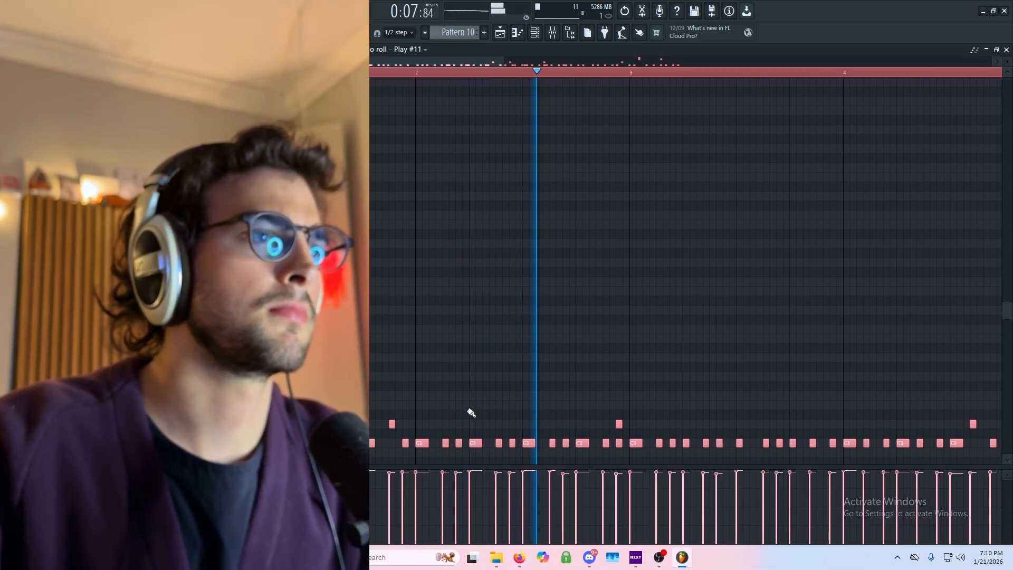
{"action": "left_click", "coordinate": [499, 33]}
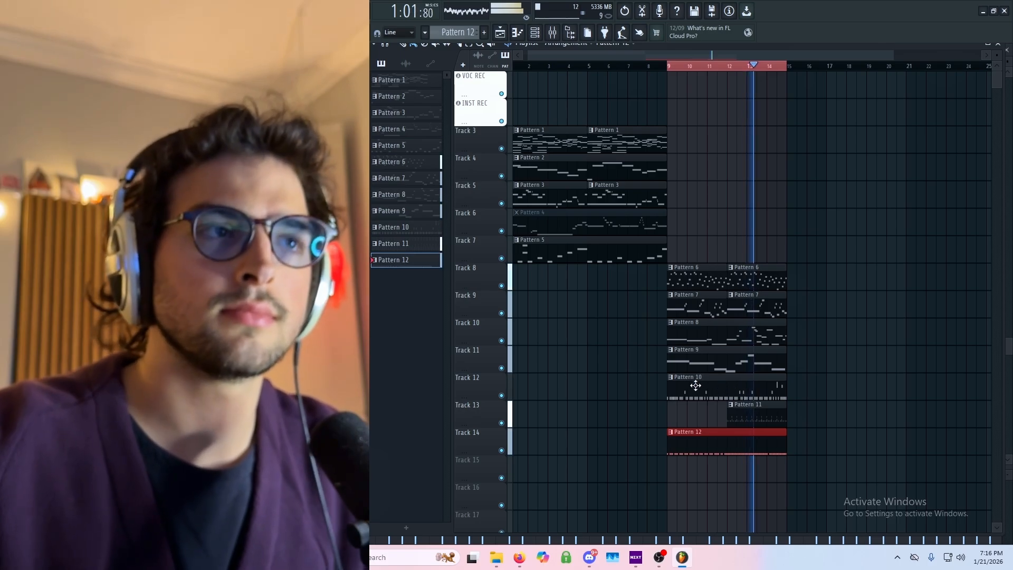
Step: Open the Pattern 12 clip on Track 14 and look through the list of plugins available to add
{"action": "double_click", "coordinate": [762, 446]}
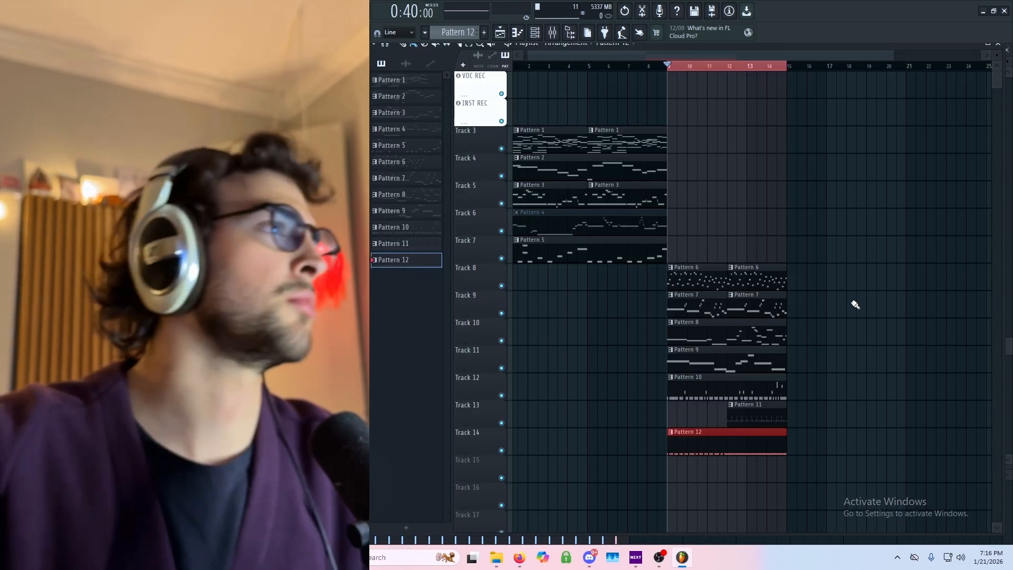
{"action": "left_click", "coordinate": [51, 11]}
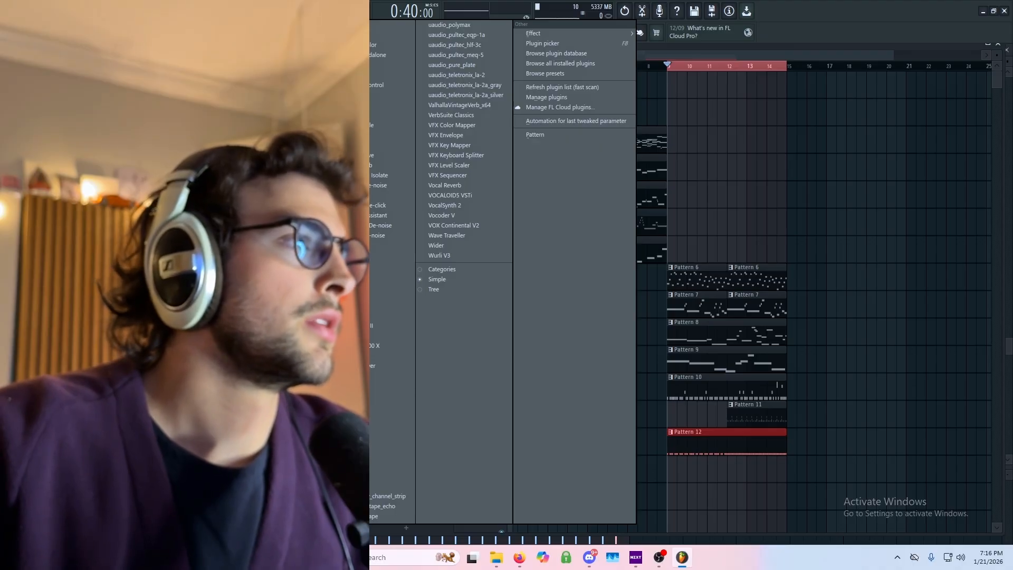
{"action": "key", "text": "Escape"}
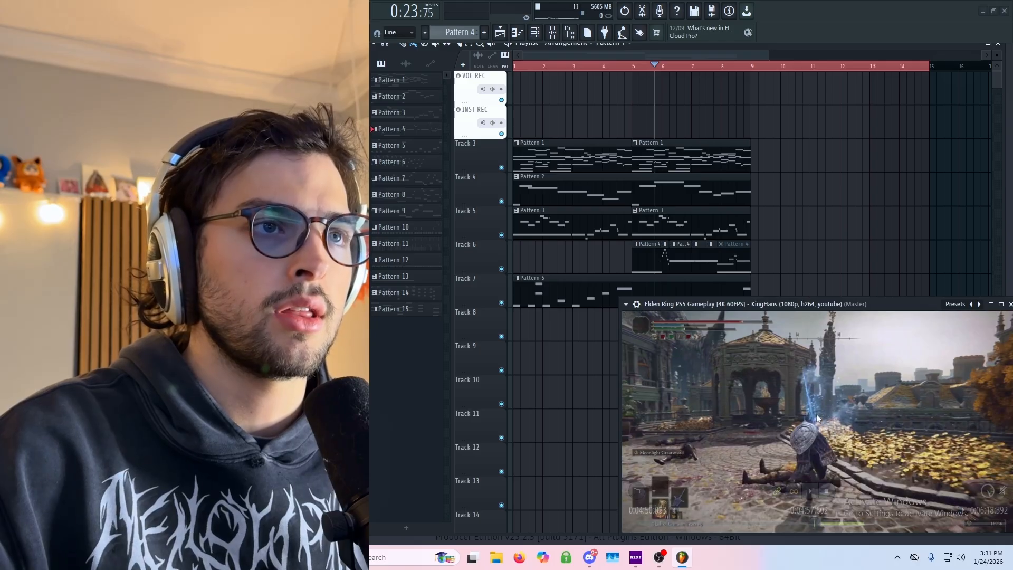
Step: Adjust the position on the gameplay video's timeline
{"action": "left_click_drag", "start_coordinate": [821, 522], "coordinate": [818, 526]}
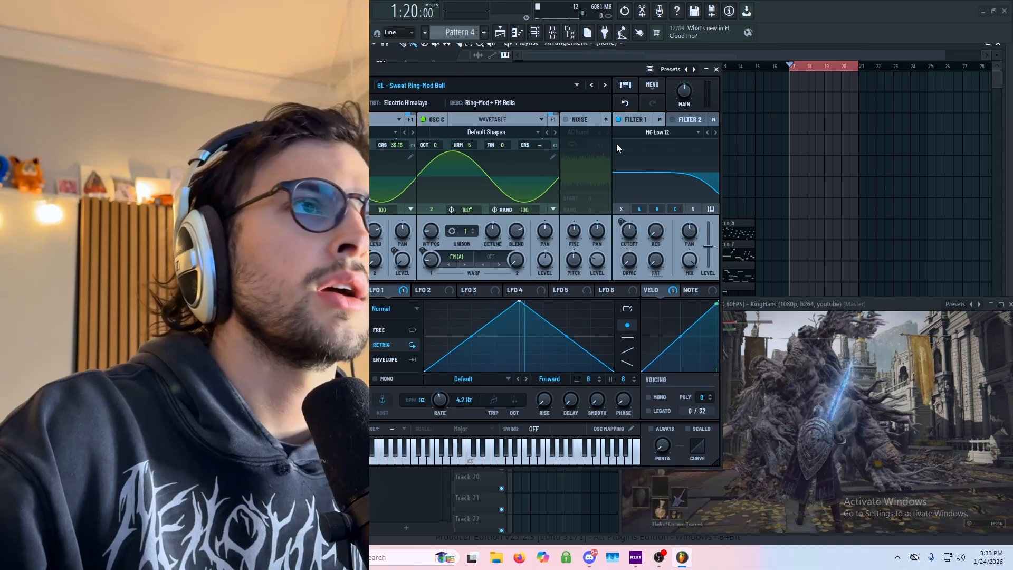
Step: Move the Serum 2 window aside and minimize it, and place the Edison recording in the playlist near bar 18
{"action": "left_click_drag", "start_coordinate": [562, 71], "coordinate": [724, 76]}
{"action": "left_click_drag", "start_coordinate": [406, 112], "coordinate": [415, 115]}
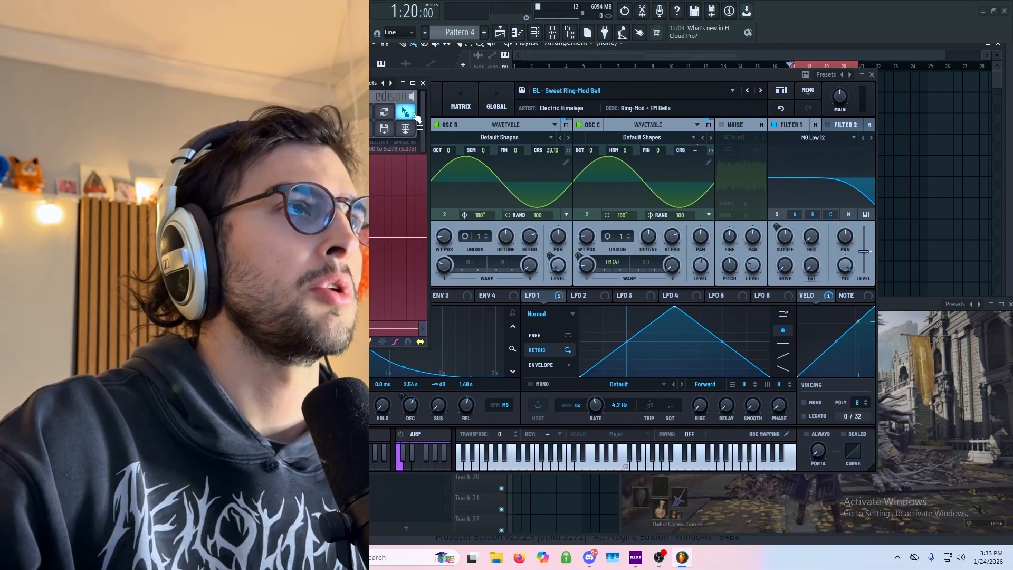
{"action": "left_click", "coordinate": [861, 76]}
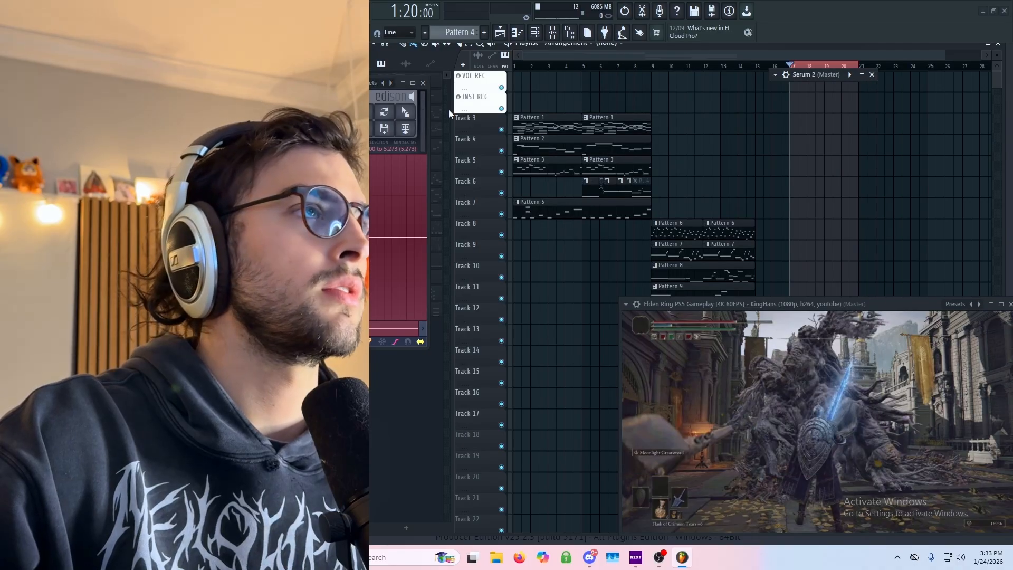
{"action": "left_click_drag", "start_coordinate": [414, 116], "coordinate": [815, 87]}
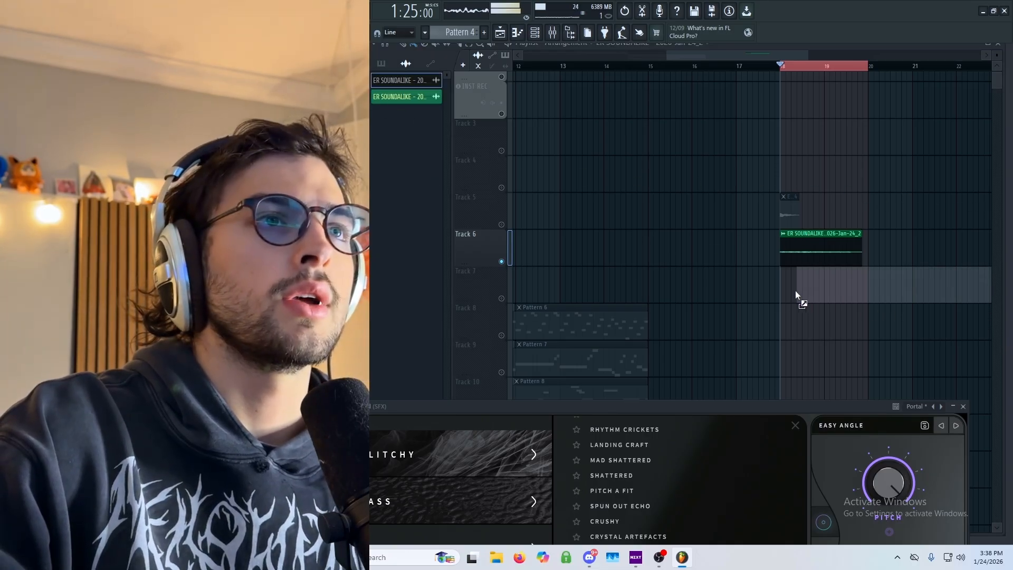
Step: Place the Abroxis - Wind Of The West sample on Track 7 at bar 18 and unmute that track
{"action": "left_click_drag", "start_coordinate": [796, 296], "coordinate": [786, 299]}
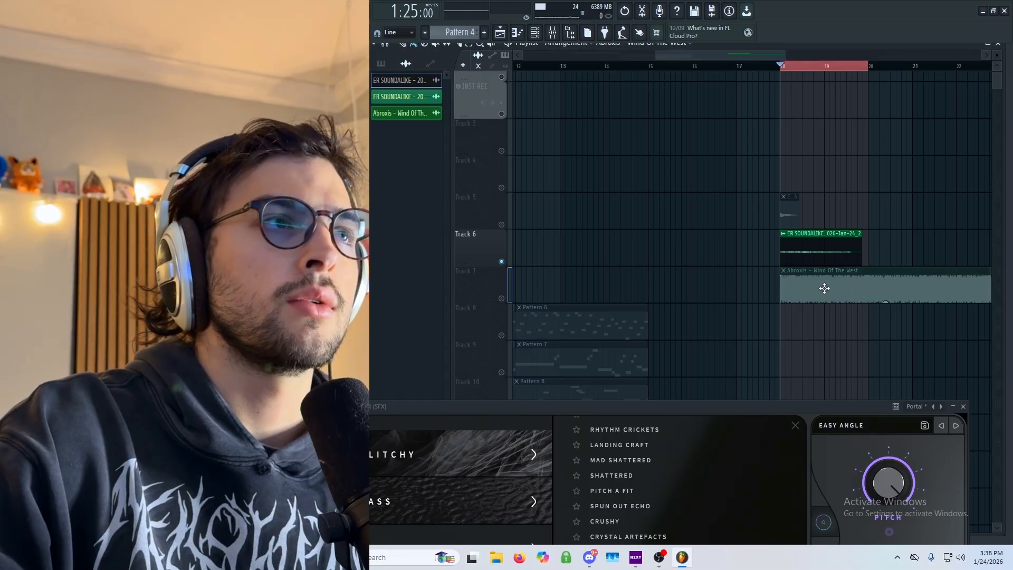
{"action": "left_click", "coordinate": [502, 298]}
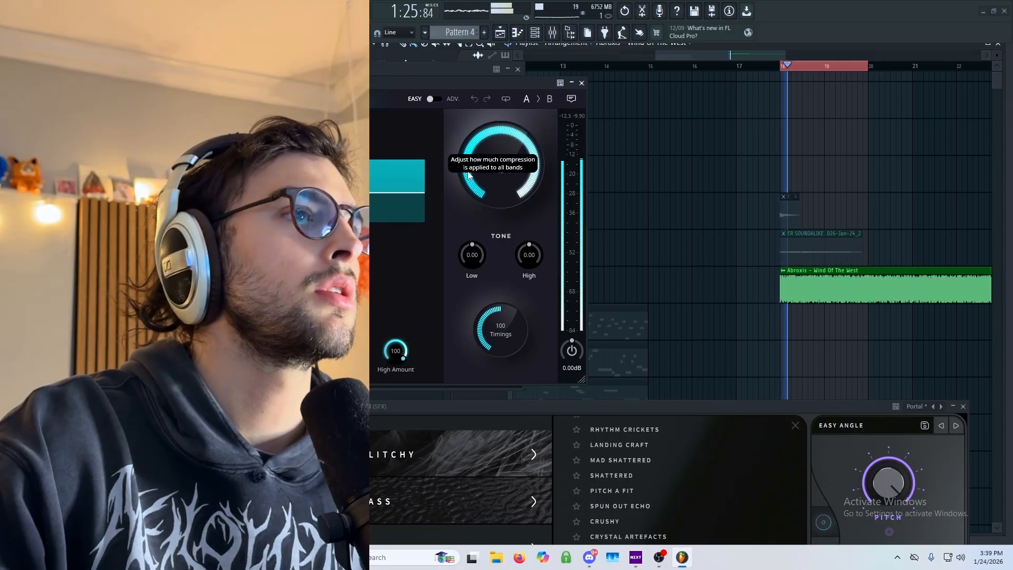
Step: Close the compressor window and audition the layered recording, Wind Of The West and Clashing clips on Tracks 6 to 8
{"action": "left_click", "coordinate": [581, 83]}
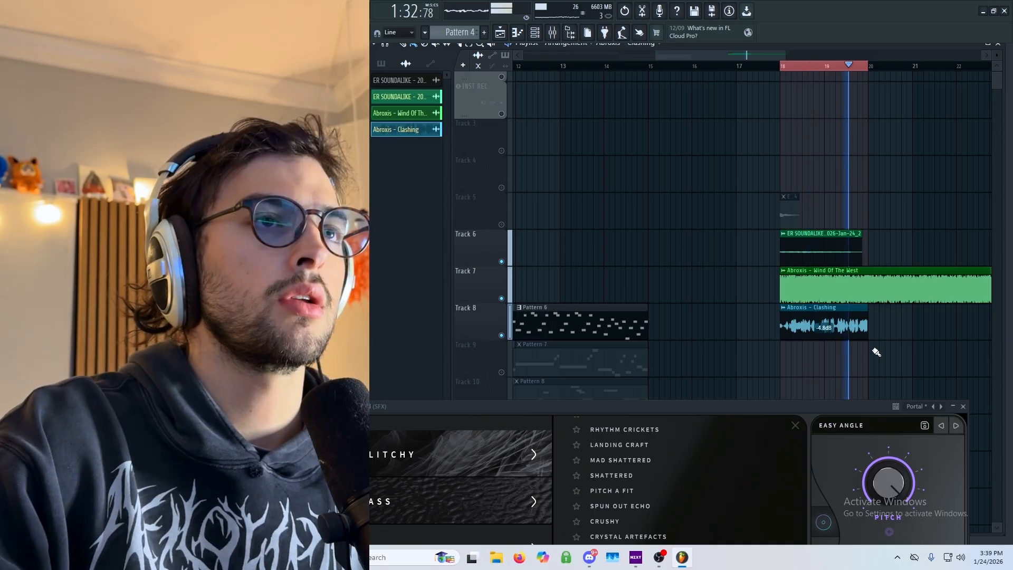
{"action": "key", "text": "space"}
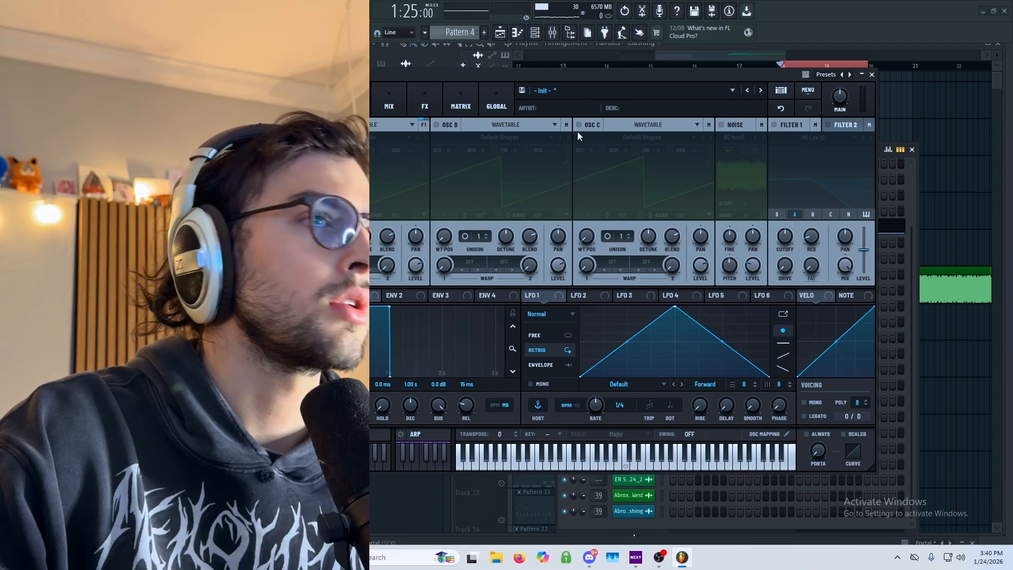
Step: Turn on the noise oscillator in the initialized Serum 2 patch
{"action": "left_click", "coordinate": [721, 124]}
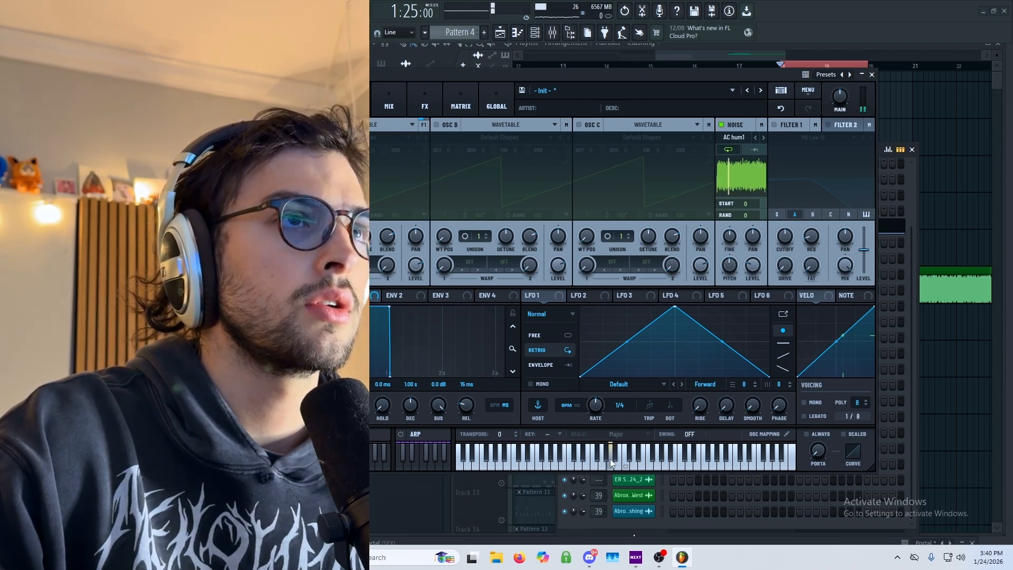
Step: Load the J106 Chorus analog sample into the noise oscillator and audition it
{"action": "left_click", "coordinate": [733, 137]}
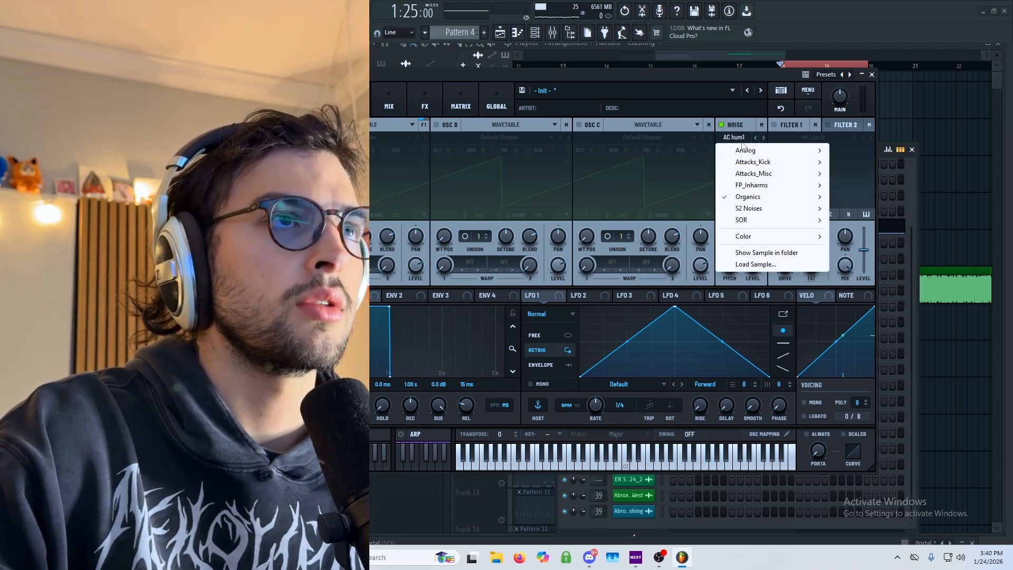
{"action": "mouse_move", "coordinate": [760, 152]}
{"action": "left_click", "coordinate": [862, 231]}
{"action": "left_click", "coordinate": [607, 464]}
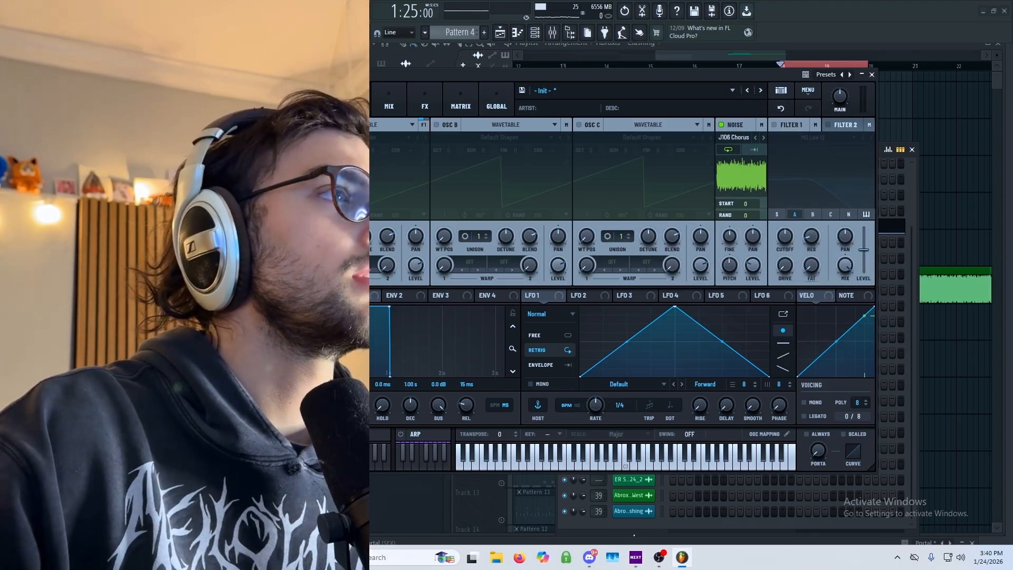
Step: Switch oscillator A to granular mode and load the WindChimes sample from the factory Organics noises
{"action": "left_click", "coordinate": [294, 124]}
{"action": "left_click", "coordinate": [363, 125]}
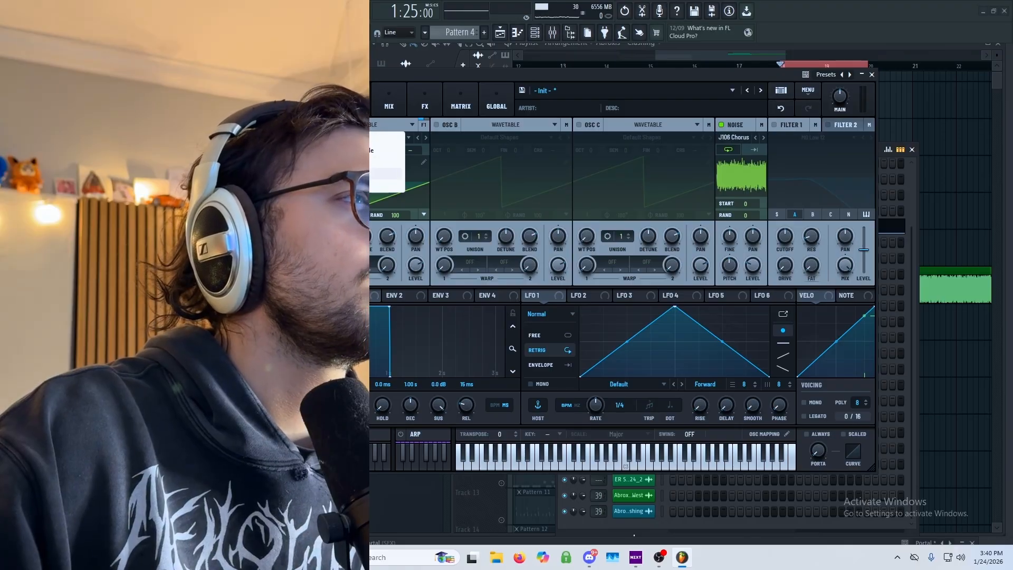
{"action": "left_click", "coordinate": [364, 173]}
{"action": "left_click", "coordinate": [364, 125]}
{"action": "left_click", "coordinate": [364, 173]}
{"action": "left_click", "coordinate": [379, 138]}
{"action": "mouse_move", "coordinate": [397, 164]}
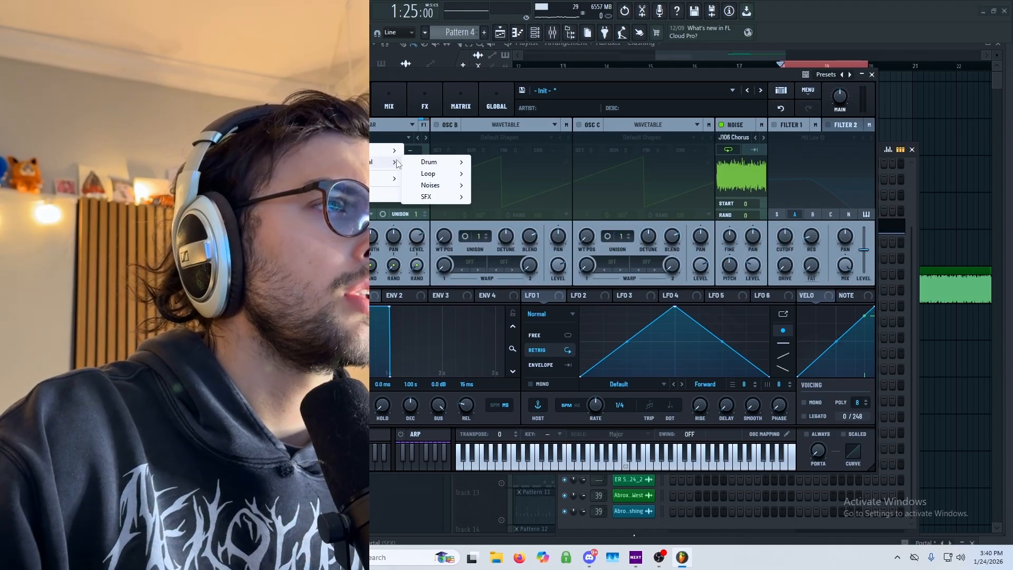
{"action": "mouse_move", "coordinate": [438, 185]}
{"action": "mouse_move", "coordinate": [512, 190]}
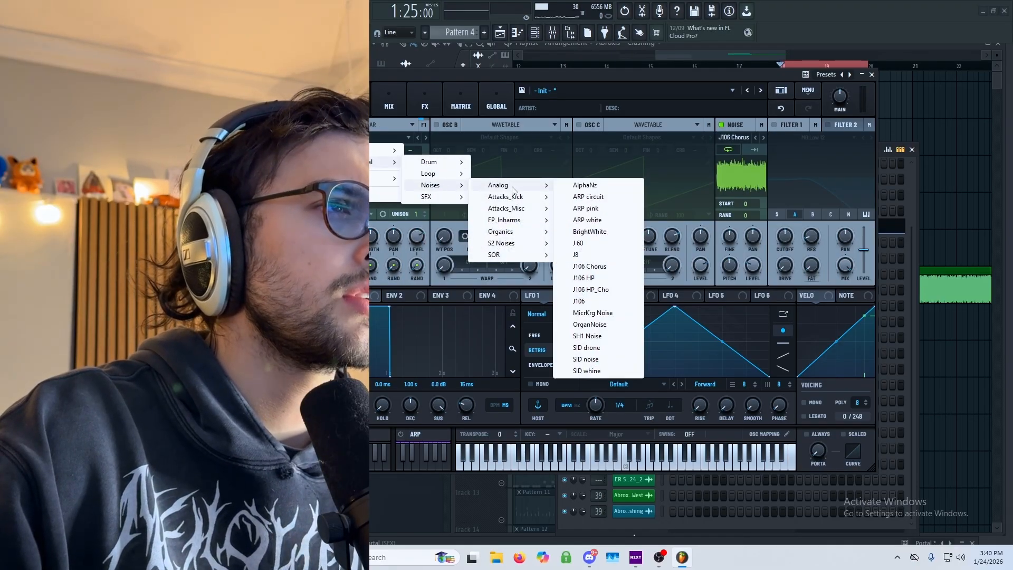
{"action": "mouse_move", "coordinate": [499, 209]}
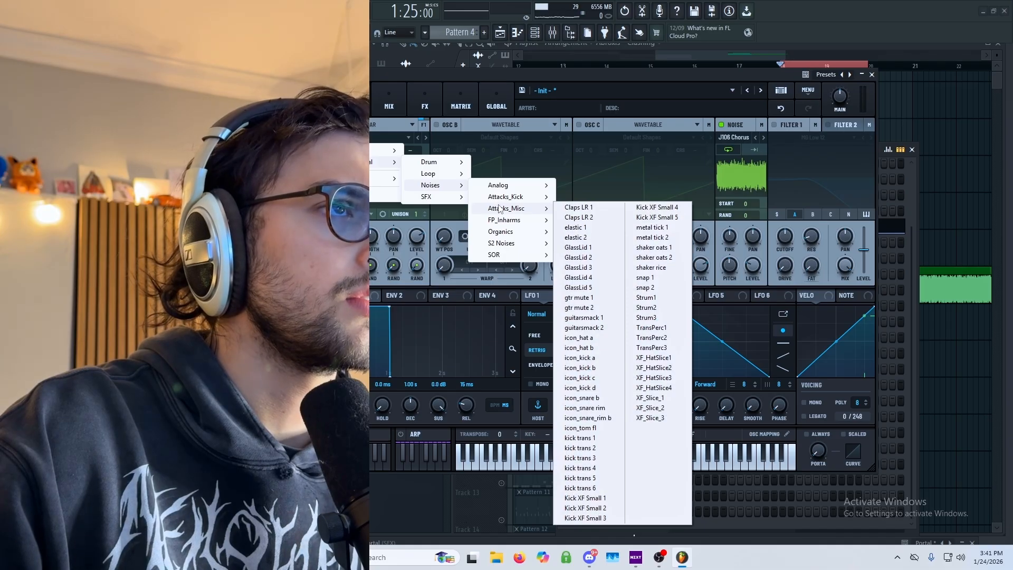
{"action": "mouse_move", "coordinate": [506, 232]}
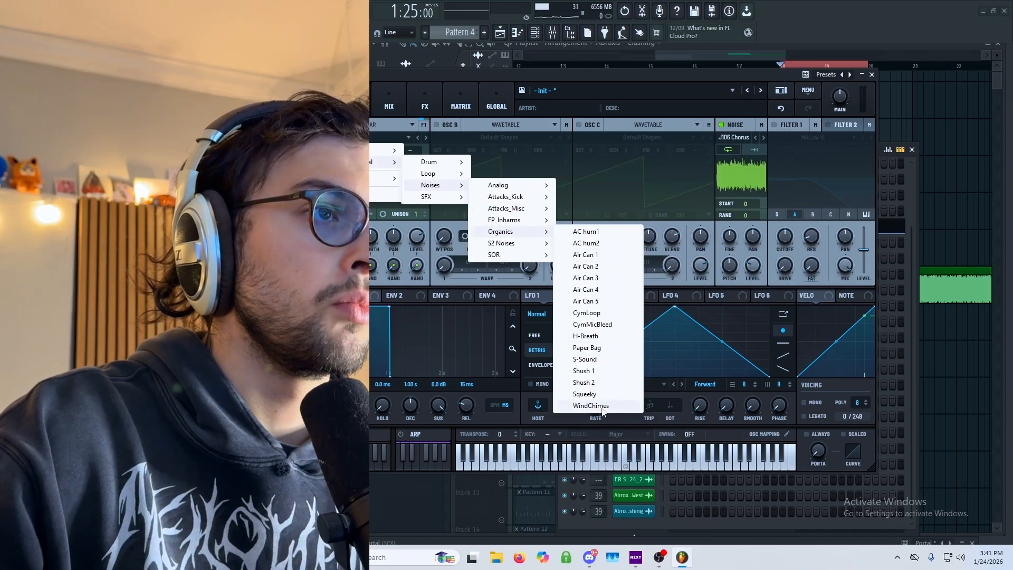
{"action": "left_click", "coordinate": [600, 406]}
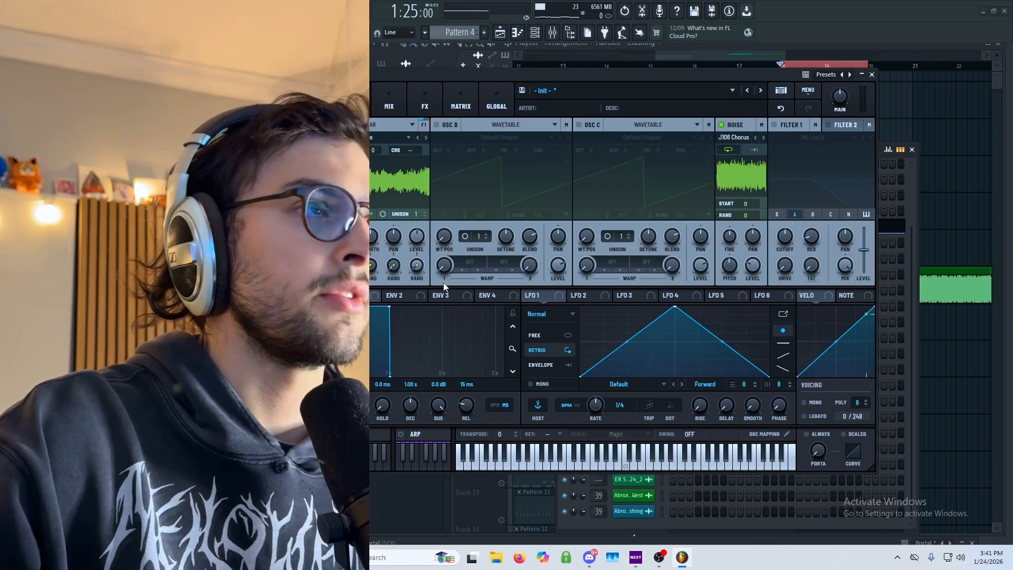
Step: Load the Cathedral In The Sky impulse response into Convolve, add a ping-pong Delay effect and audition the patch
{"action": "left_click", "coordinate": [424, 100]}
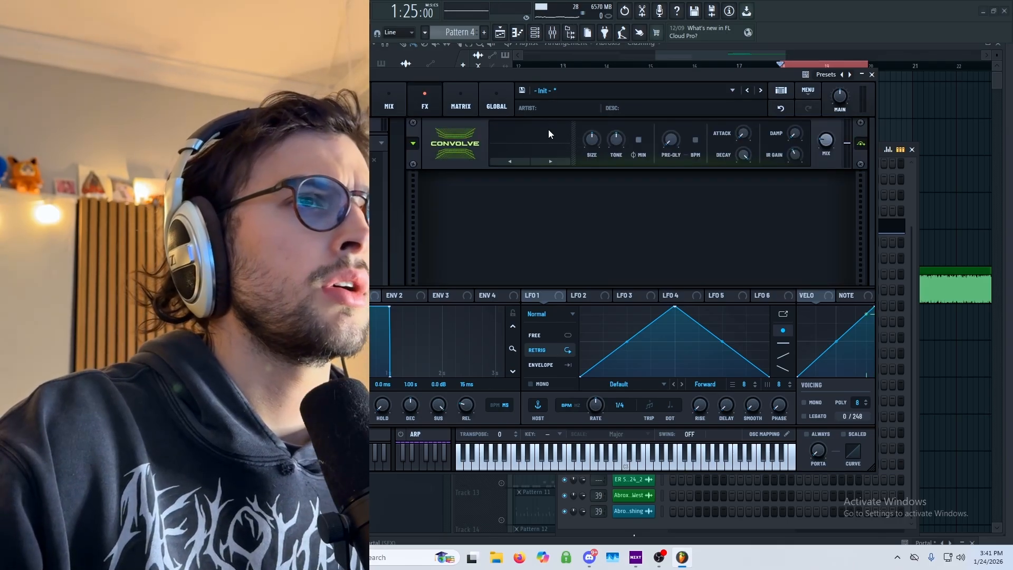
{"action": "left_click", "coordinate": [533, 147]}
{"action": "mouse_move", "coordinate": [536, 166]}
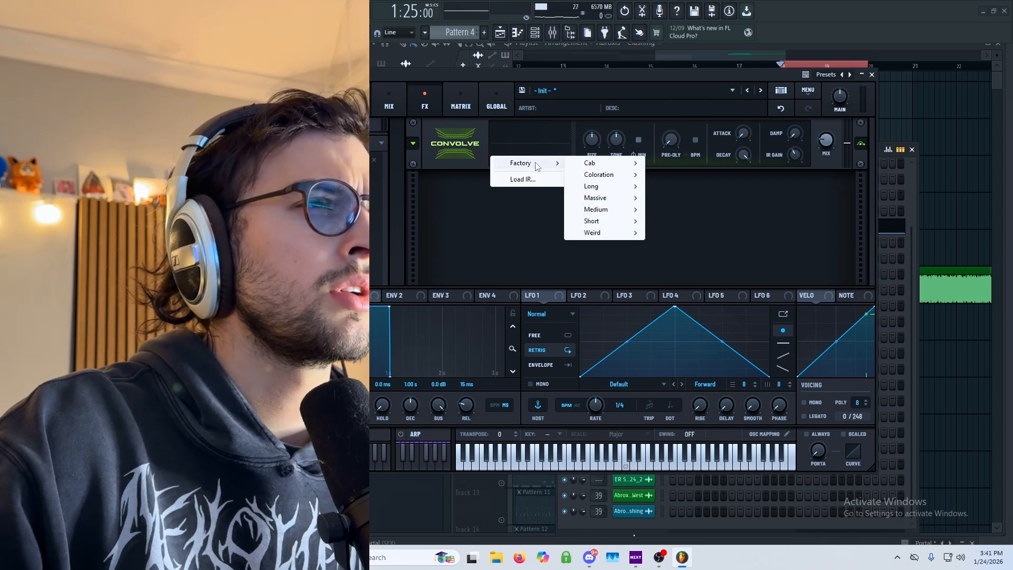
{"action": "left_click", "coordinate": [686, 209]}
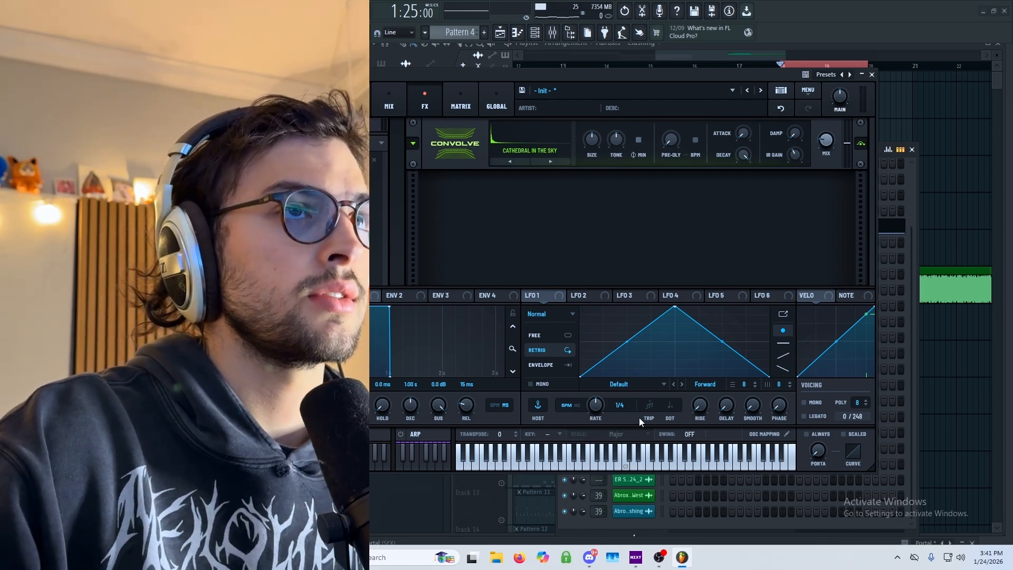
{"action": "left_click", "coordinate": [630, 461]}
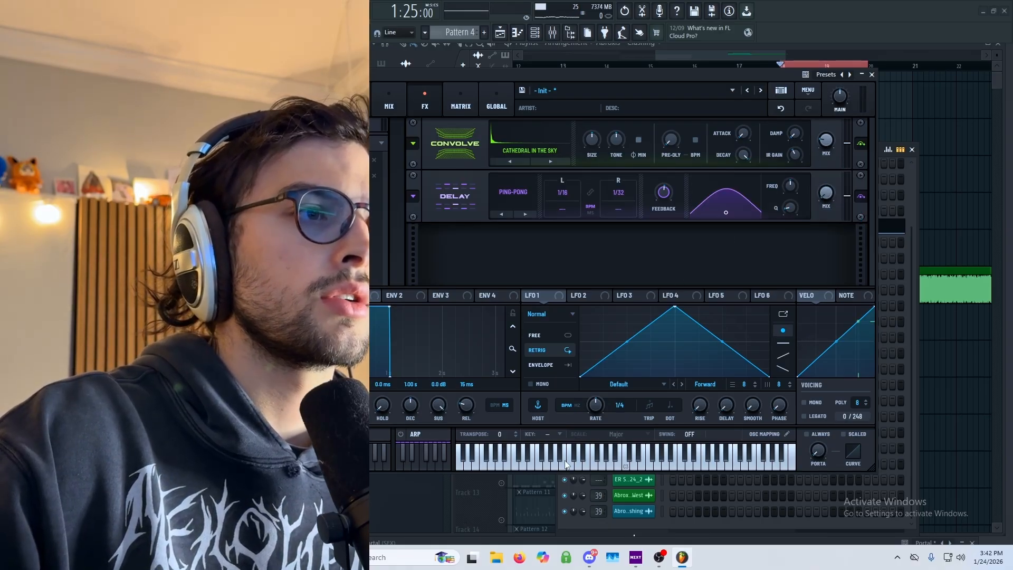
Step: Enable Filter 1 in the oscillator view and set its type to Band 24
{"action": "left_click", "coordinate": [385, 106]}
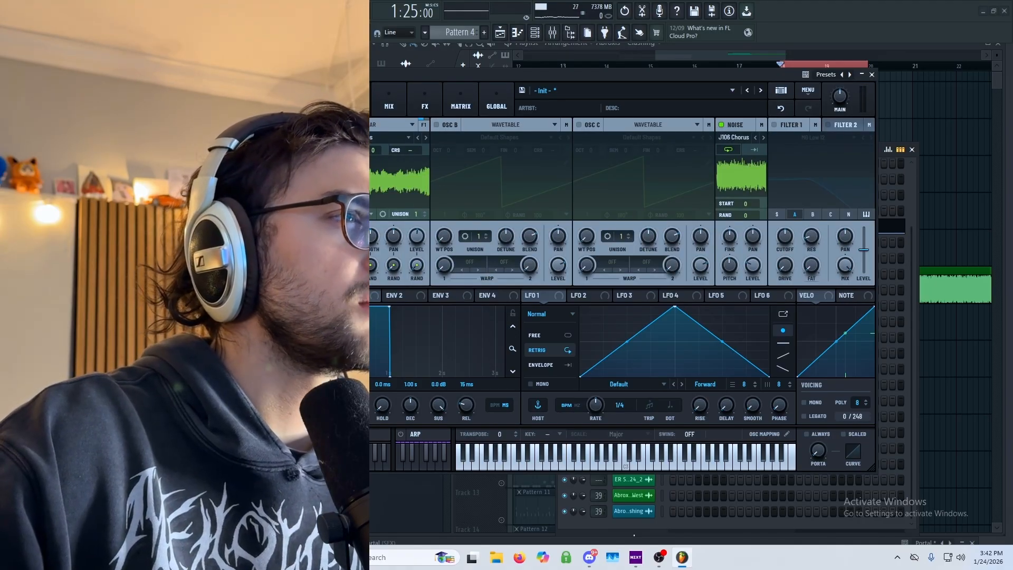
{"action": "left_click", "coordinate": [813, 137]}
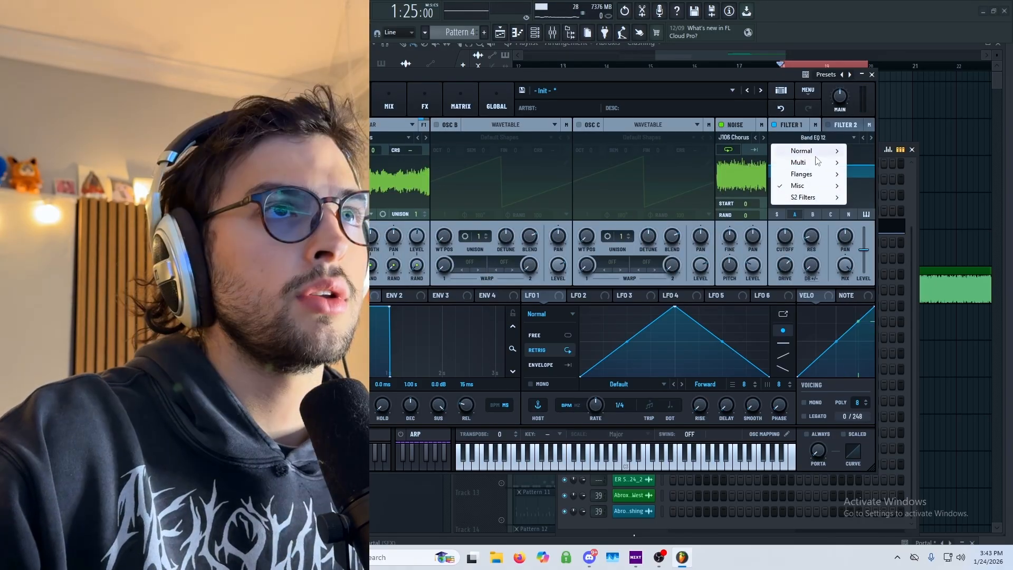
{"action": "mouse_move", "coordinate": [820, 153]}
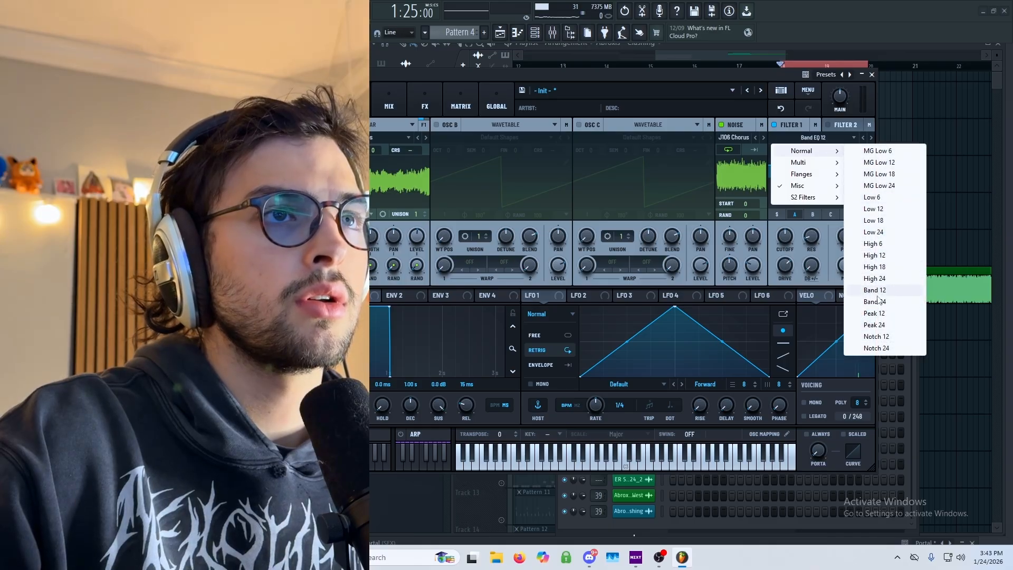
{"action": "left_click", "coordinate": [874, 301]}
Step: Route the noise oscillator through Filter 1, modulate the filter cutoff with LFO 1 and audition the result
{"action": "left_click_drag", "start_coordinate": [784, 262], "coordinate": [783, 287]}
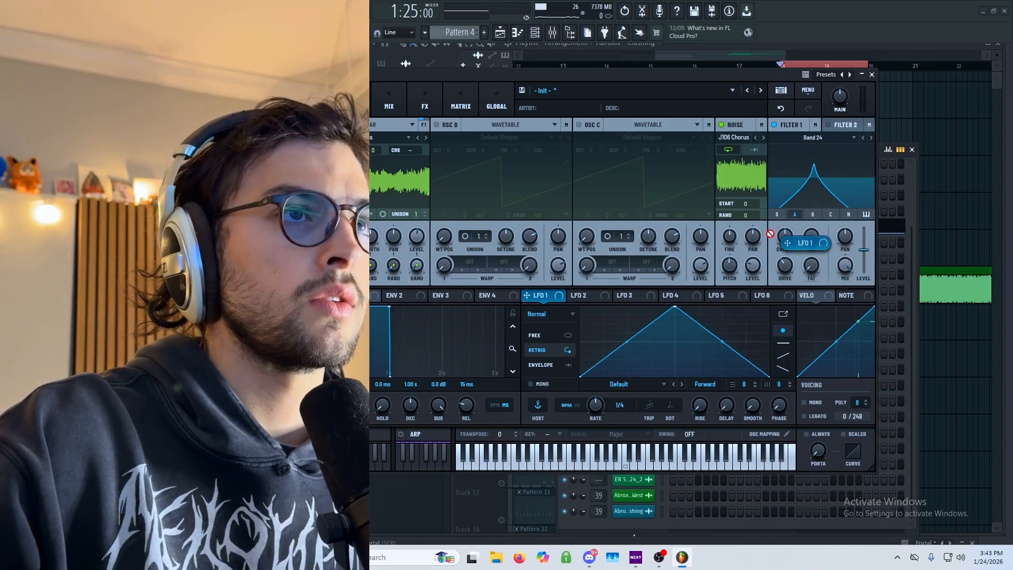
{"action": "left_click_drag", "start_coordinate": [770, 233], "coordinate": [780, 239]}
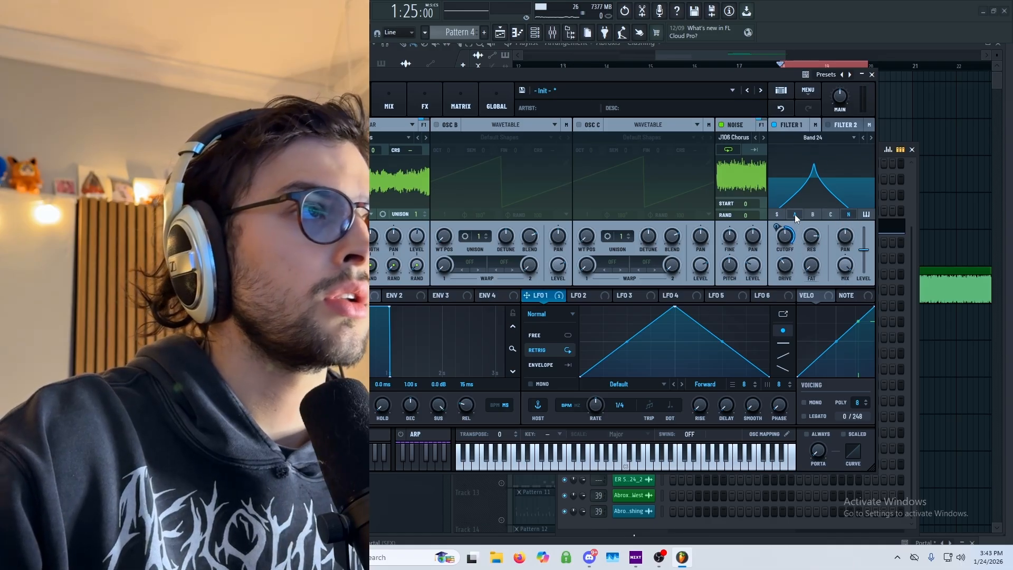
{"action": "left_click", "coordinate": [593, 463]}
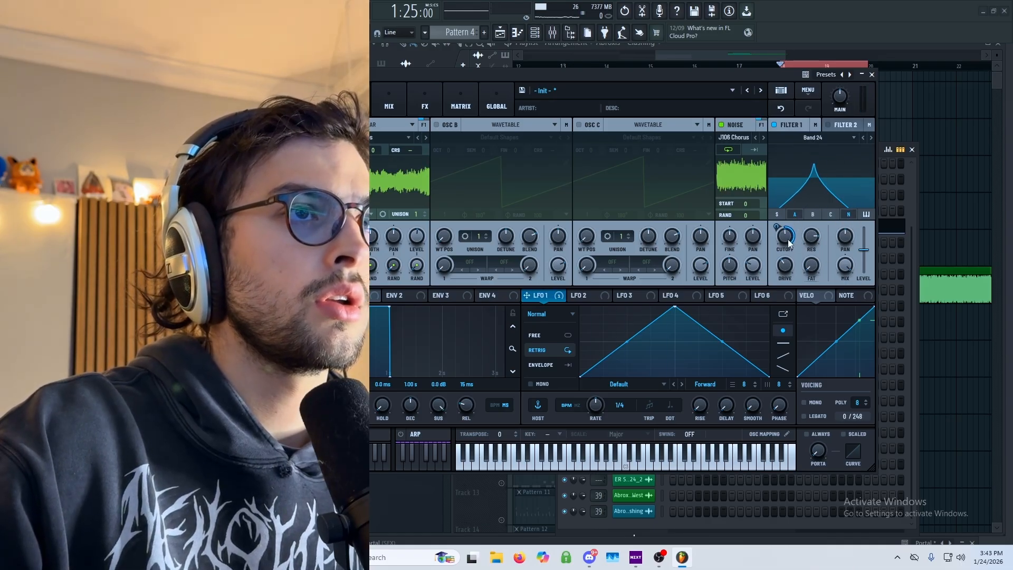
Step: Reshape LFO 1 into an irregular custom curve with several sharp peaks and audition the patch
{"action": "left_click_drag", "start_coordinate": [675, 307], "coordinate": [581, 306]}
{"action": "left_click", "coordinate": [571, 461]}
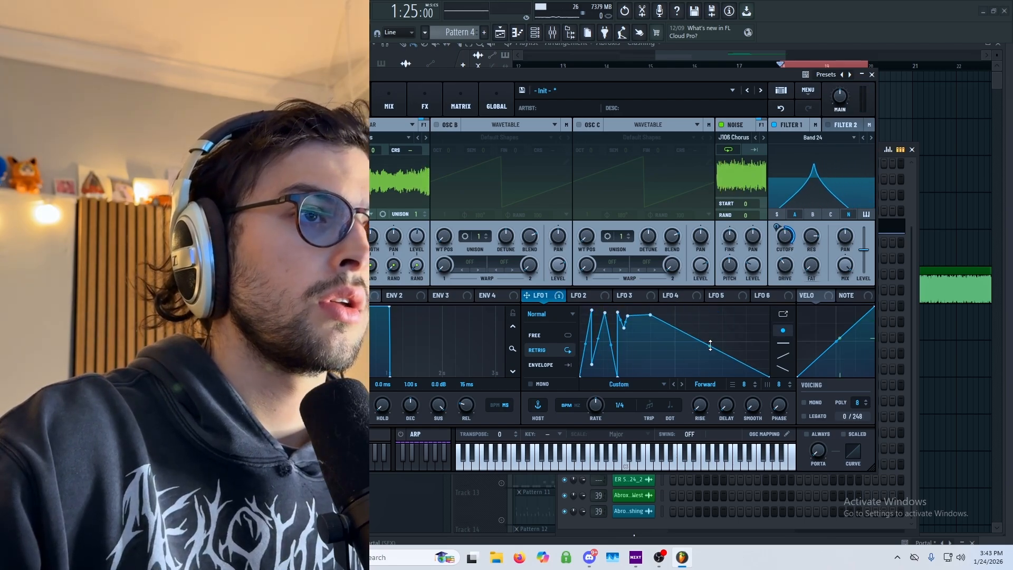
{"action": "left_click", "coordinate": [579, 467]}
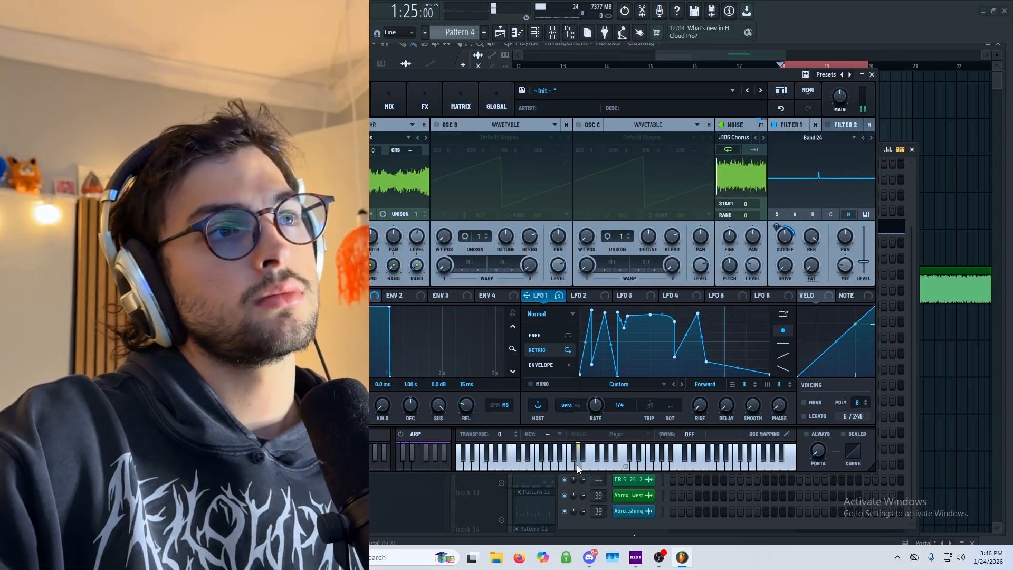
Step: Minimize Serum 2, close the Channel rack and Edison, place the new recording on Track 10 at bar 18 and audition the layers
{"action": "left_click", "coordinate": [862, 75]}
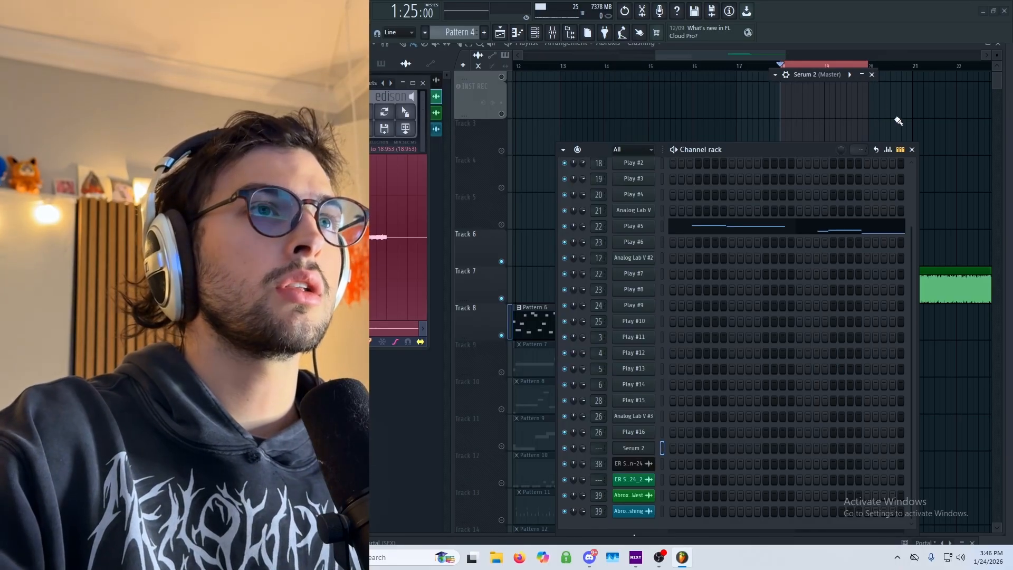
{"action": "left_click", "coordinate": [912, 150]}
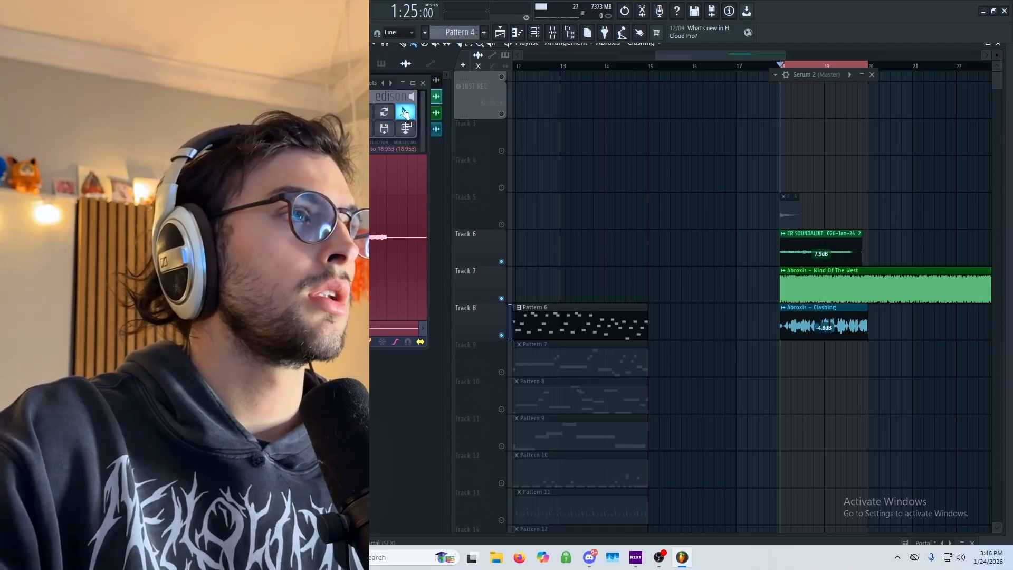
{"action": "left_click", "coordinate": [423, 83]}
{"action": "left_click_drag", "start_coordinate": [801, 419], "coordinate": [770, 410]}
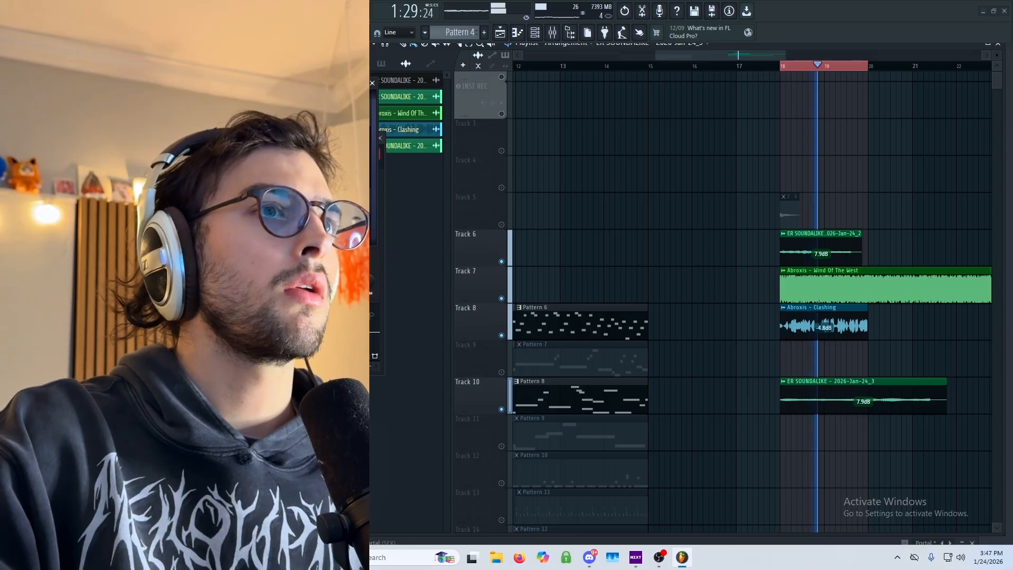
{"action": "key", "text": "space"}
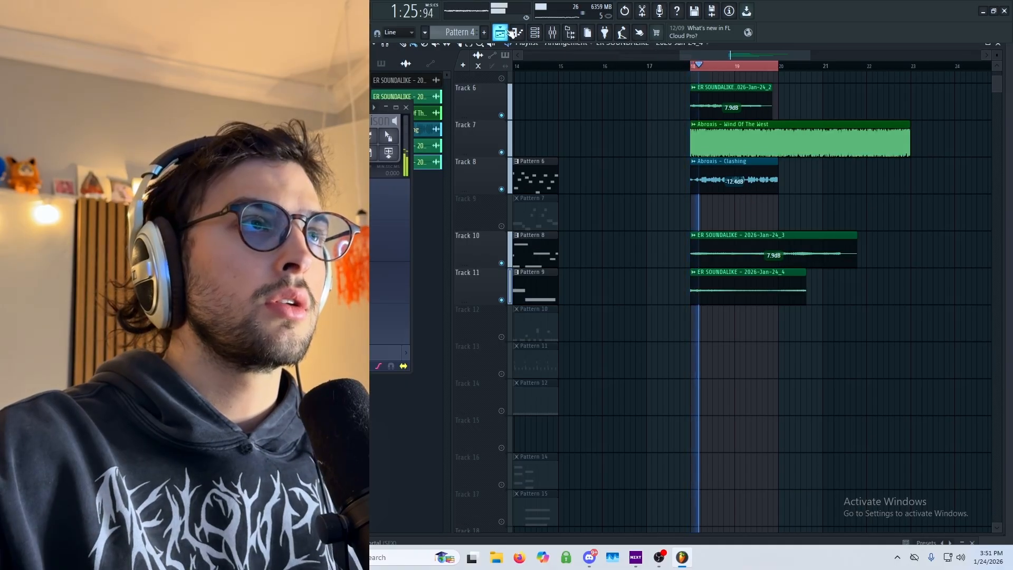
{"action": "key", "text": "space"}
Step: Reopen Serum 2 and load the Polar 1 sample from the SOR noises into the noise oscillator
{"action": "left_click", "coordinate": [535, 33]}
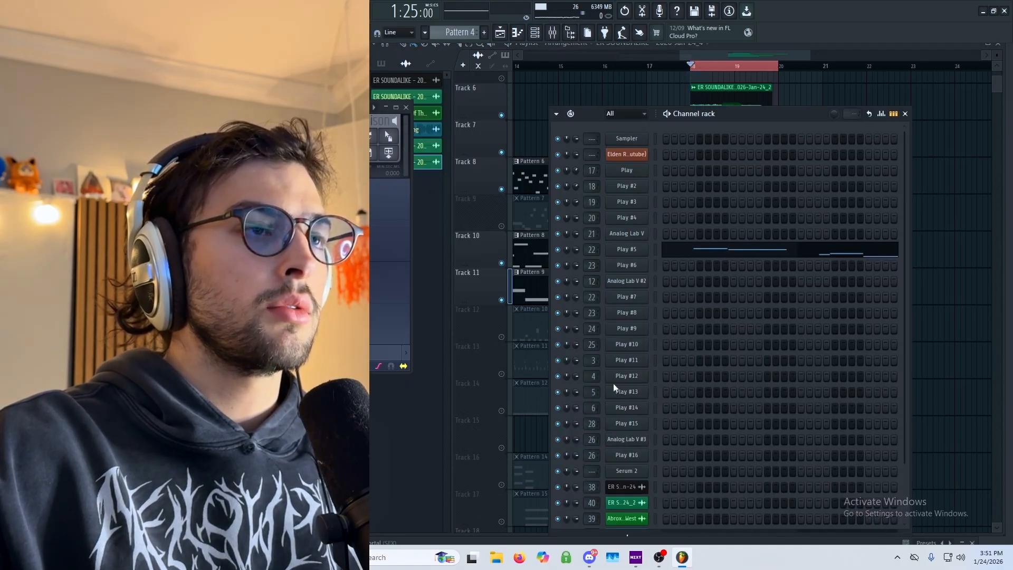
{"action": "left_click", "coordinate": [627, 470]}
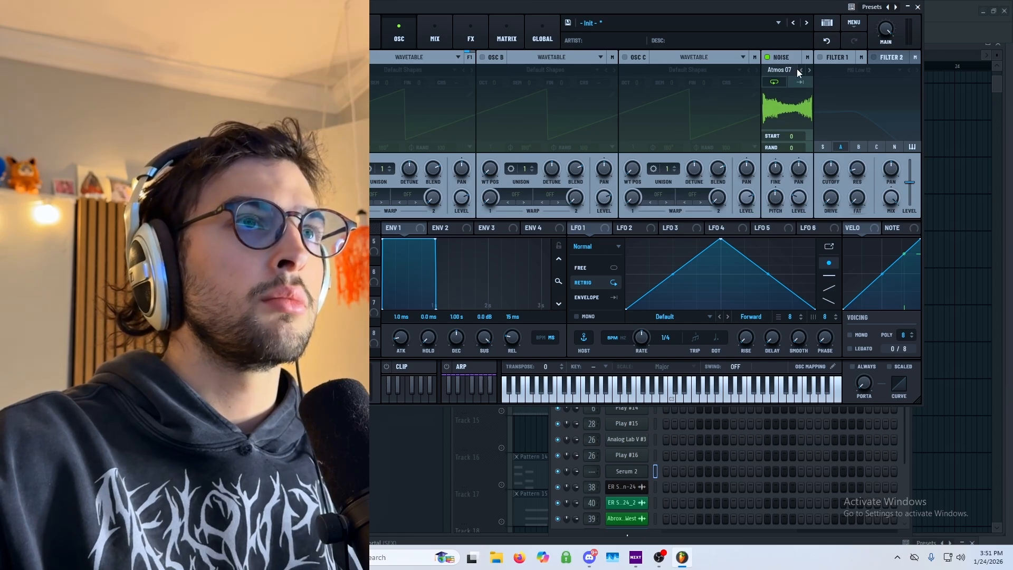
{"action": "left_click", "coordinate": [798, 71]}
{"action": "mouse_move", "coordinate": [844, 153]}
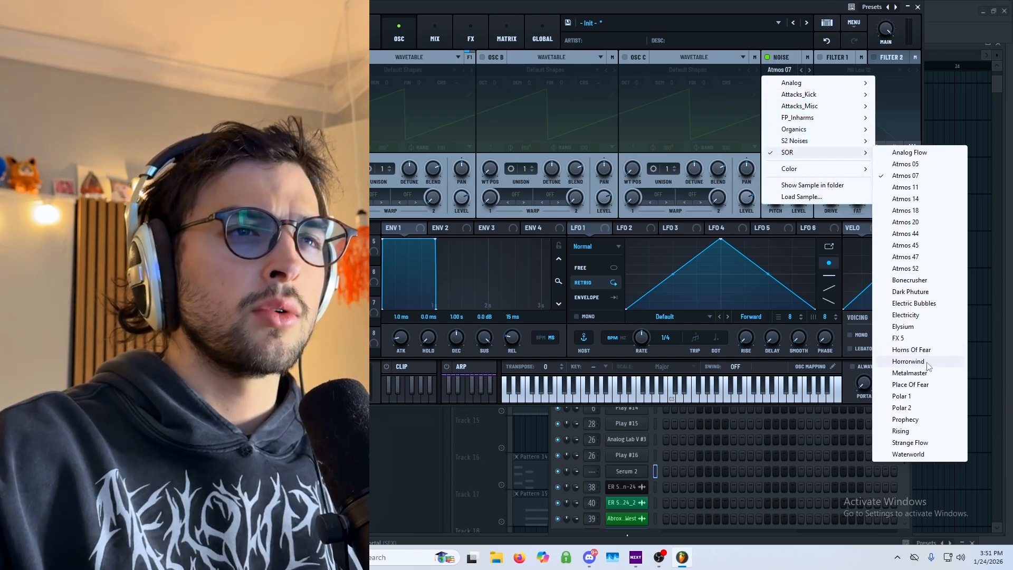
{"action": "left_click", "coordinate": [918, 396]}
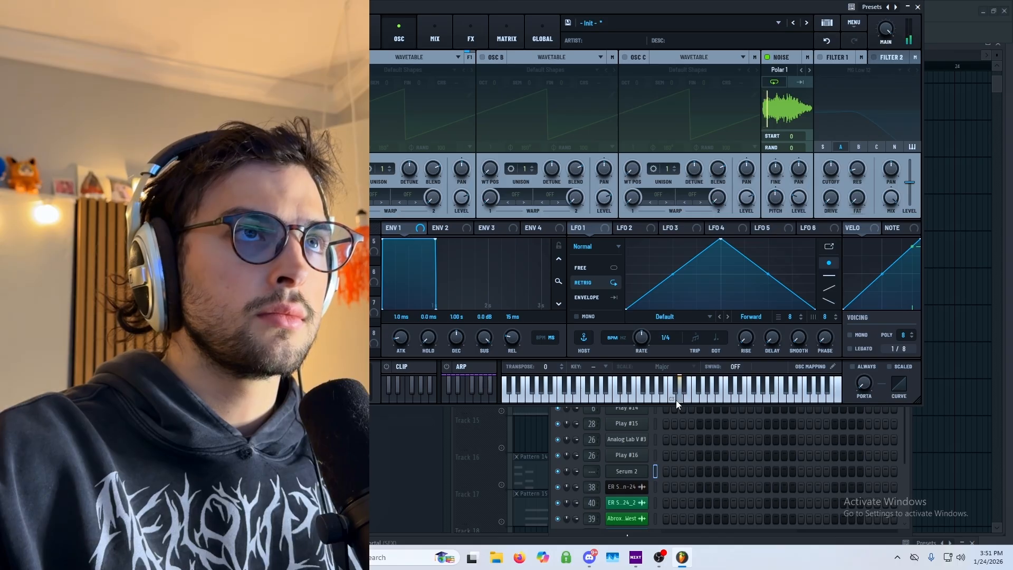
Step: Record a Polar 1 note in Edison, place the take on Track 9 at bar 18, and close Edison
{"action": "left_click", "coordinate": [253, 137]}
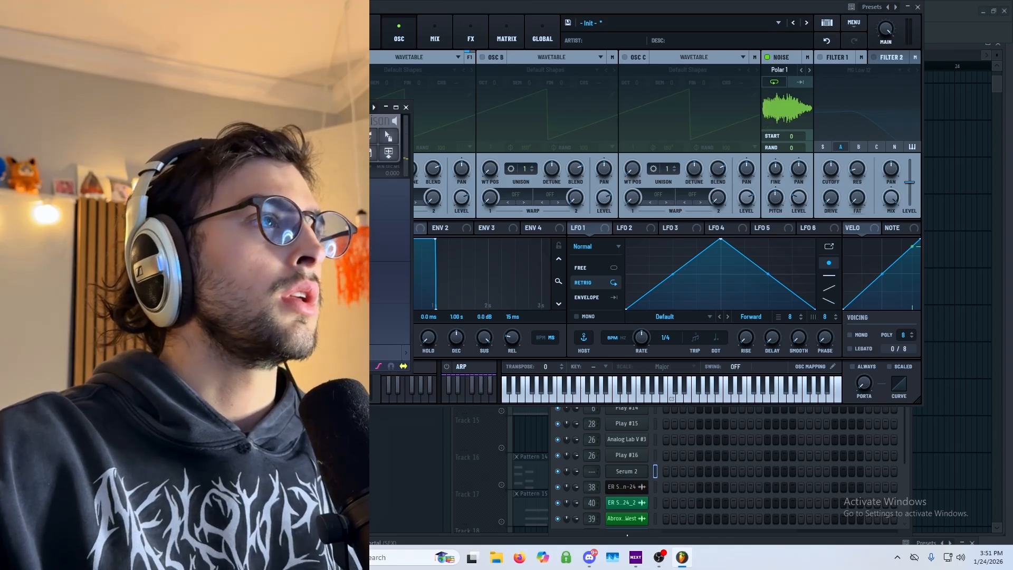
{"action": "left_click", "coordinate": [681, 399]}
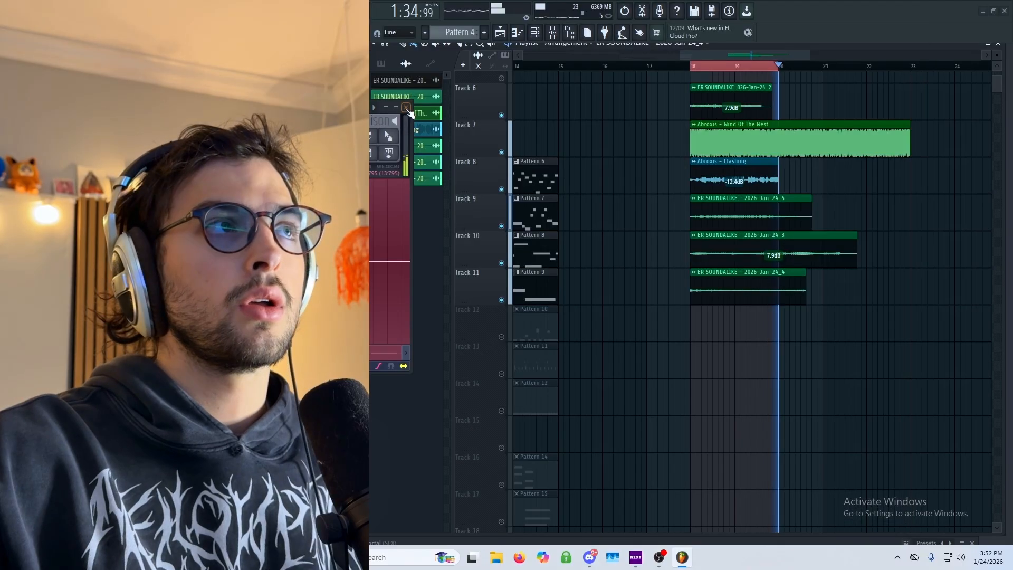
{"action": "left_click", "coordinate": [410, 111]}
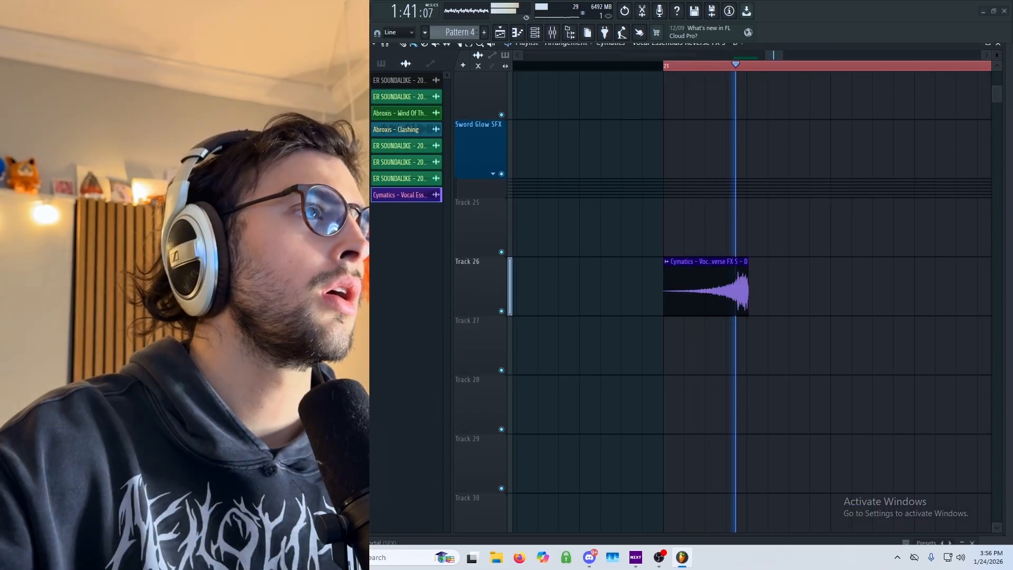
Step: Audition the Cymatics Vocal Essentials Reverse FX 5 clip on Track 26 from bar 21
{"action": "key", "text": "space"}
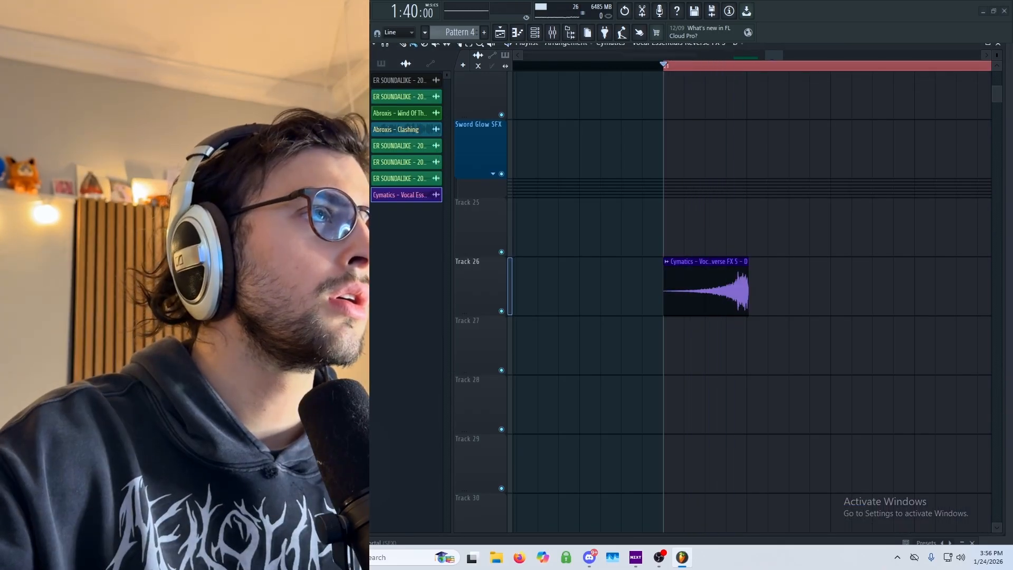
{"action": "key", "text": "space"}
{"action": "key", "text": "space"}
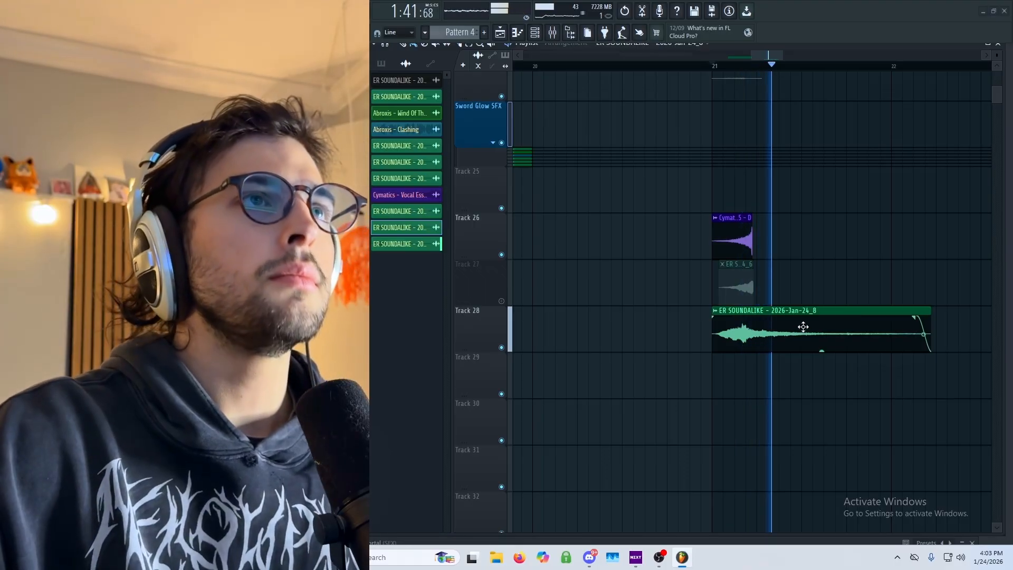
Step: Audition the recording on Track 28 and the rendered Insert 48 clip on Track 29 from bar 21
{"action": "scroll", "coordinate": [791, 290], "scroll_direction": "up", "scroll_amount": 4}
{"action": "key", "text": "space"}
{"action": "mouse_move", "coordinate": [799, 246]}
{"action": "left_mouse_down"}
{"action": "mouse_move", "coordinate": [764, 245]}
{"action": "mouse_move", "coordinate": [798, 246]}
{"action": "left_mouse_up"}
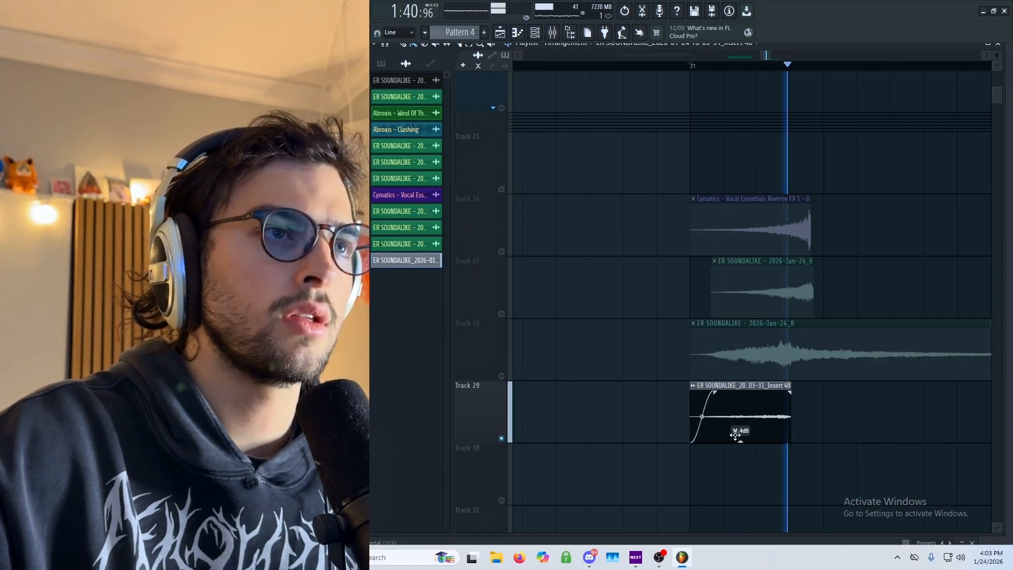
{"action": "key", "text": "space"}
{"action": "key", "text": "space"}
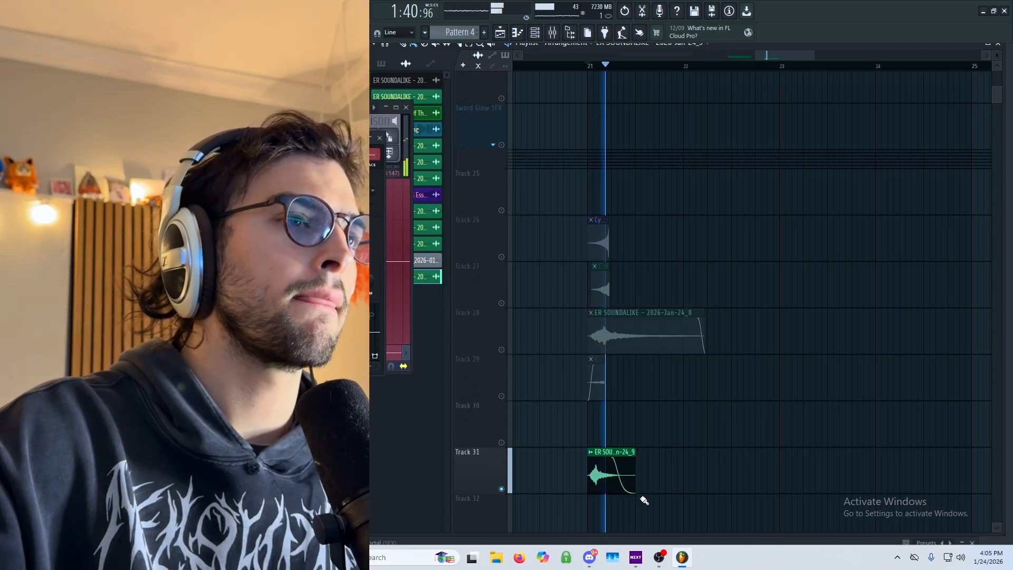
Step: Audition the soloed recording on Track 31 from bar 21
{"action": "key", "text": "space"}
{"action": "scroll", "coordinate": [637, 411], "scroll_direction": "up", "scroll_amount": 1}
{"action": "scroll", "coordinate": [637, 410], "scroll_direction": "down", "scroll_amount": 1}
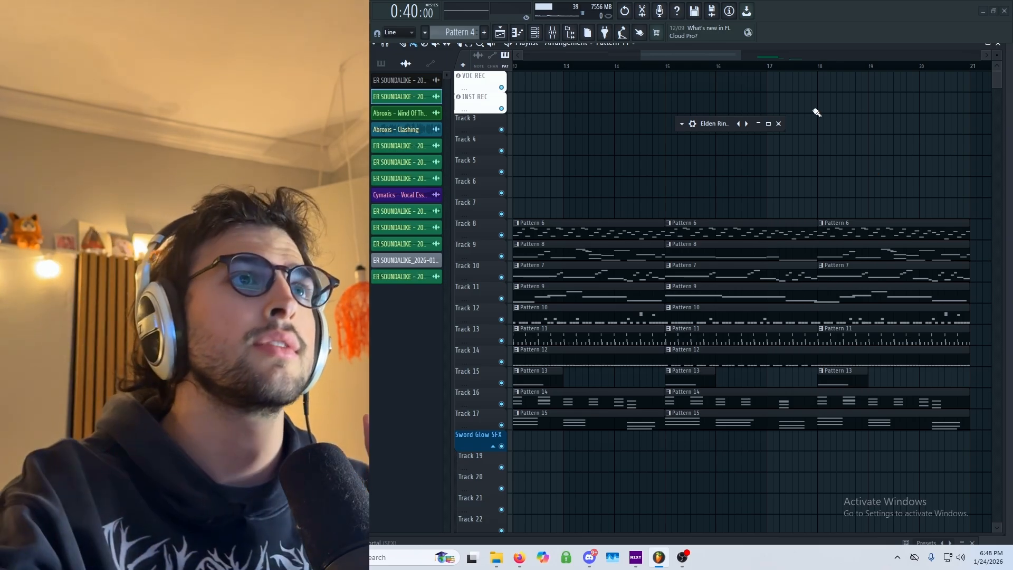
Step: Restore the Elden Ring gameplay video window and record foley takes against it on Tracks 3 to 8 between bars 29 and 33
{"action": "double_click", "coordinate": [716, 126]}
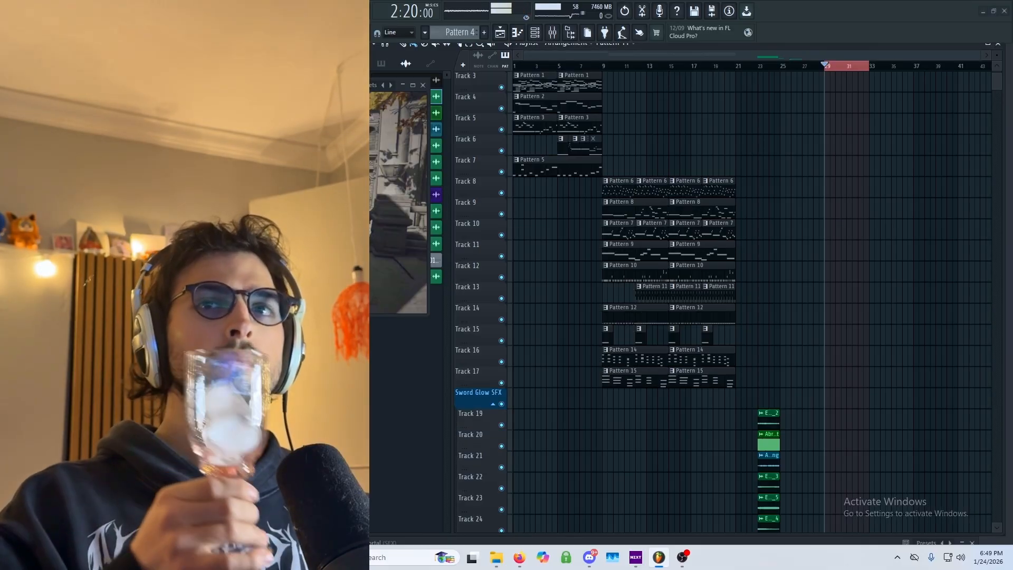
{"action": "key", "text": "space"}
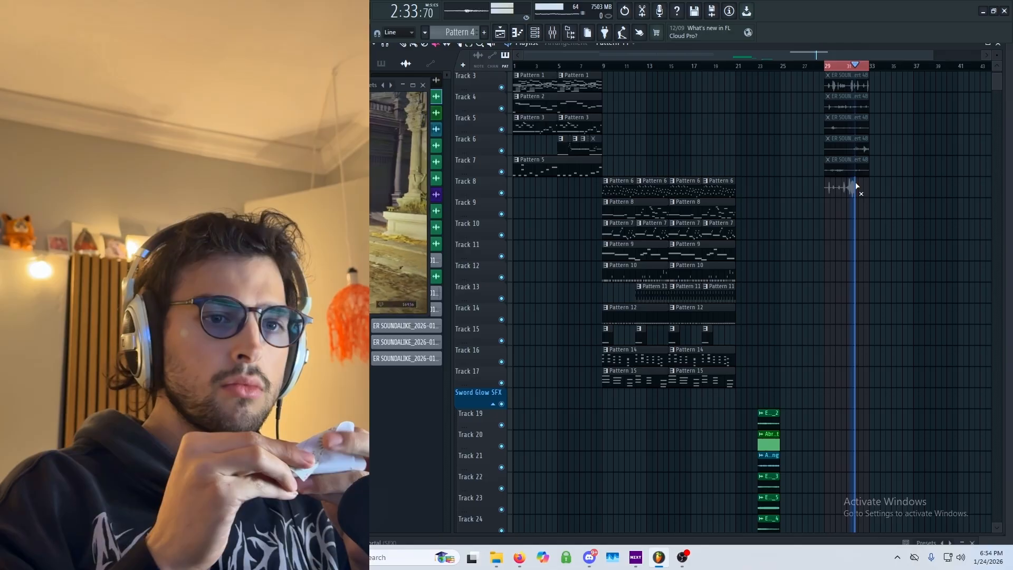
{"action": "key", "text": "space"}
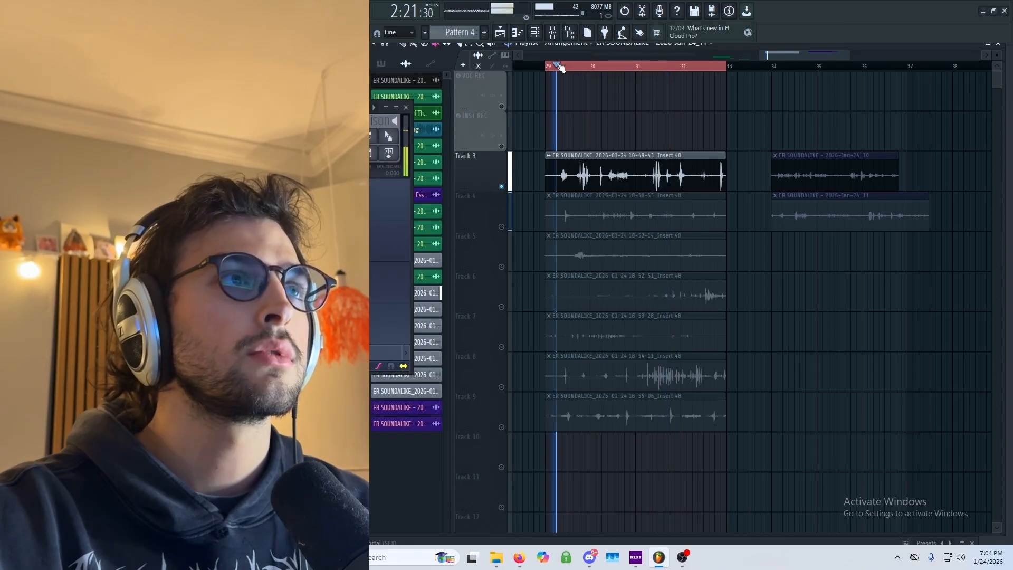
Step: Audition the recorded foley takes on Tracks 3, 4 and 8 within the looped bars 29 to 33
{"action": "left_click_drag", "start_coordinate": [555, 65], "coordinate": [573, 65]}
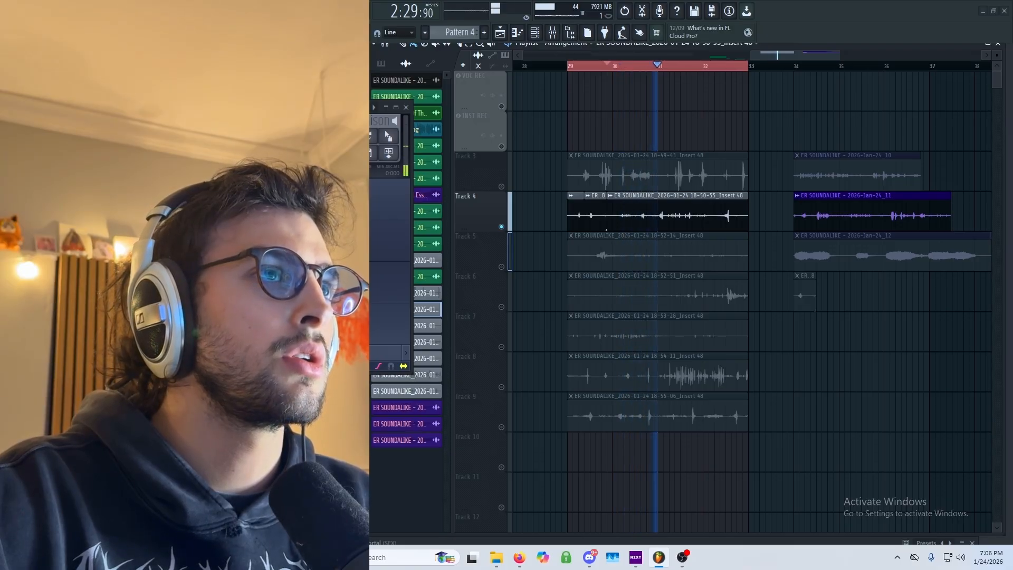
{"action": "key", "text": "space"}
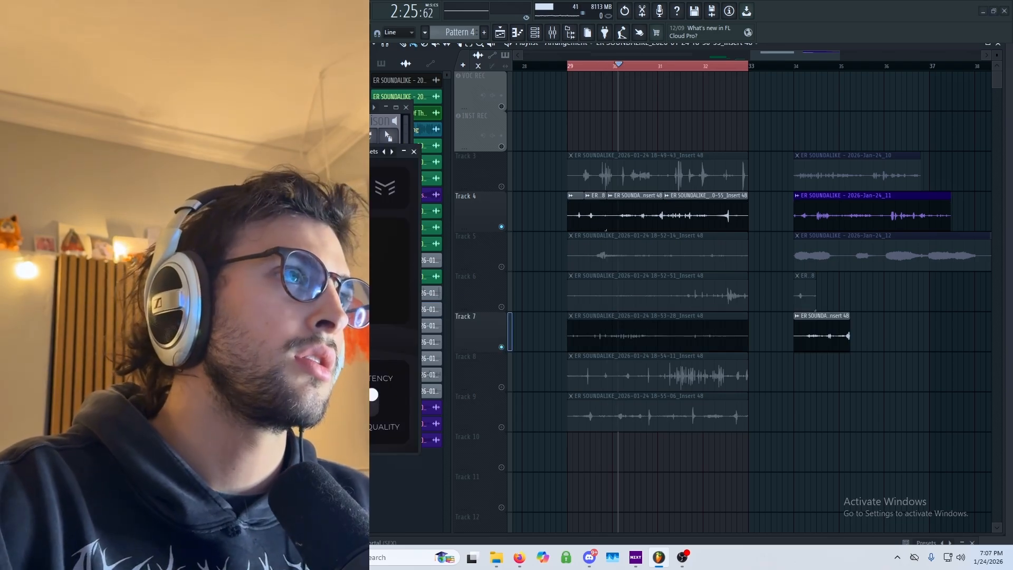
{"action": "left_click_drag", "start_coordinate": [201, 152], "coordinate": [348, 115]}
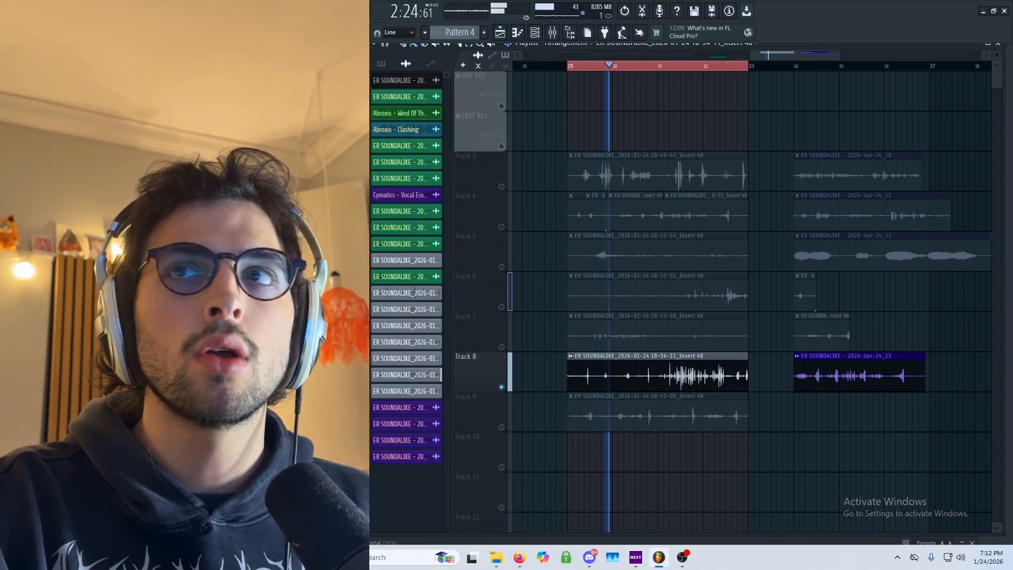
{"action": "key", "text": "space"}
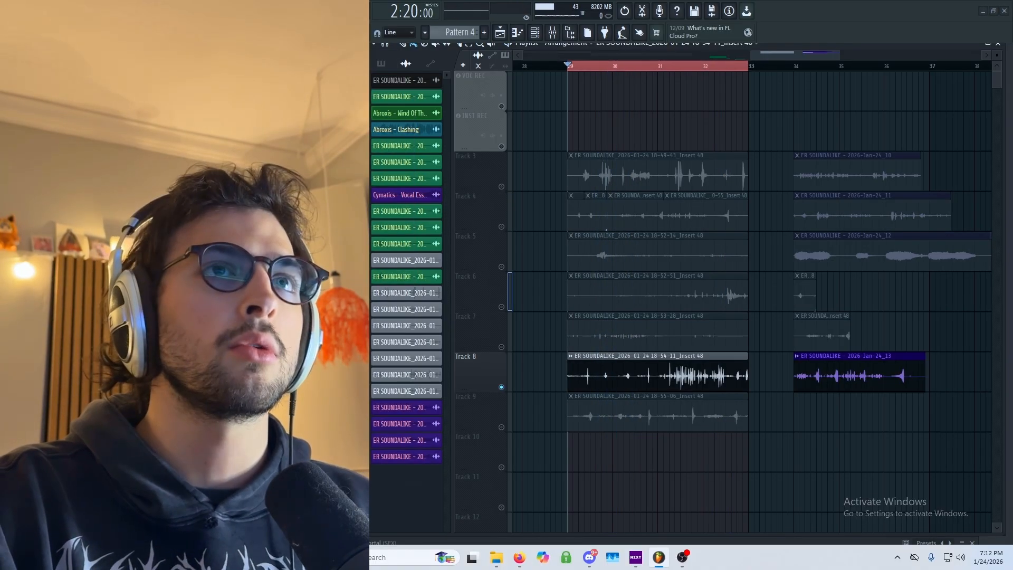
Step: Play the soloed Track 8 foley take from bar 29 and record it in Edison
{"action": "key", "text": "space"}
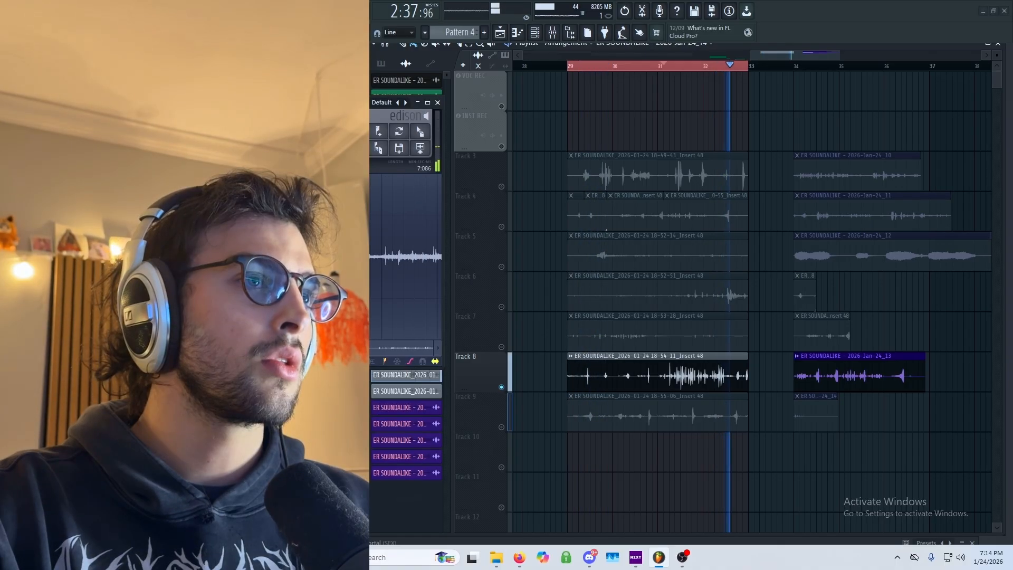
{"action": "key", "text": "space"}
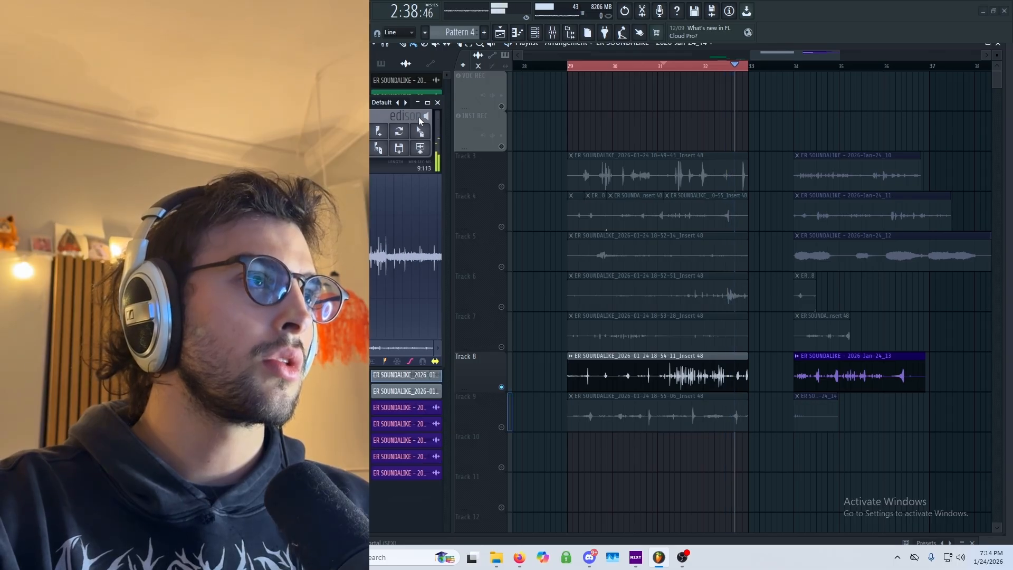
{"action": "left_click", "coordinate": [400, 130]}
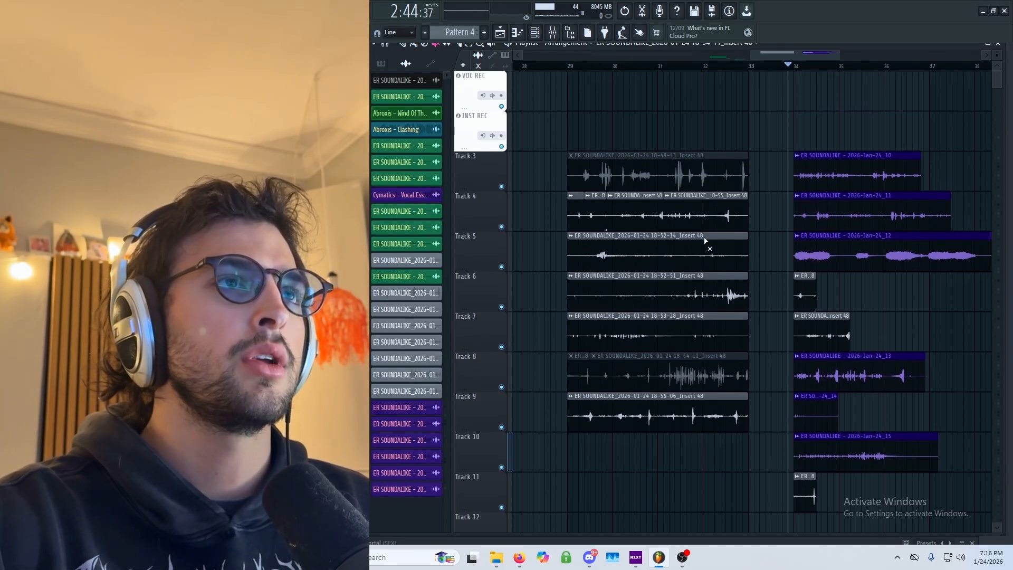
Step: Solo Track 3, then separate the two slices of its bar 34 recording and reverse the first slice
{"action": "right_click", "coordinate": [501, 186]}
{"action": "key", "text": "space"}
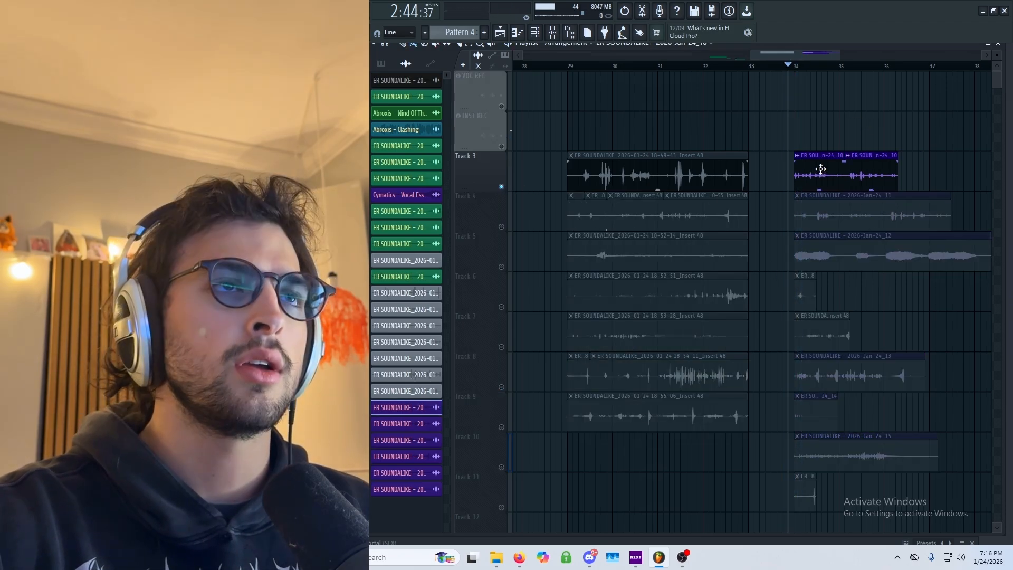
{"action": "mouse_move", "coordinate": [820, 168]}
{"action": "left_mouse_down"}
{"action": "mouse_move", "coordinate": [790, 162]}
{"action": "mouse_move", "coordinate": [816, 122]}
{"action": "mouse_move", "coordinate": [816, 175]}
{"action": "left_mouse_up"}
{"action": "left_click_drag", "start_coordinate": [873, 175], "coordinate": [890, 175]}
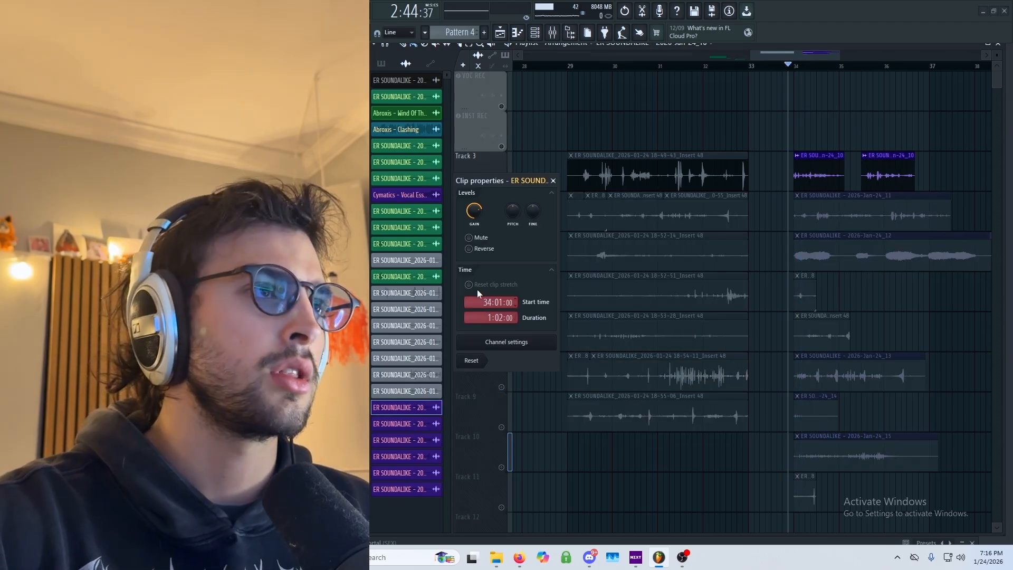
{"action": "left_click", "coordinate": [472, 249]}
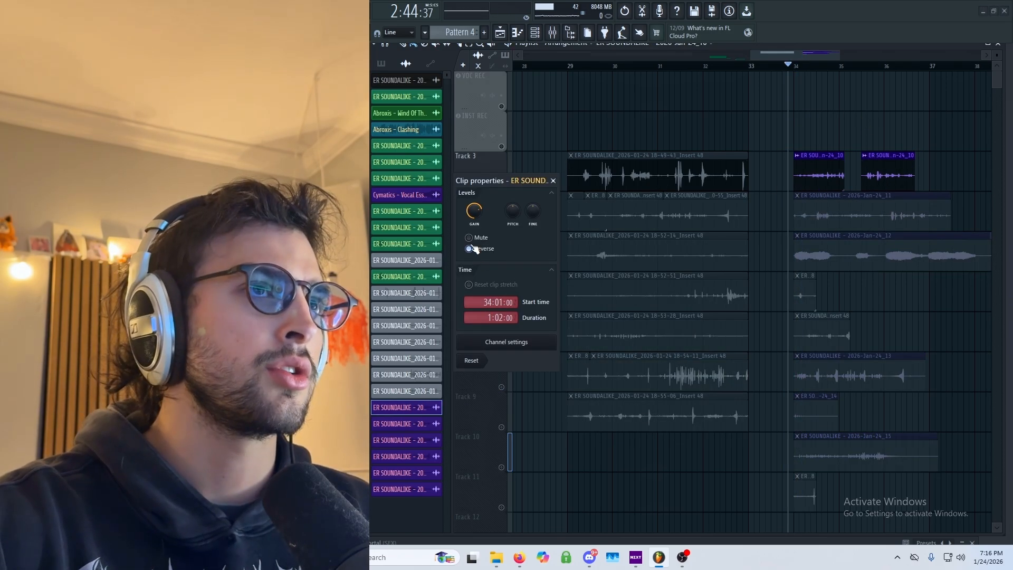
{"action": "key", "text": "space"}
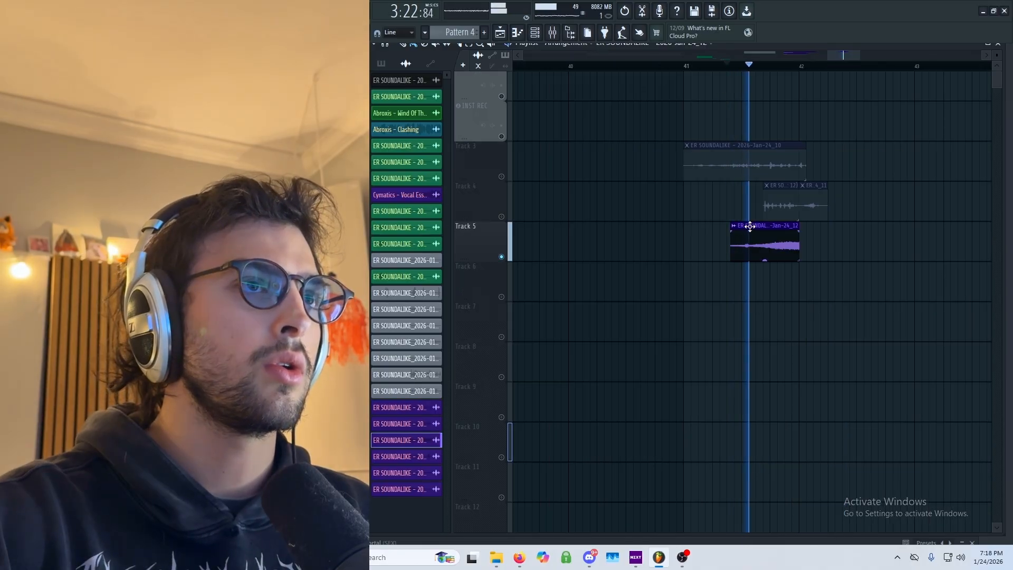
Step: Add a short fade-in to the Track 5 clip in bar 41 and move the reversed Trinity Chimes 3 clip on Track 8 to bar 41
{"action": "left_click_drag", "start_coordinate": [732, 232], "coordinate": [749, 230]}
{"action": "key", "text": "space"}
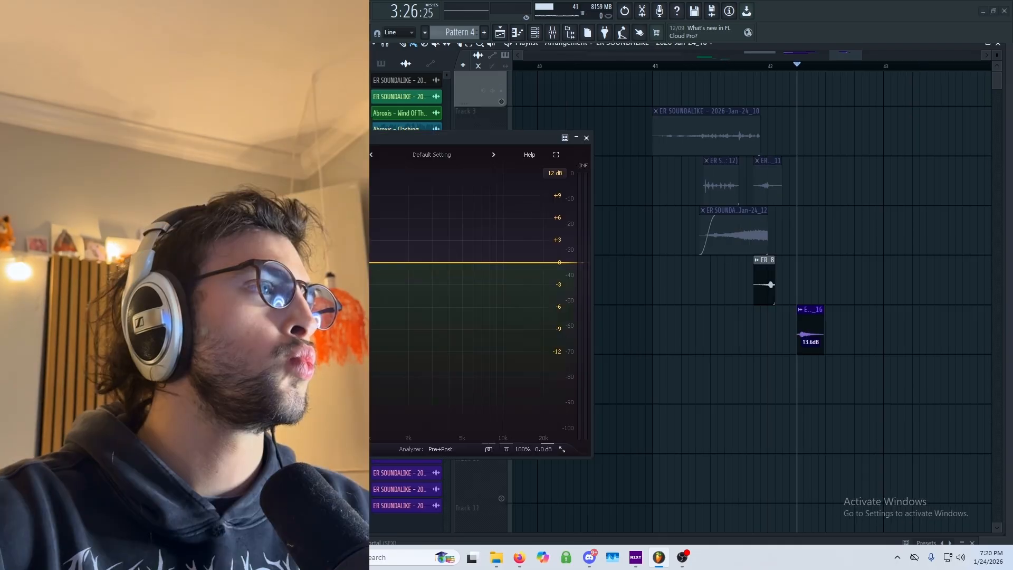
{"action": "key", "text": "space"}
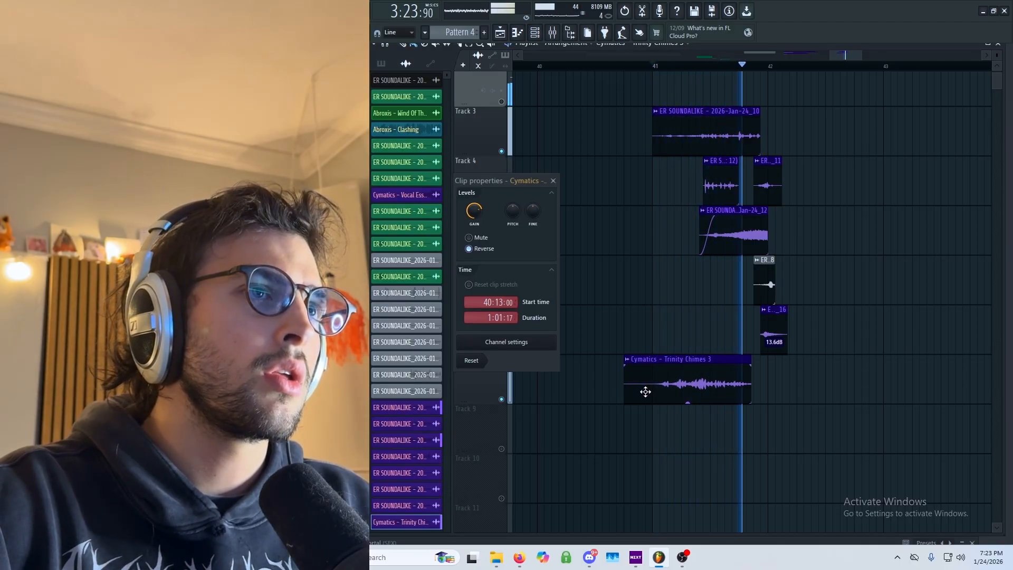
{"action": "left_click_drag", "start_coordinate": [673, 379], "coordinate": [700, 369]}
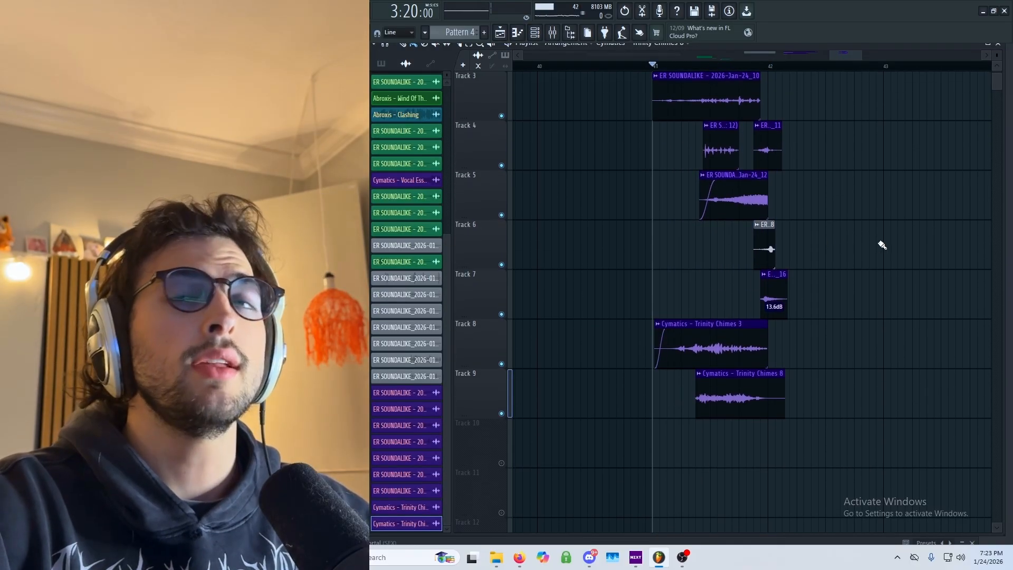
Step: Slice the Track 10 recording about halfway through bar 35 and audition the layered clips from bar 41
{"action": "scroll", "coordinate": [779, 201], "scroll_direction": "up", "scroll_amount": 2}
{"action": "scroll", "coordinate": [656, 181], "scroll_direction": "down", "scroll_amount": 5}
{"action": "scroll", "coordinate": [719, 163], "scroll_direction": "up", "scroll_amount": 4}
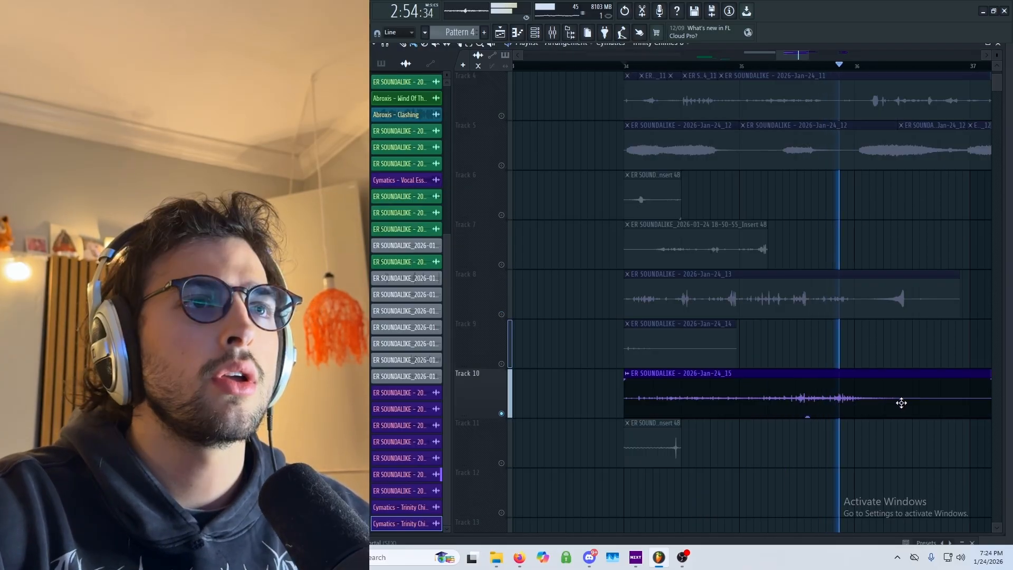
{"action": "key", "text": "space"}
{"action": "left_click_drag", "start_coordinate": [803, 393], "coordinate": [800, 397]}
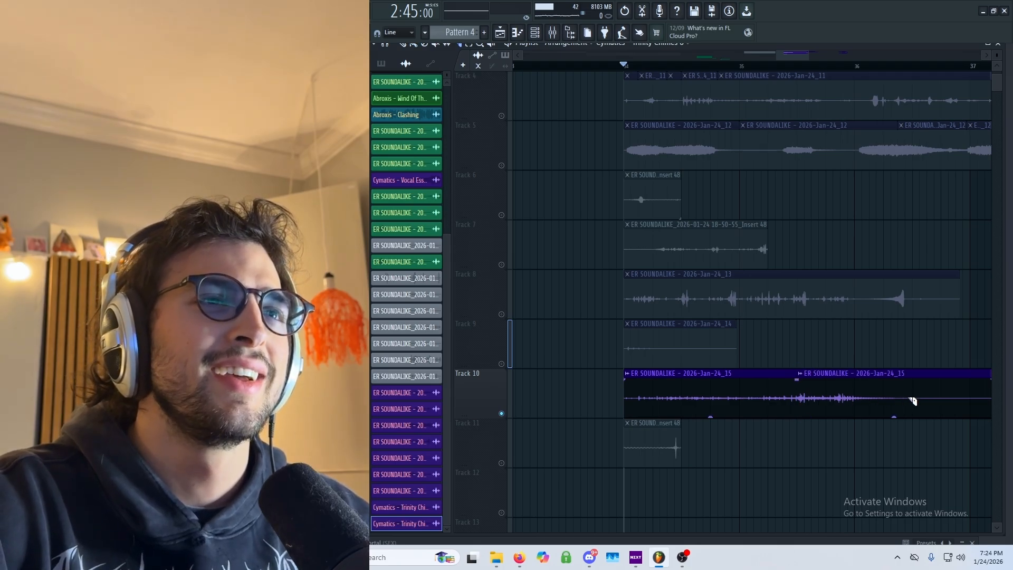
{"action": "scroll", "coordinate": [871, 391], "scroll_direction": "right", "scroll_amount": 3}
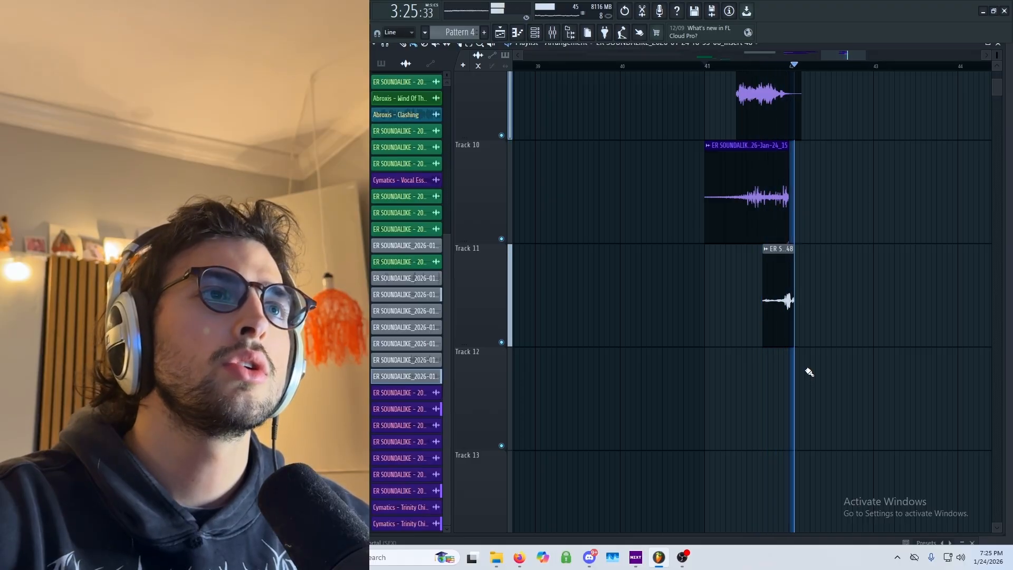
{"action": "key", "text": "space"}
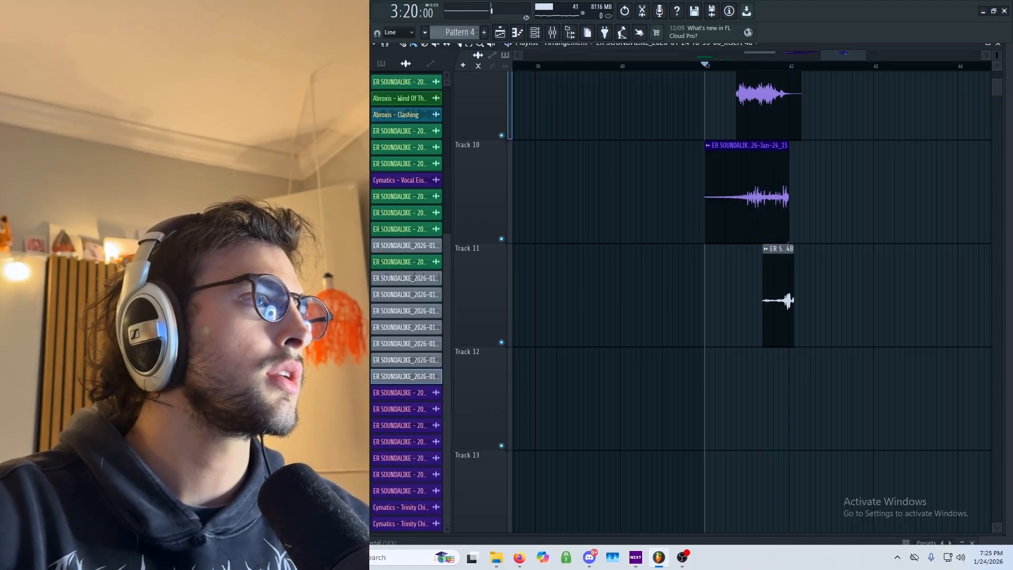
Step: Add Serum 2 with the BL - Sweet Ring-Mod Bell preset and move its window aside
{"action": "left_click", "coordinate": [51, 10]}
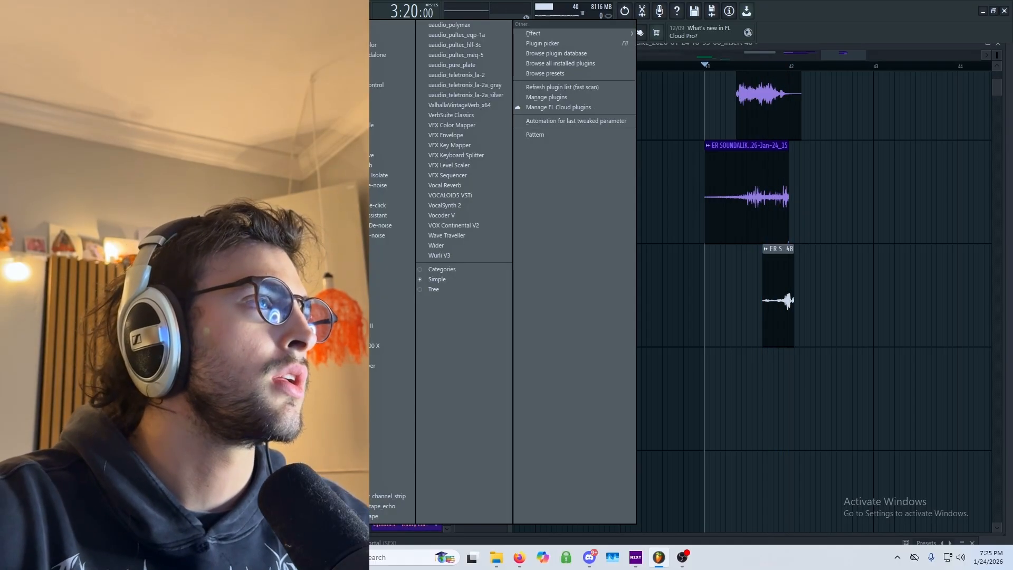
{"action": "right_click", "coordinate": [837, 10]}
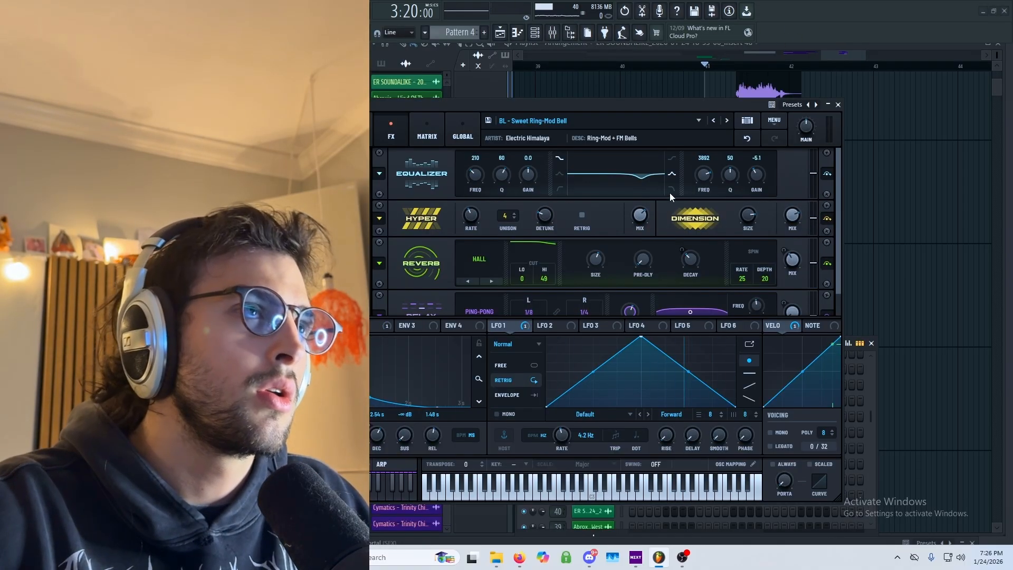
{"action": "left_click_drag", "start_coordinate": [672, 104], "coordinate": [761, 119]}
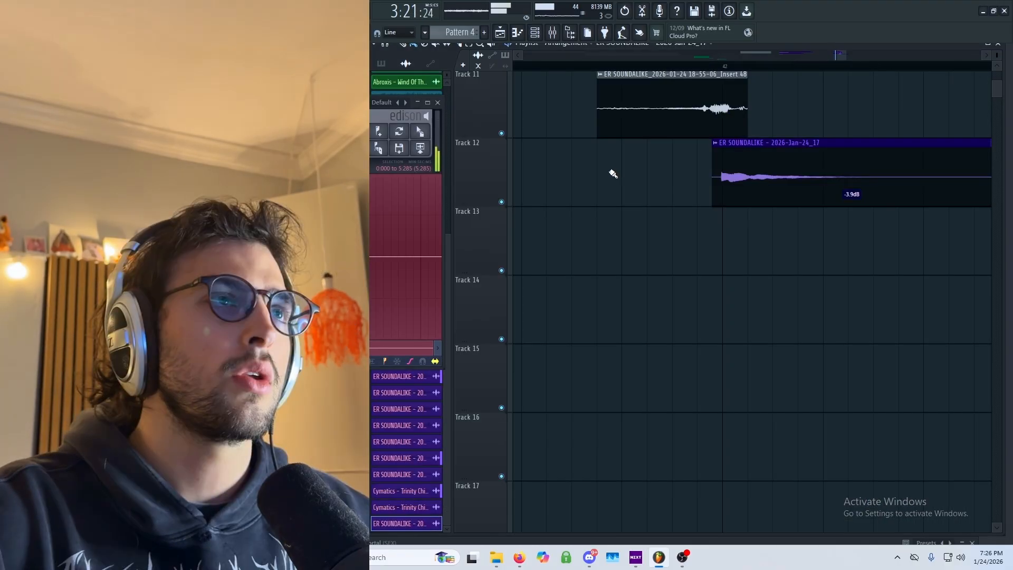
Step: Listen through the layered clips on Tracks 3 to 12 around bars 41 and 42
{"action": "scroll", "coordinate": [607, 174], "scroll_direction": "down", "scroll_amount": 2}
{"action": "scroll", "coordinate": [594, 198], "scroll_direction": "up", "scroll_amount": 5}
{"action": "scroll", "coordinate": [595, 198], "scroll_direction": "up", "scroll_amount": 1}
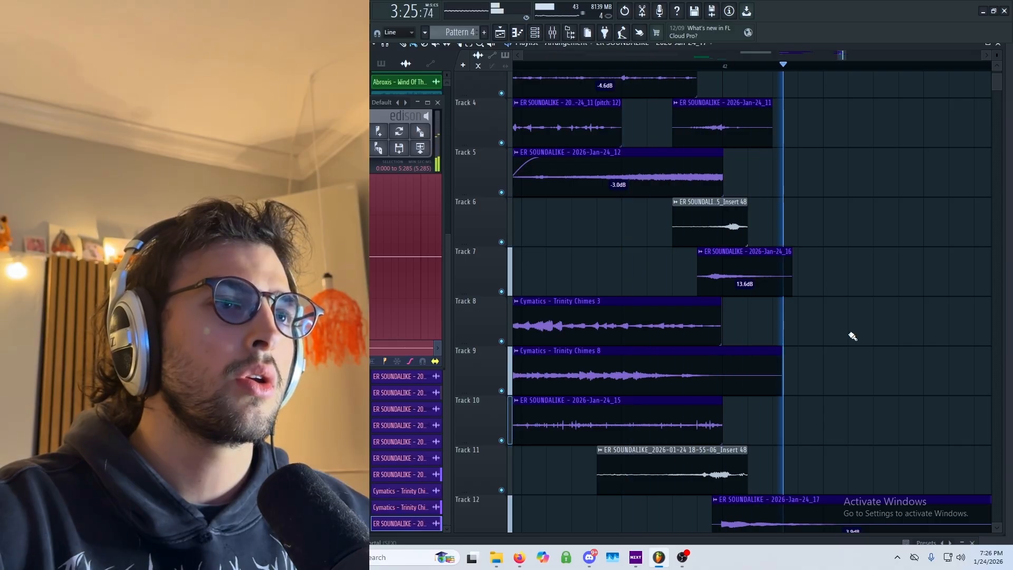
{"action": "scroll", "coordinate": [857, 369], "scroll_direction": "down", "scroll_amount": 3}
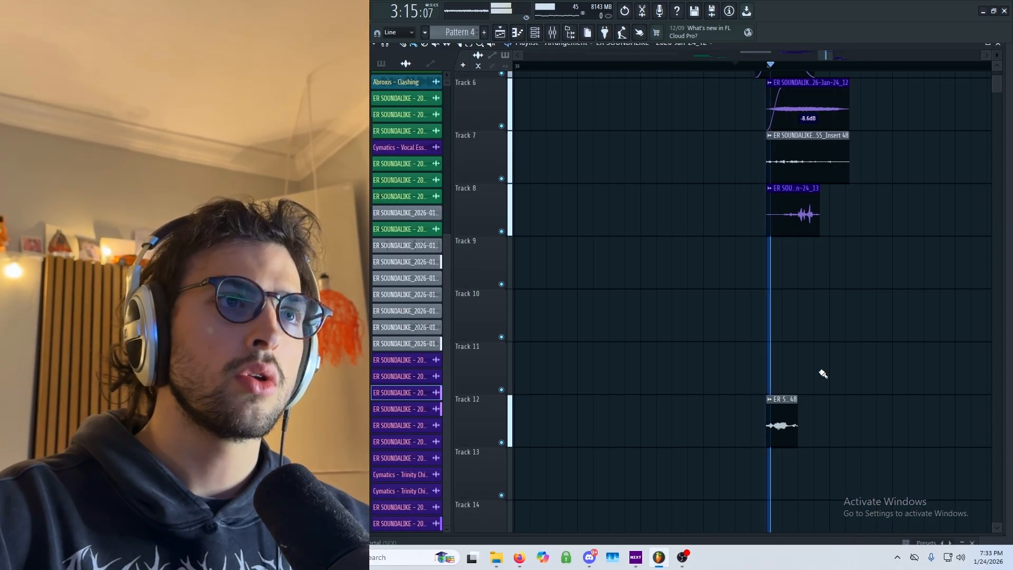
Step: Listen to the layered clips on Tracks 4 to 12 around bar 40
{"action": "scroll", "coordinate": [803, 312], "scroll_direction": "up", "scroll_amount": 4}
{"action": "scroll", "coordinate": [807, 290], "scroll_direction": "down", "scroll_amount": 3}
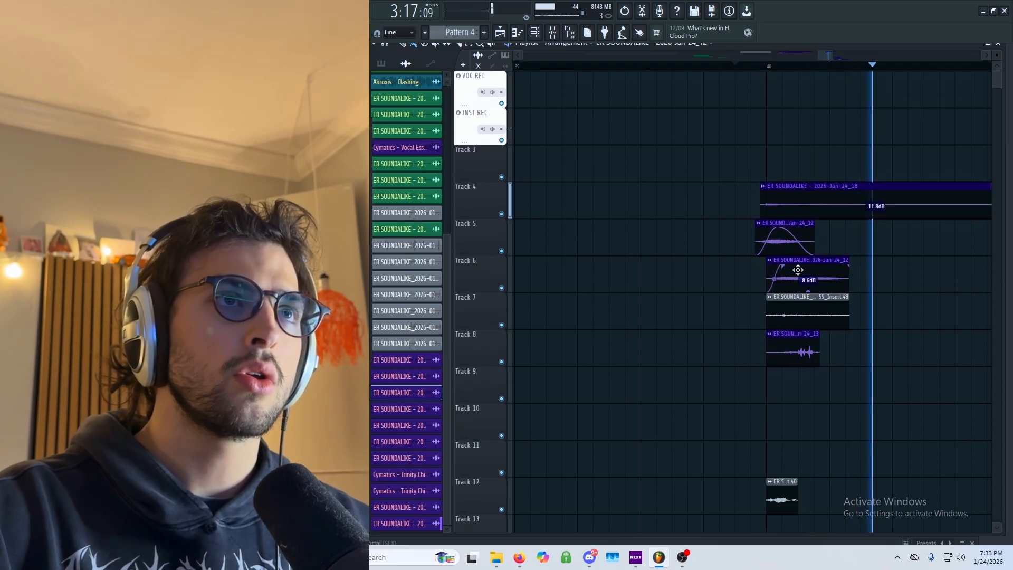
{"action": "scroll", "coordinate": [797, 269], "scroll_direction": "down", "scroll_amount": 1}
{"action": "key", "text": "space"}
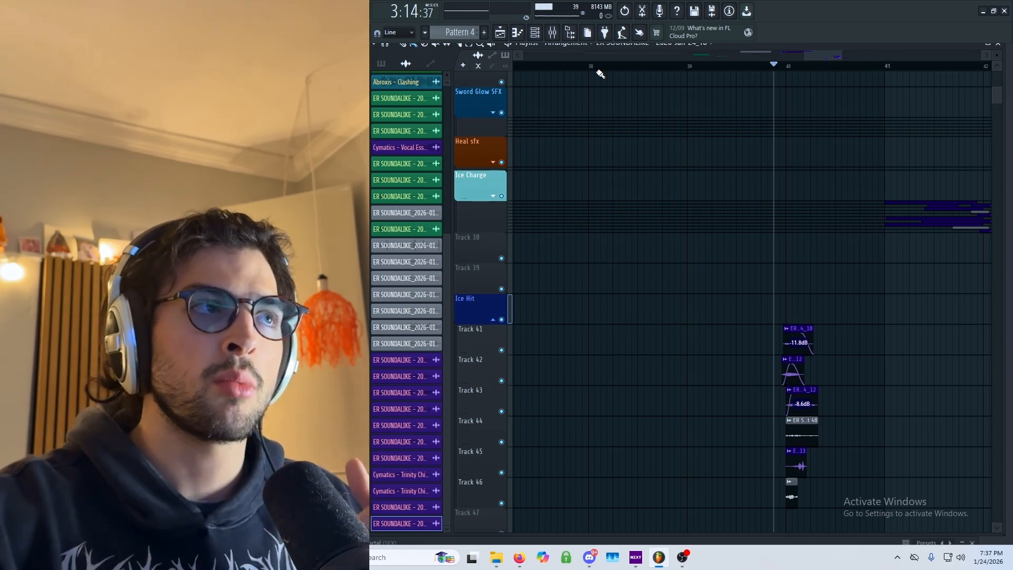
Step: Align the Track 49 recording with bar 45, removing the slice before that bar and trimming the remainder to a duration of 0:04:12
{"action": "scroll", "coordinate": [807, 67], "scroll_direction": "down", "scroll_amount": 4}
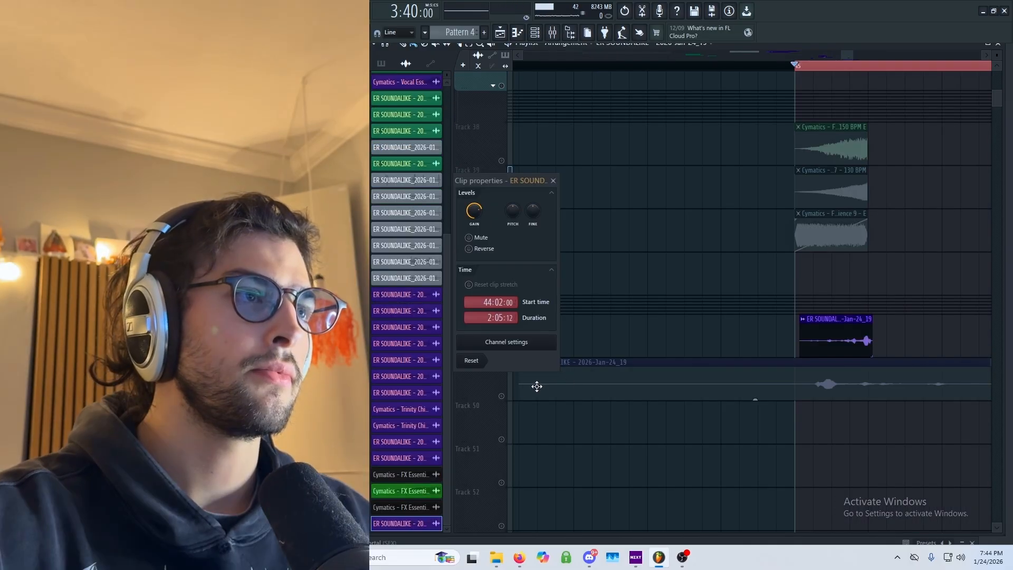
{"action": "left_click_drag", "start_coordinate": [567, 388], "coordinate": [654, 396]}
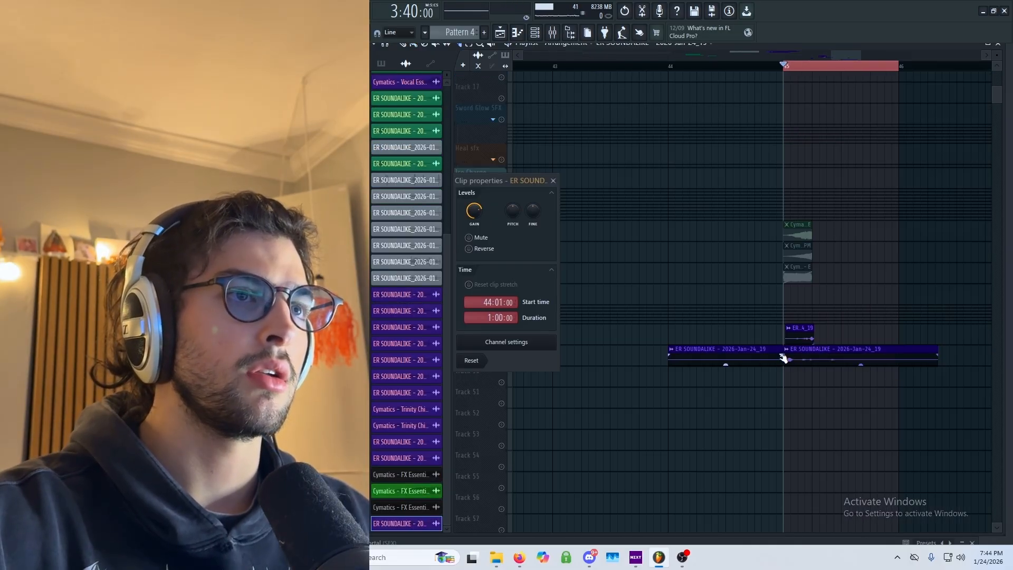
{"action": "right_click", "coordinate": [781, 358]}
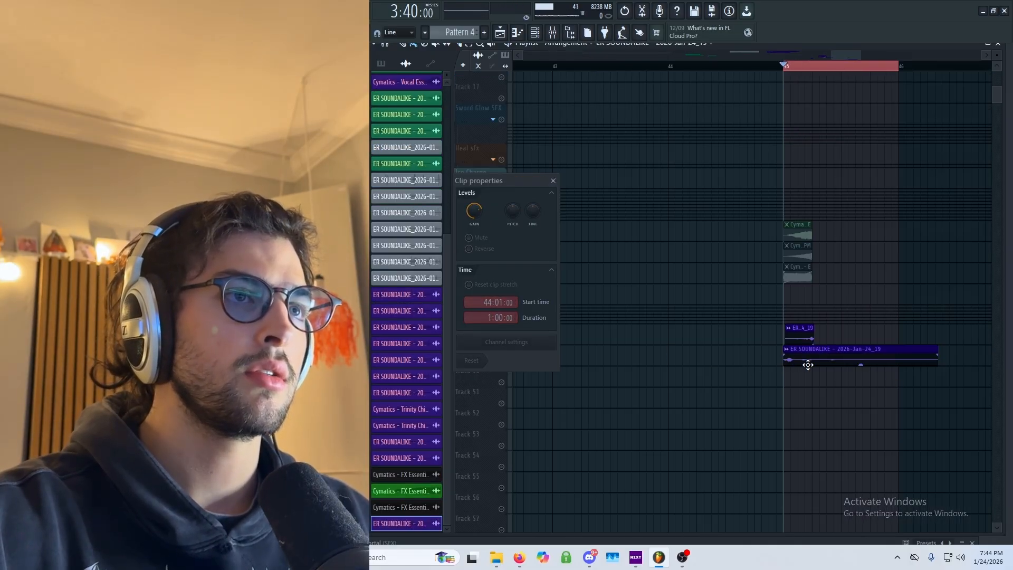
{"action": "left_click_drag", "start_coordinate": [935, 365], "coordinate": [813, 365]}
{"action": "scroll", "coordinate": [796, 362], "scroll_direction": "up", "scroll_amount": 3}
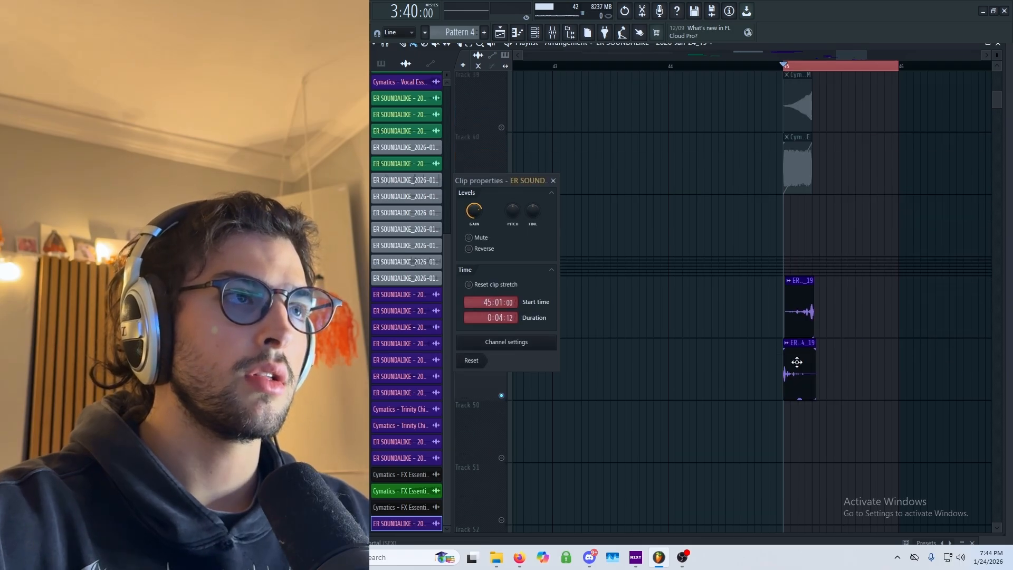
Step: Reverse the Track 49 clip and nudge it earlier to start at 44:16:21 with a duration of 0:04:06
{"action": "scroll", "coordinate": [825, 328], "scroll_direction": "up", "scroll_amount": 5}
{"action": "scroll", "coordinate": [733, 348], "scroll_direction": "down", "scroll_amount": 2}
{"action": "scroll", "coordinate": [719, 295], "scroll_direction": "left", "scroll_amount": 2}
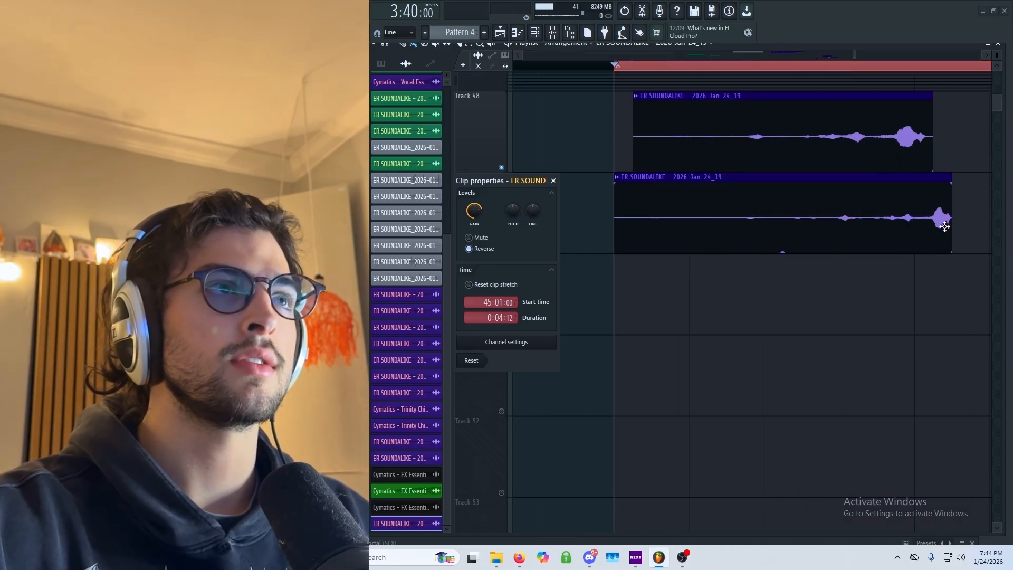
{"action": "key", "text": "space"}
{"action": "left_click_drag", "start_coordinate": [947, 223], "coordinate": [882, 221]}
{"action": "key", "text": "space"}
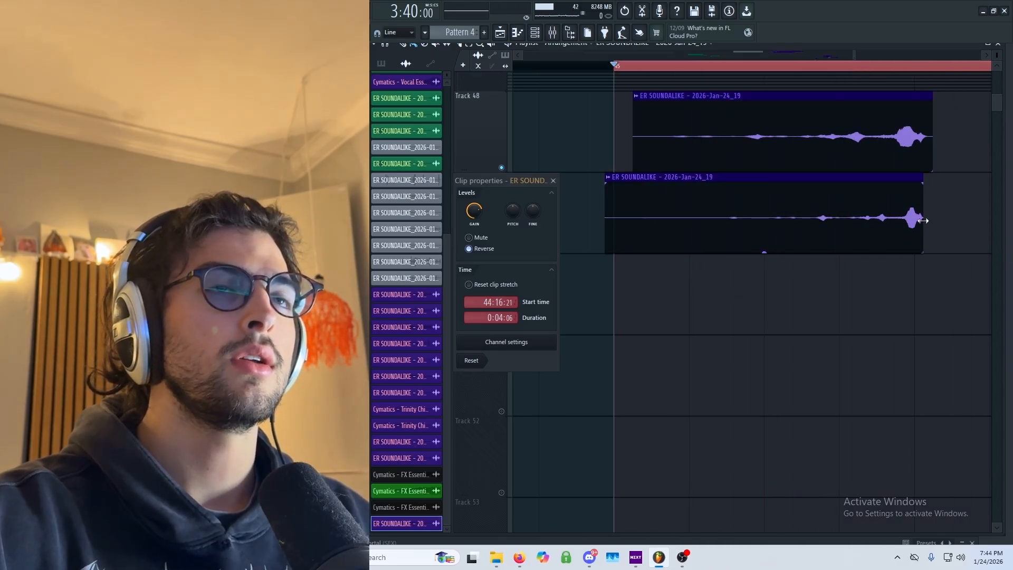
Step: Trim both ends of the reversed Track 49 clip so it starts level with the Track 48 clip, and listen to it
{"action": "left_click_drag", "start_coordinate": [923, 219], "coordinate": [920, 218]}
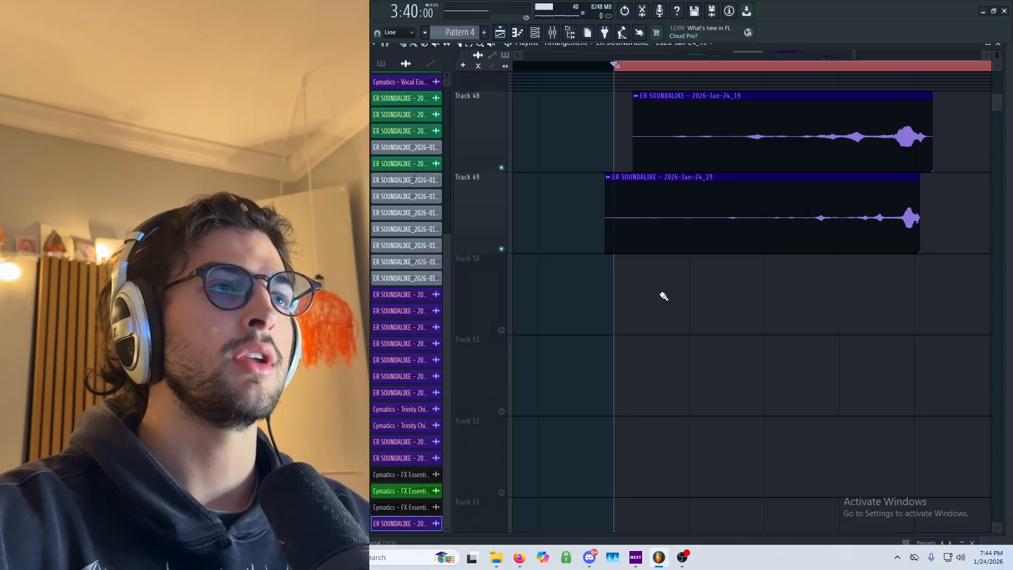
{"action": "left_click", "coordinate": [638, 210]}
{"action": "right_click", "coordinate": [623, 211]}
{"action": "scroll", "coordinate": [844, 295], "scroll_direction": "up", "scroll_amount": 1}
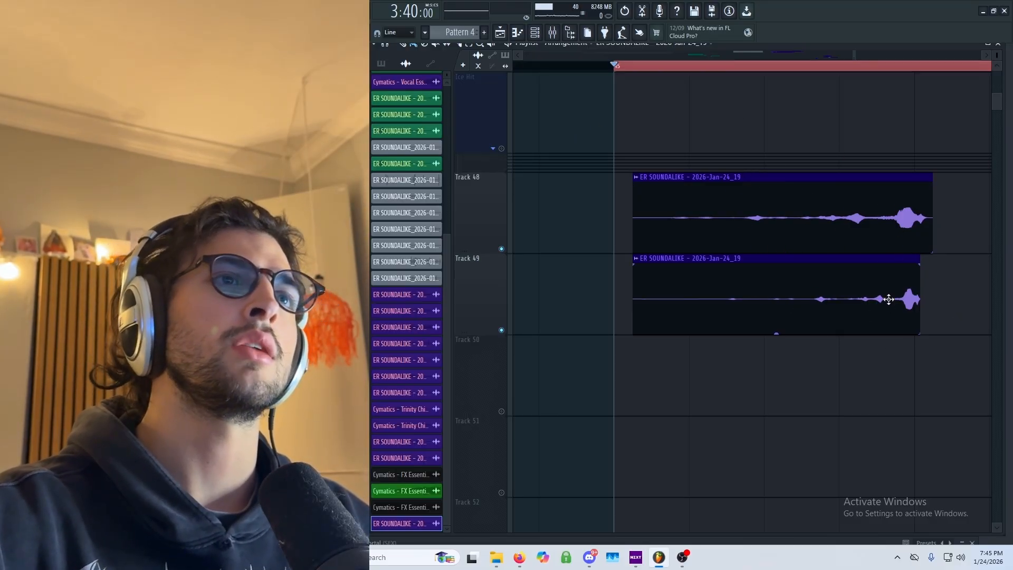
{"action": "key", "text": "space"}
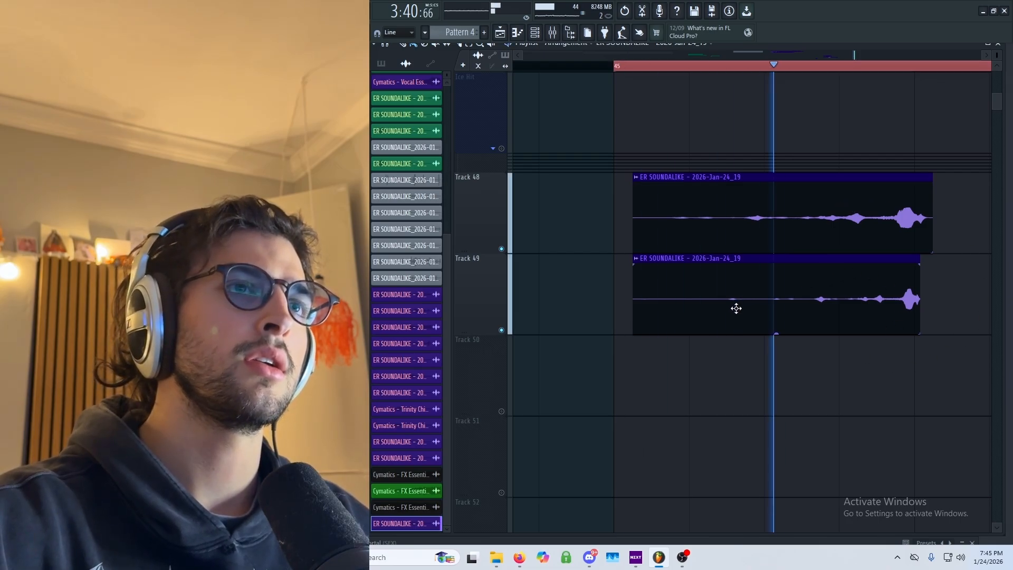
{"action": "key", "text": "space"}
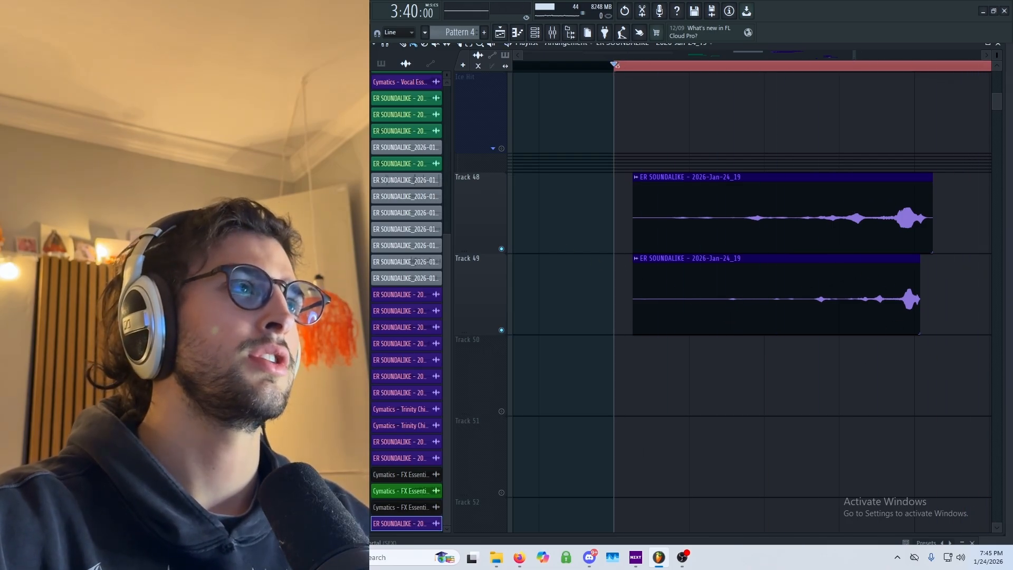
Step: Turn all playlist tracks back on and listen to the layered clips on Tracks 38 to 50 from bar 45
{"action": "scroll", "coordinate": [739, 269], "scroll_direction": "up", "scroll_amount": 6}
{"action": "scroll", "coordinate": [738, 272], "scroll_direction": "down", "scroll_amount": 5}
{"action": "right_click", "coordinate": [501, 230]}
{"action": "right_click", "coordinate": [501, 230]}
{"action": "key", "text": "space"}
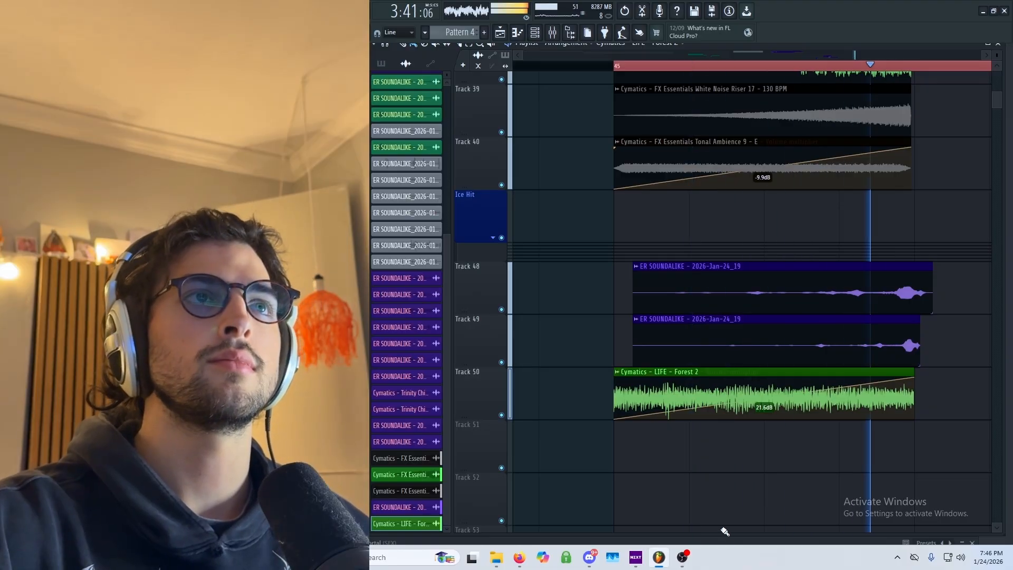
{"action": "scroll", "coordinate": [730, 506], "scroll_direction": "down", "scroll_amount": 2}
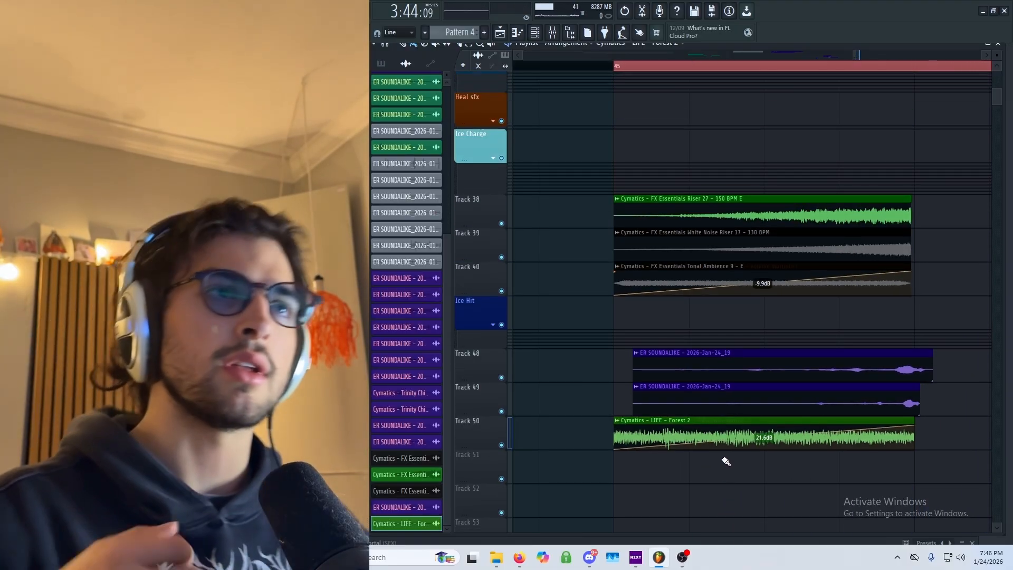
{"action": "key", "text": "space"}
Step: Gather the bar 45 layers from Tracks 38 to 51 beneath the Ice Hit group in the playlist
{"action": "scroll", "coordinate": [730, 267], "scroll_direction": "down", "scroll_amount": 3, "text": "ctrl"}
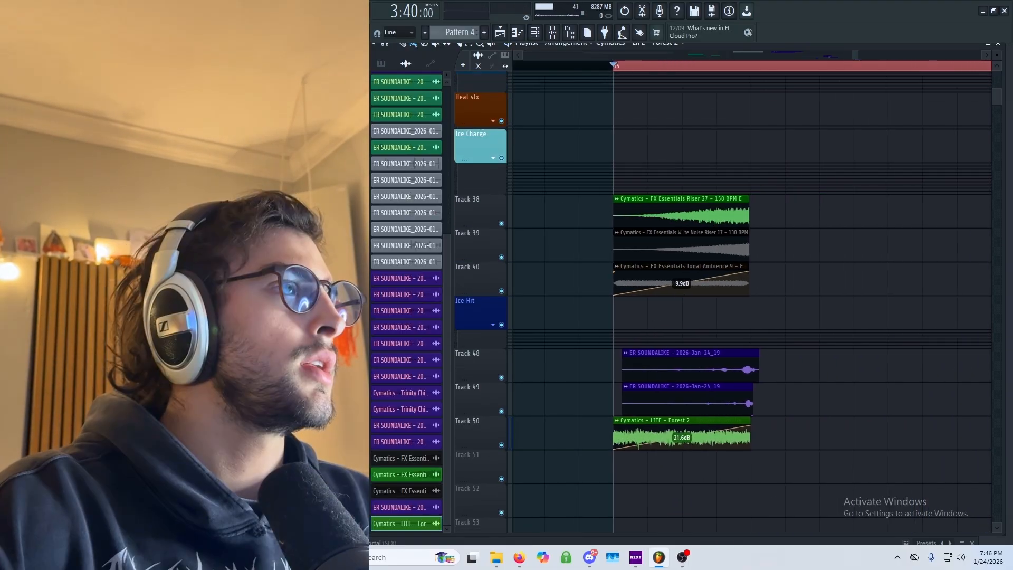
{"action": "scroll", "coordinate": [689, 271], "scroll_direction": "down", "scroll_amount": 3}
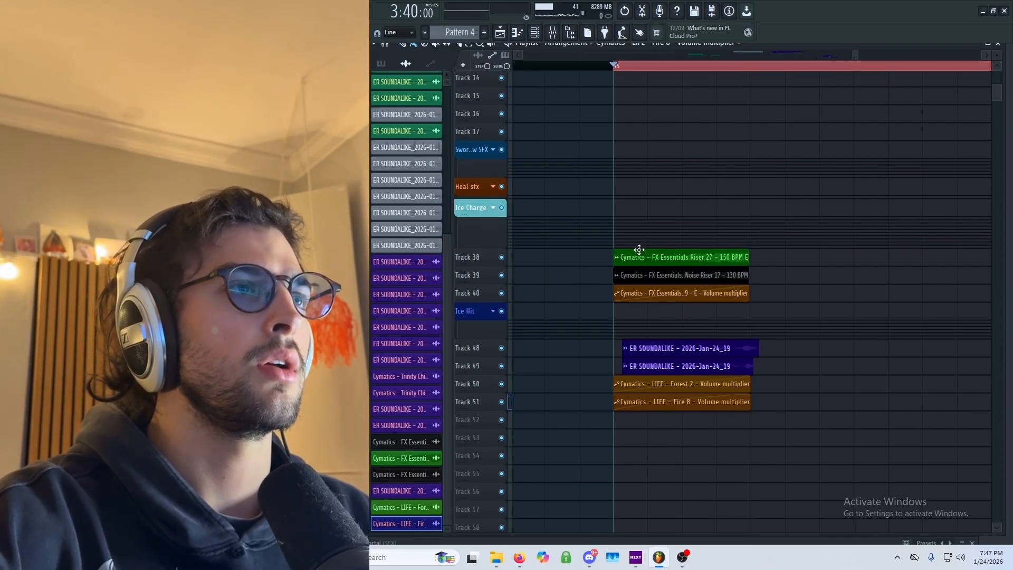
{"action": "left_click_drag", "start_coordinate": [639, 249], "coordinate": [704, 431]}
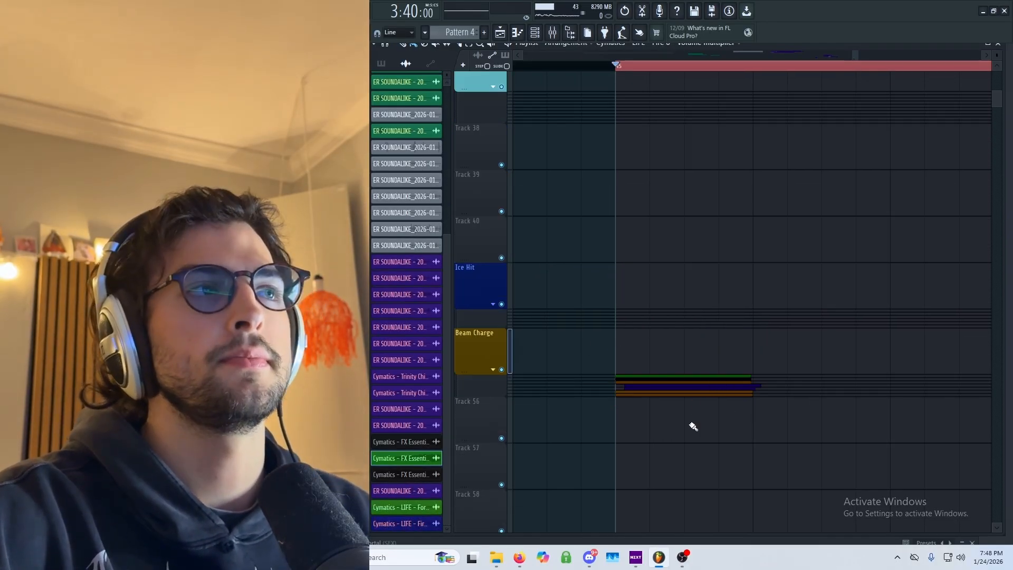
{"action": "scroll", "coordinate": [693, 427], "scroll_direction": "up", "scroll_amount": 7}
{"action": "scroll", "coordinate": [624, 389], "scroll_direction": "down", "scroll_amount": 7}
{"action": "scroll", "coordinate": [476, 265], "scroll_direction": "down", "scroll_amount": 1}
{"action": "scroll", "coordinate": [480, 268], "scroll_direction": "down", "scroll_amount": 4}
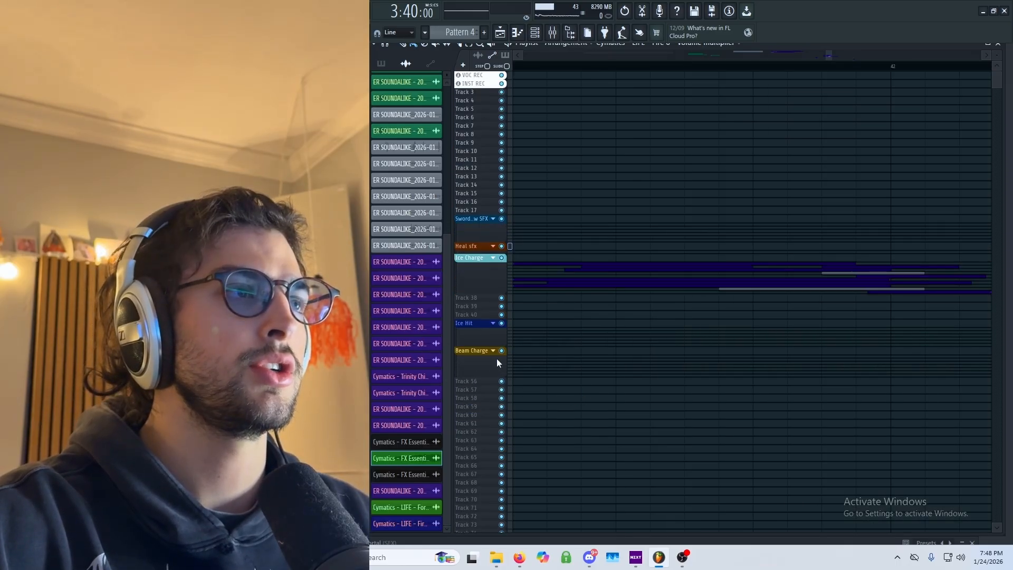
{"action": "scroll", "coordinate": [730, 340], "scroll_direction": "right", "scroll_amount": 5}
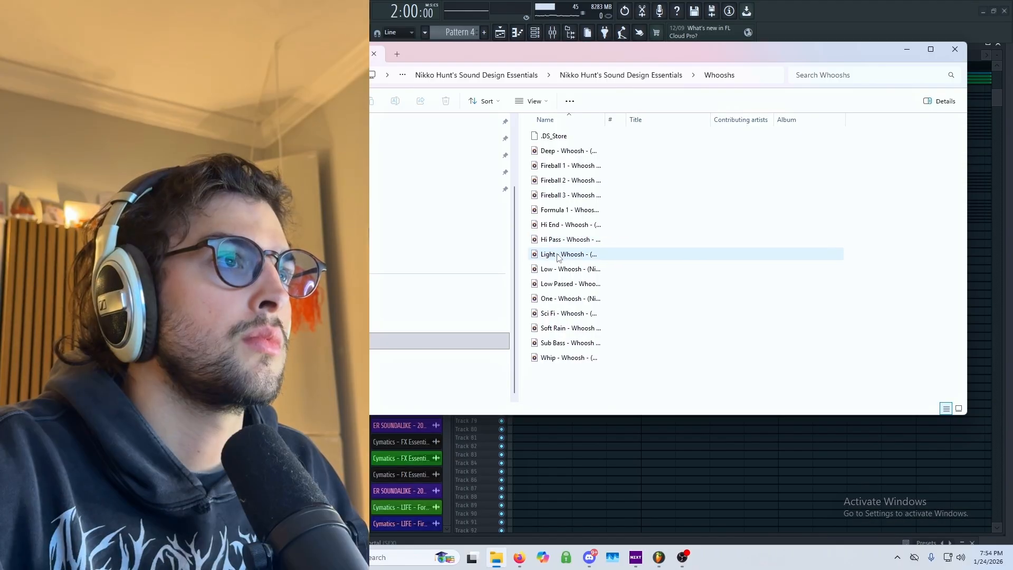
Step: Add the Light, Fireball 1 and Sub Bass whoosh samples from the Whooshs folder to neighbouring playlist tracks before bar 24
{"action": "left_click_drag", "start_coordinate": [558, 257], "coordinate": [573, 472]}
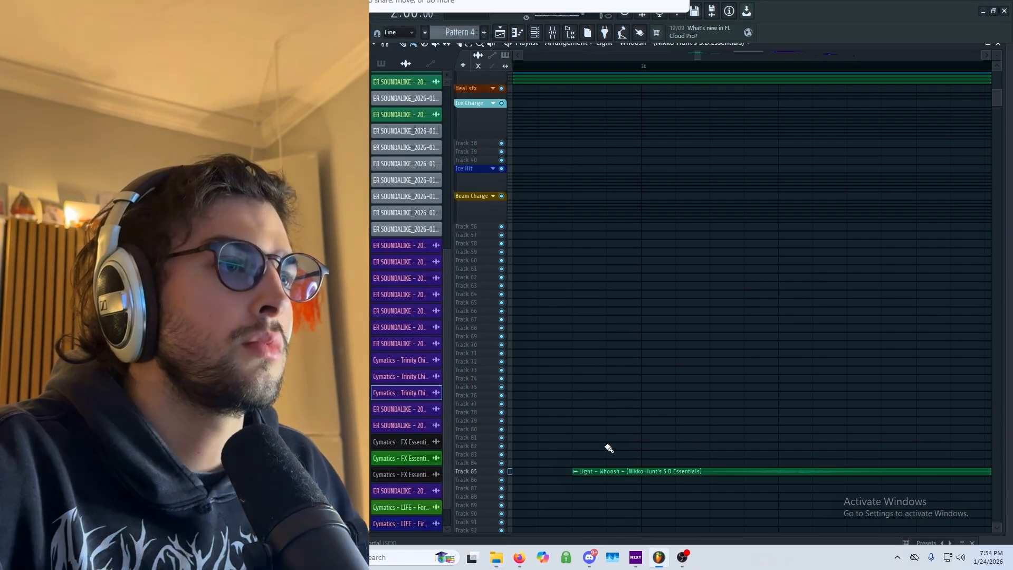
{"action": "left_click", "coordinate": [496, 557]}
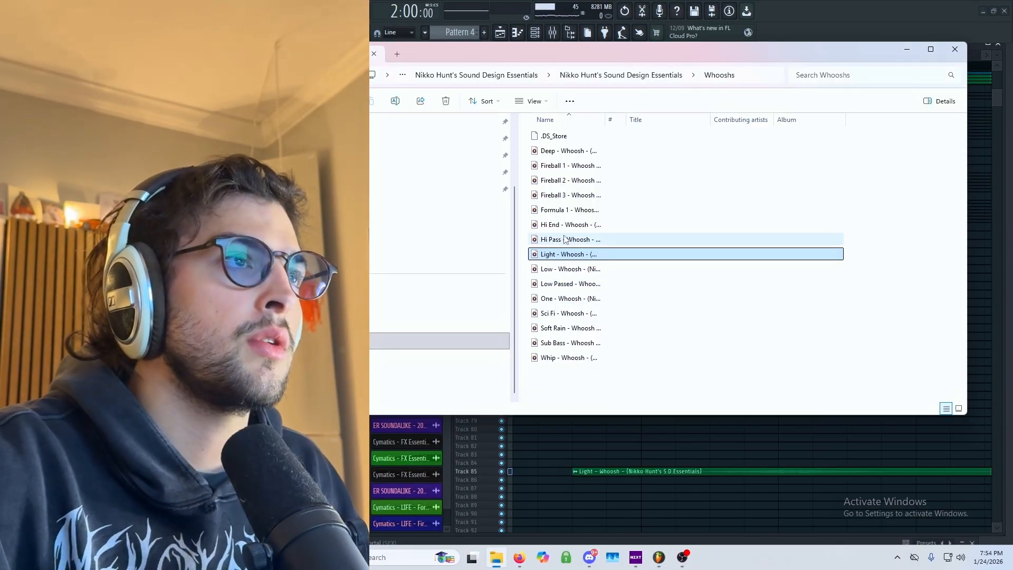
{"action": "left_click_drag", "start_coordinate": [563, 167], "coordinate": [576, 480]}
{"action": "left_click", "coordinate": [472, 557]}
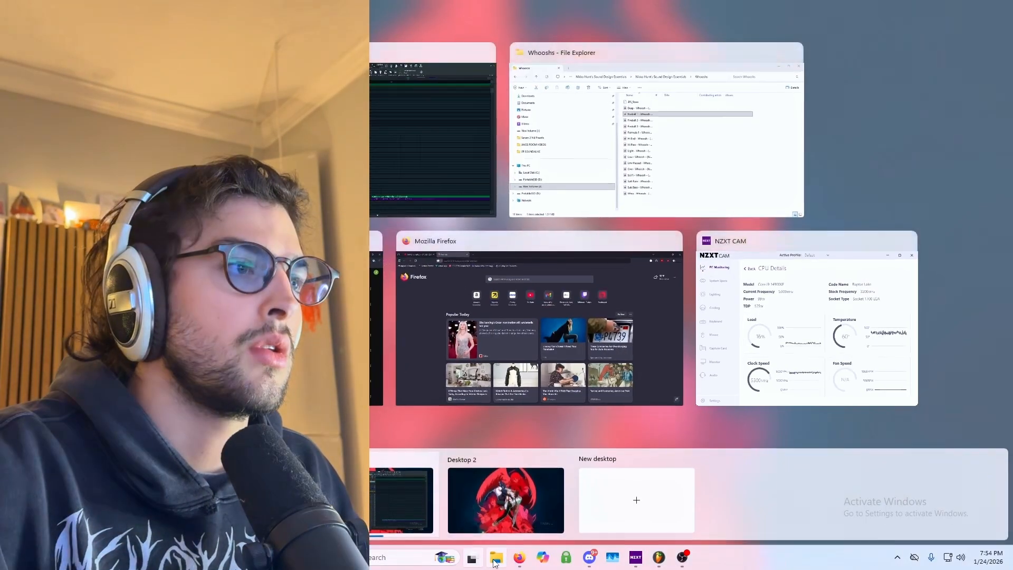
{"action": "left_click", "coordinate": [497, 557]}
{"action": "left_click_drag", "start_coordinate": [567, 343], "coordinate": [720, 388]}
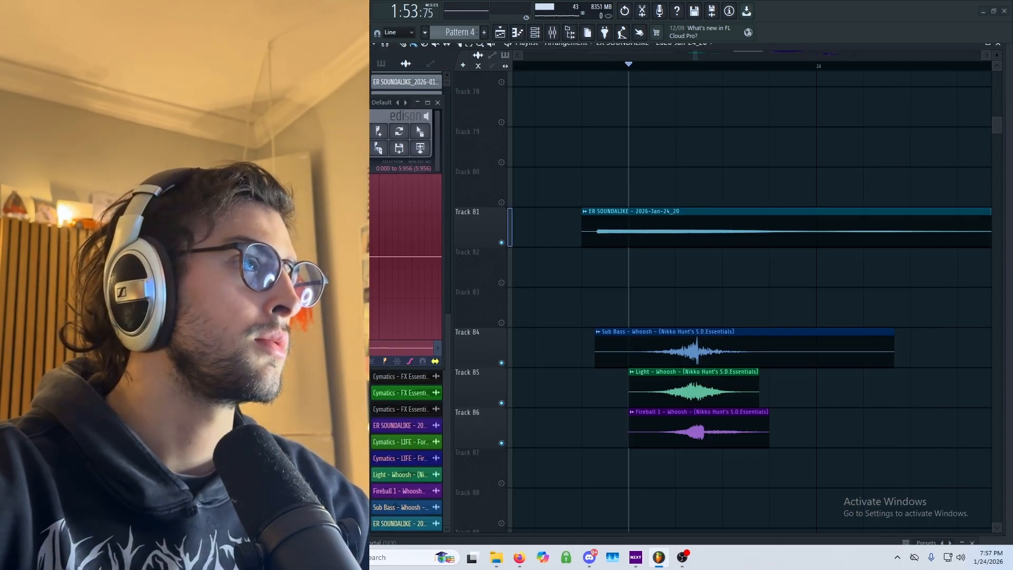
Step: Tune the Ring Mod frequency on the Track 81 recording, sweeping up to 3.73 kHz and back down, and listen to the whoosh layers
{"action": "left_click_drag", "start_coordinate": [672, 137], "coordinate": [937, 185]}
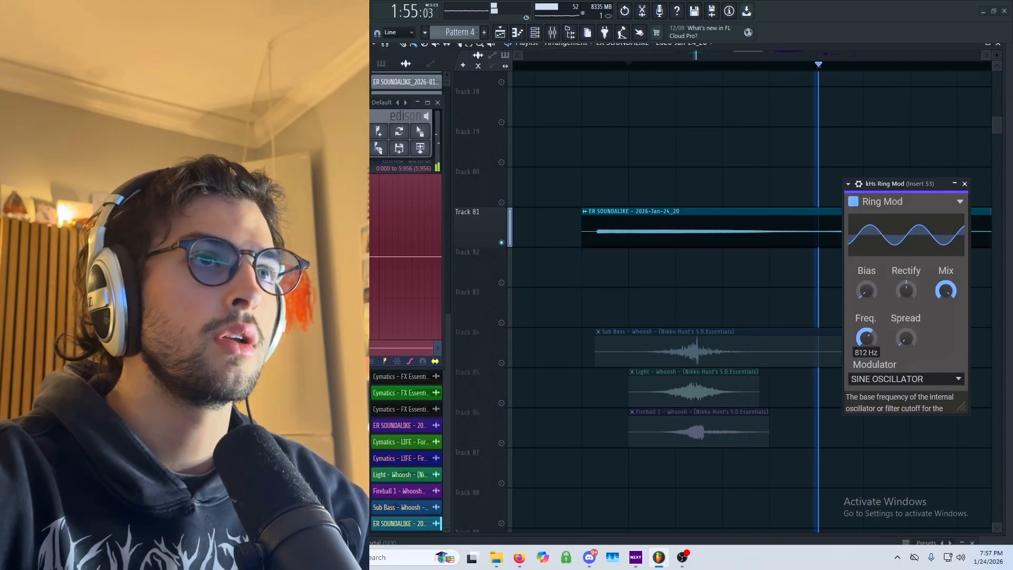
{"action": "left_click_drag", "start_coordinate": [866, 338], "coordinate": [866, 291]}
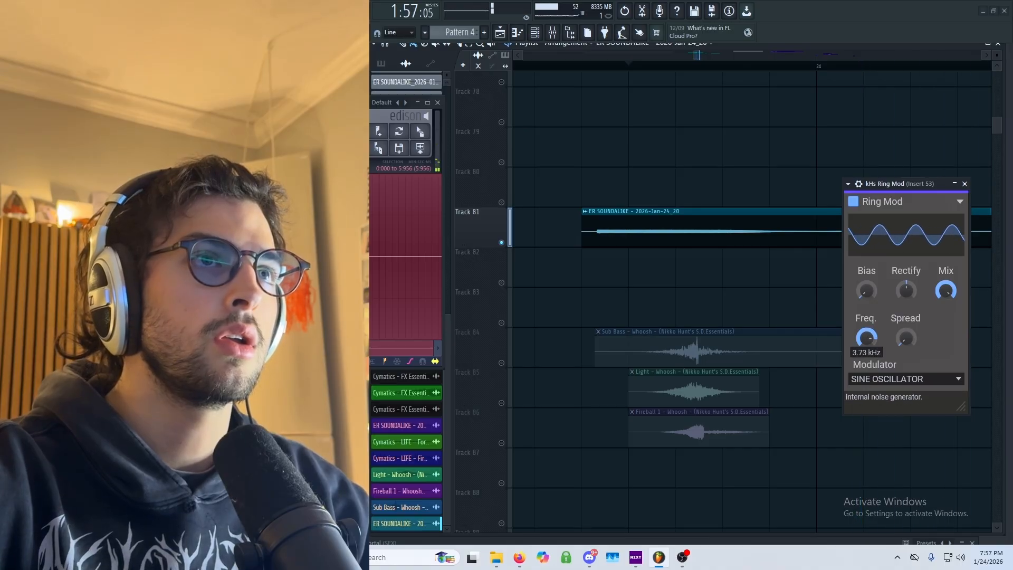
{"action": "left_click", "coordinate": [582, 66]}
{"action": "mouse_move", "coordinate": [866, 337]}
{"action": "left_mouse_down"}
{"action": "mouse_move", "coordinate": [867, 323]}
{"action": "mouse_move", "coordinate": [866, 369]}
{"action": "mouse_move", "coordinate": [867, 360]}
{"action": "left_mouse_up"}
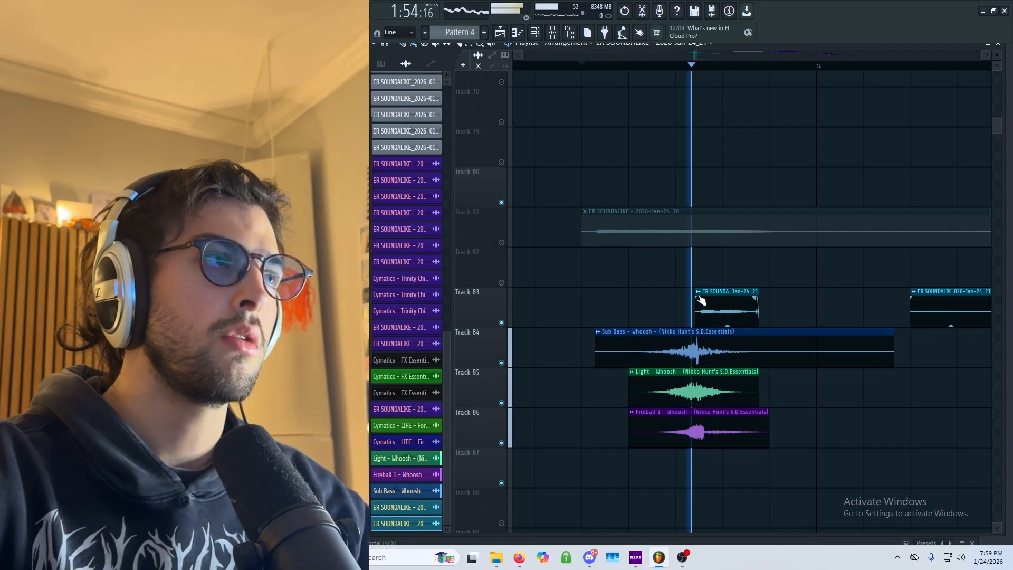
{"action": "key", "text": "space"}
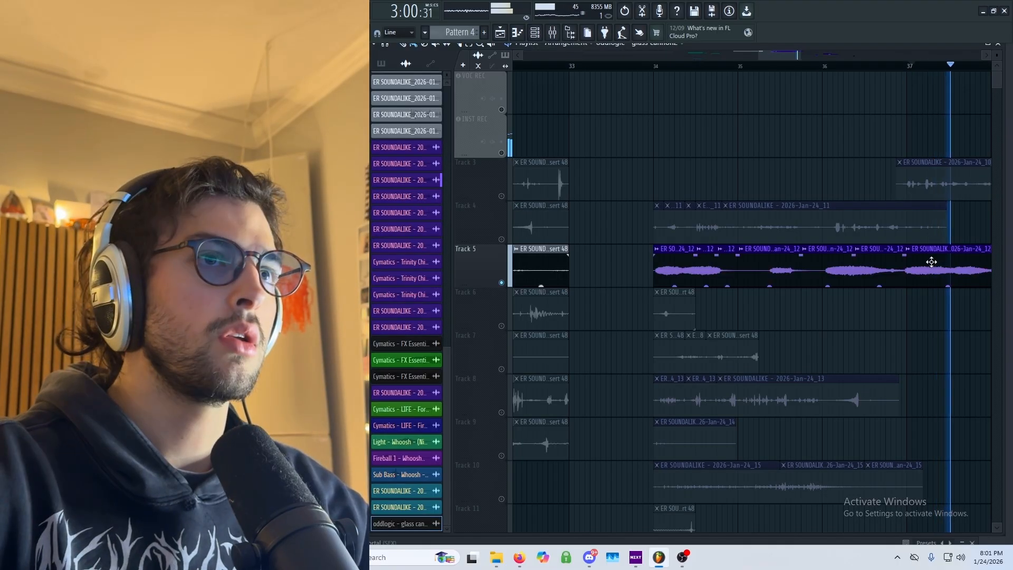
Step: Slice the Track 5 recording at two points just after bar 37
{"action": "key", "text": "space"}
{"action": "left_click", "coordinate": [934, 262]}
{"action": "left_click", "coordinate": [955, 270]}
{"action": "key", "text": "b"}
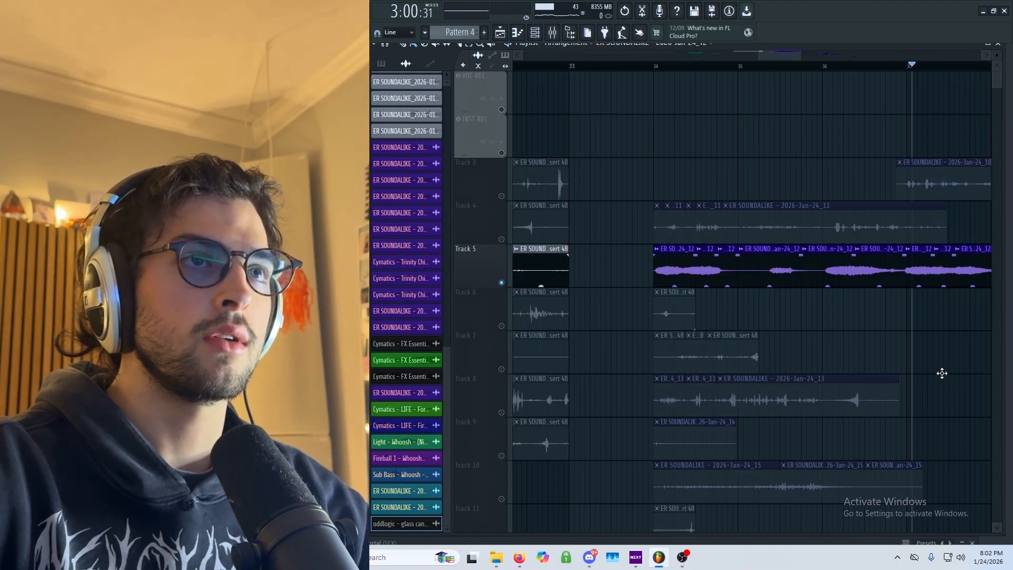
{"action": "scroll", "coordinate": [911, 450], "scroll_direction": "down", "scroll_amount": 6}
{"action": "mouse_move", "coordinate": [557, 527]}
{"action": "left_mouse_down"}
{"action": "mouse_move", "coordinate": [619, 456]}
{"action": "mouse_move", "coordinate": [610, 424]}
{"action": "mouse_move", "coordinate": [584, 534]}
{"action": "left_mouse_up"}
{"action": "scroll", "coordinate": [627, 415], "scroll_direction": "down", "scroll_amount": 2}
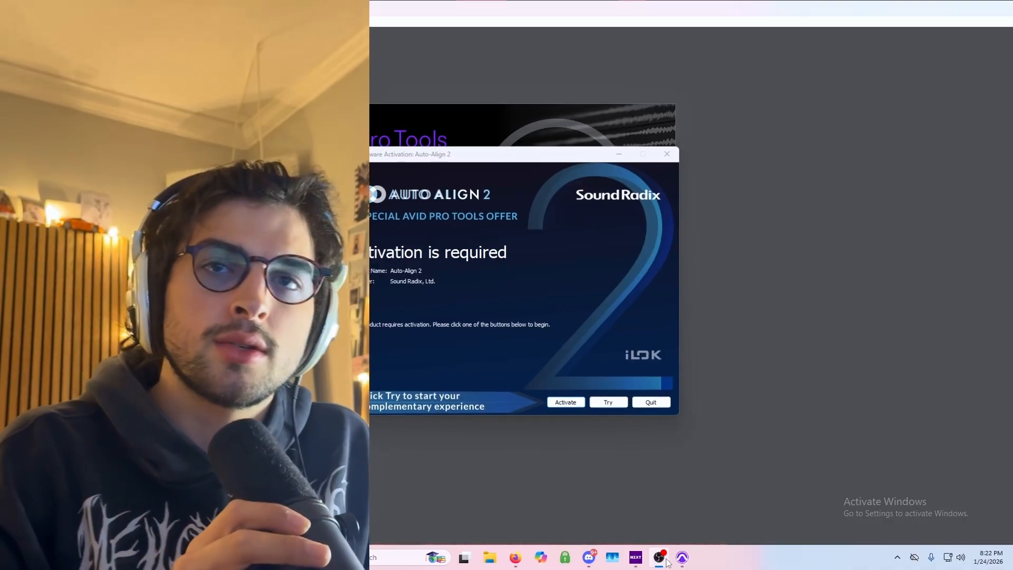
Step: Quit the Auto-Align 2 activation during Pro Tools startup and open the recent session ER_SOUNDALIKE_JRPVIDS_1.21.2026
{"action": "left_click", "coordinate": [650, 402]}
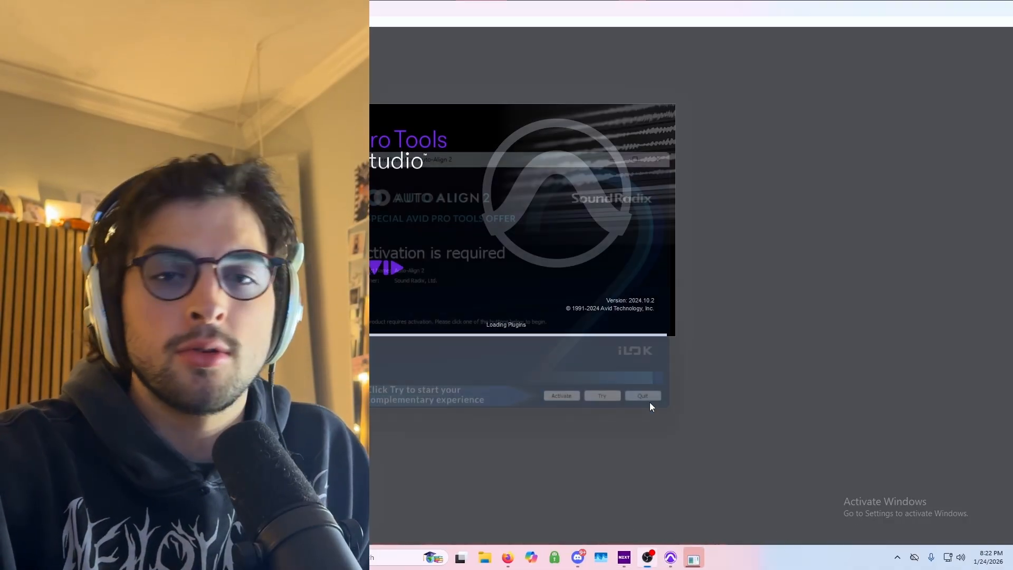
{"action": "left_click", "coordinate": [561, 323]}
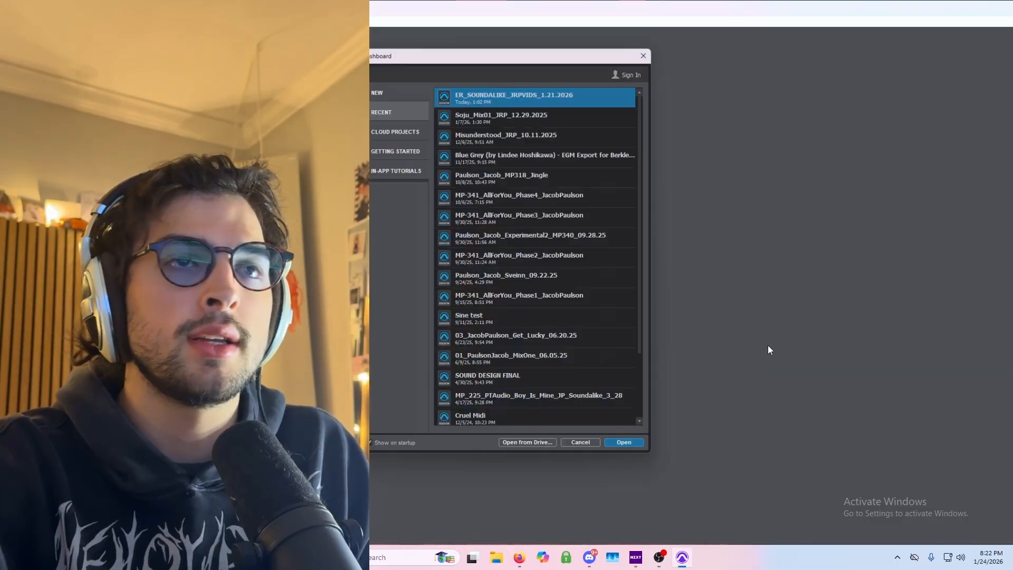
{"action": "left_click", "coordinate": [629, 454]}
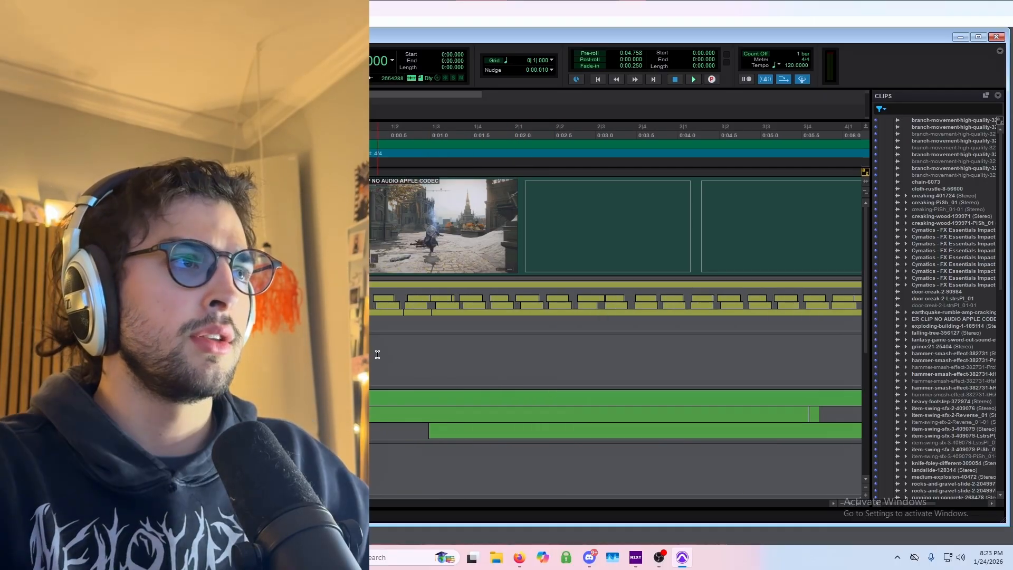
Step: Look over the session's video, Footsteps, VO, Environment and Monster tracks and the folder tracks below them along the full timeline
{"action": "left_click", "coordinate": [380, 353]}
{"action": "scroll", "coordinate": [418, 377], "scroll_direction": "up", "scroll_amount": 2}
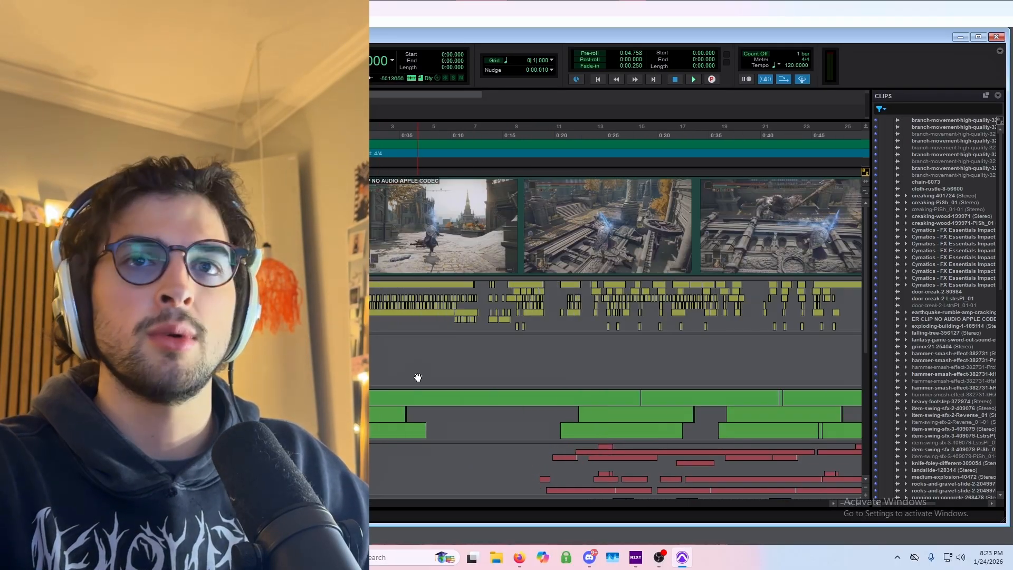
{"action": "scroll", "coordinate": [379, 368], "scroll_direction": "down", "scroll_amount": 3}
{"action": "left_click", "coordinate": [387, 357]}
{"action": "scroll", "coordinate": [386, 359], "scroll_direction": "down", "scroll_amount": 4}
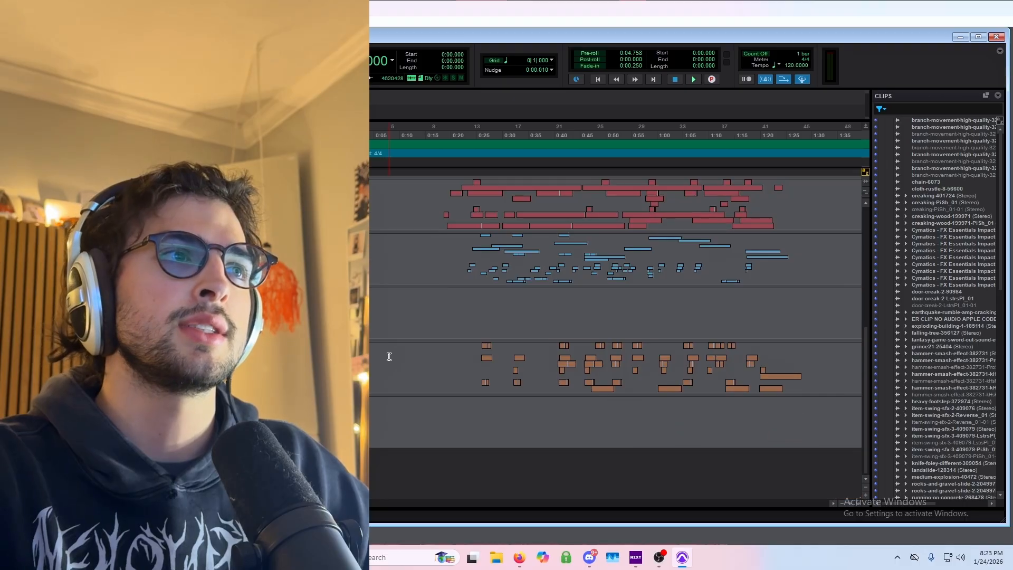
{"action": "scroll", "coordinate": [414, 346], "scroll_direction": "up", "scroll_amount": 5}
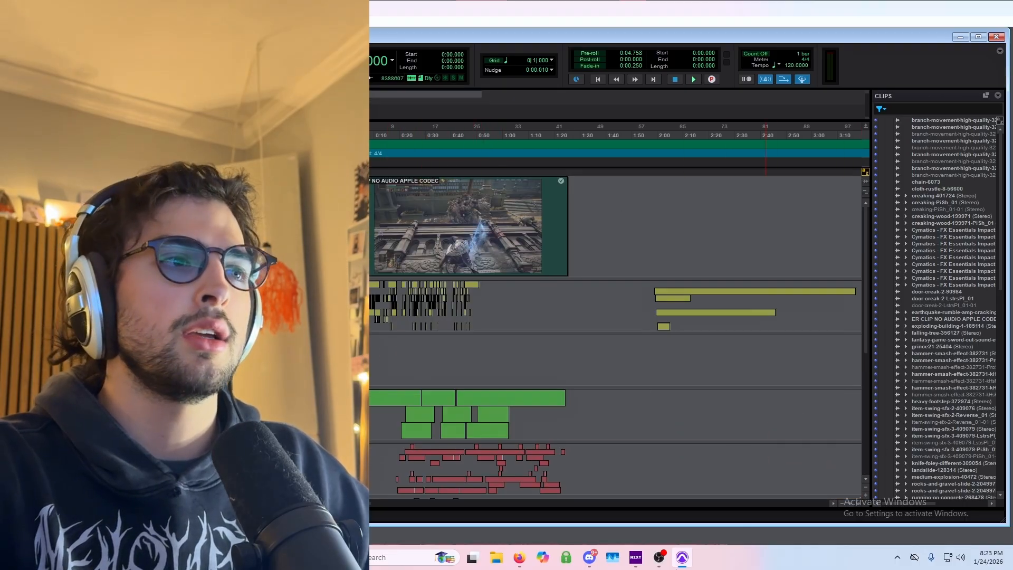
{"action": "left_click", "coordinate": [666, 567]}
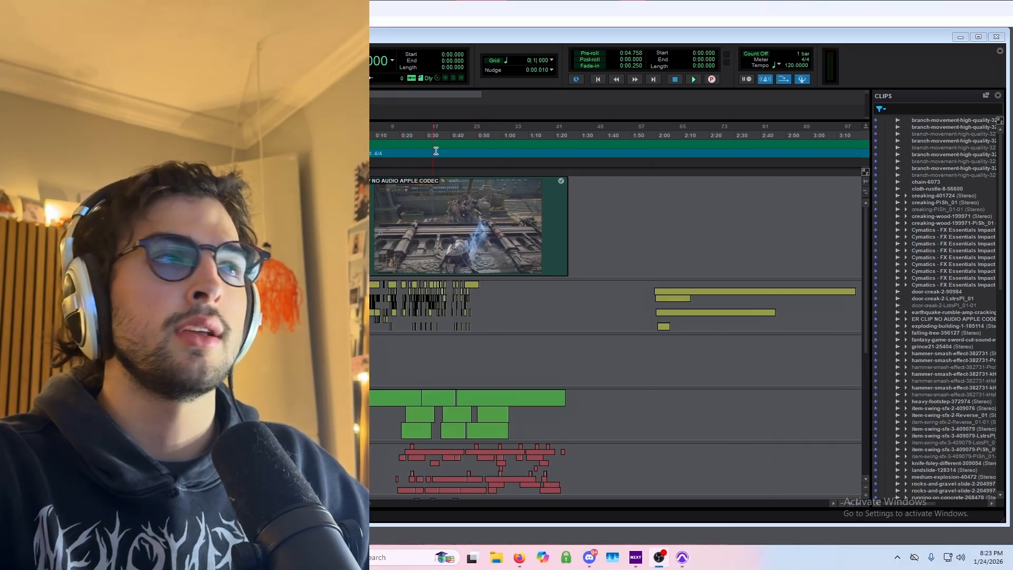
{"action": "left_click_drag", "start_coordinate": [3, 295], "coordinate": [280, 295]}
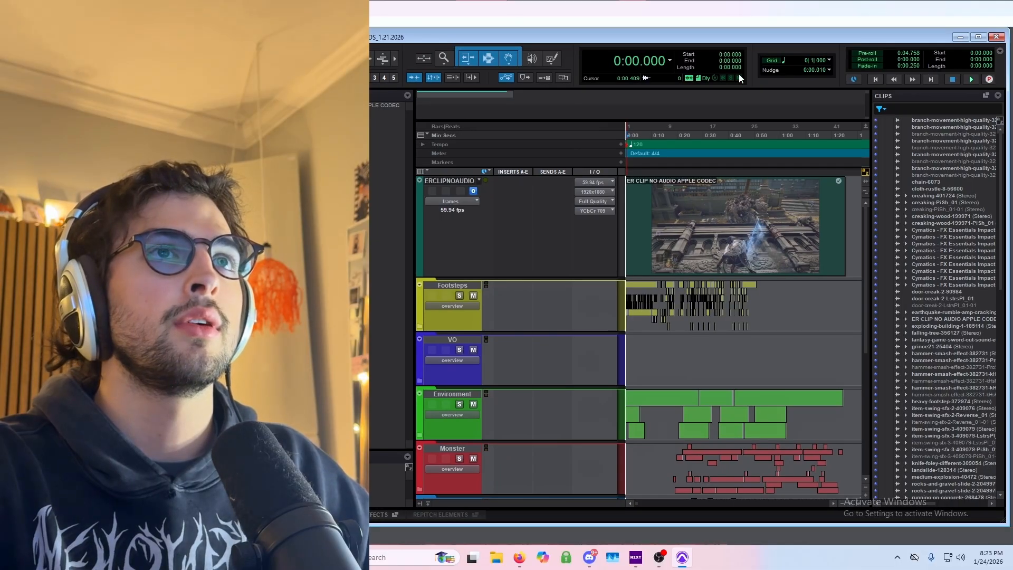
{"action": "scroll", "coordinate": [653, 358], "scroll_direction": "down", "scroll_amount": 3}
{"action": "scroll", "coordinate": [660, 357], "scroll_direction": "down", "scroll_amount": 2}
{"action": "scroll", "coordinate": [669, 355], "scroll_direction": "up", "scroll_amount": 6}
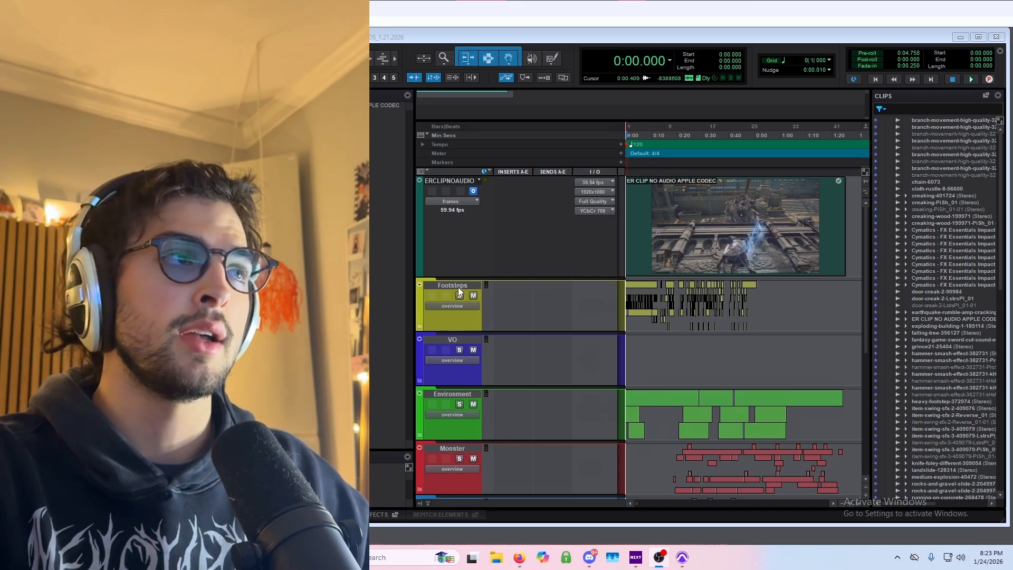
Step: Expand the Footsteps folder track and look through its tracks from the waving flag to LANDING_SFX
{"action": "scroll", "coordinate": [440, 257], "scroll_direction": "down", "scroll_amount": 2}
{"action": "left_click", "coordinate": [419, 226]}
{"action": "scroll", "coordinate": [686, 219], "scroll_direction": "down", "scroll_amount": 1}
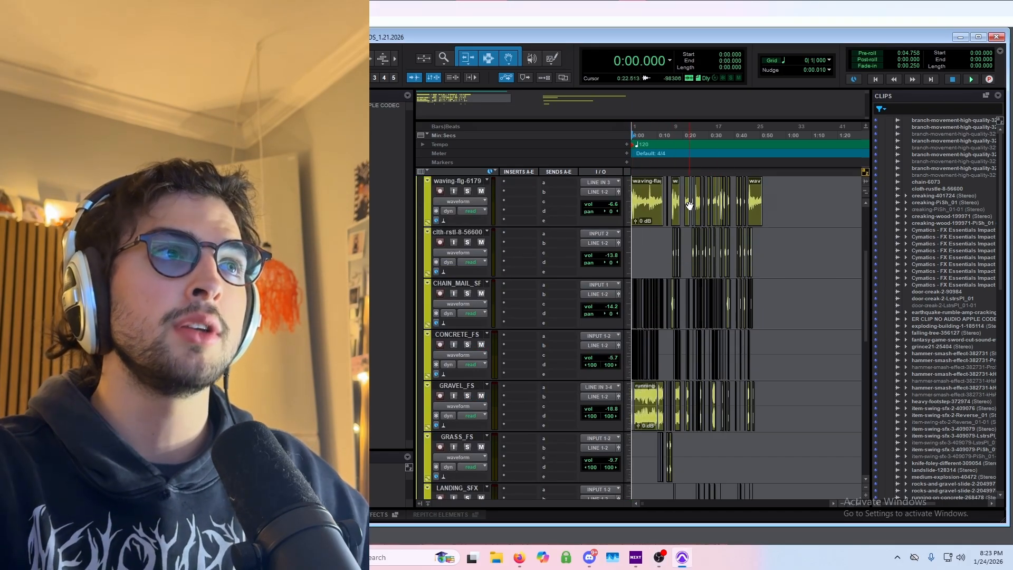
{"action": "scroll", "coordinate": [691, 221], "scroll_direction": "up", "scroll_amount": 3}
{"action": "scroll", "coordinate": [690, 281], "scroll_direction": "down", "scroll_amount": 3}
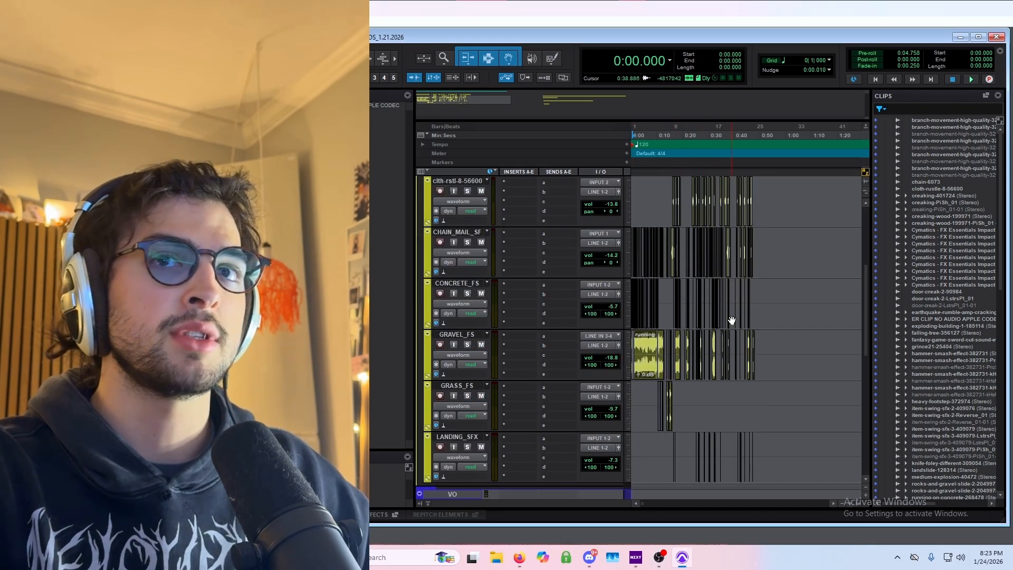
{"action": "scroll", "coordinate": [752, 369], "scroll_direction": "up", "scroll_amount": 1}
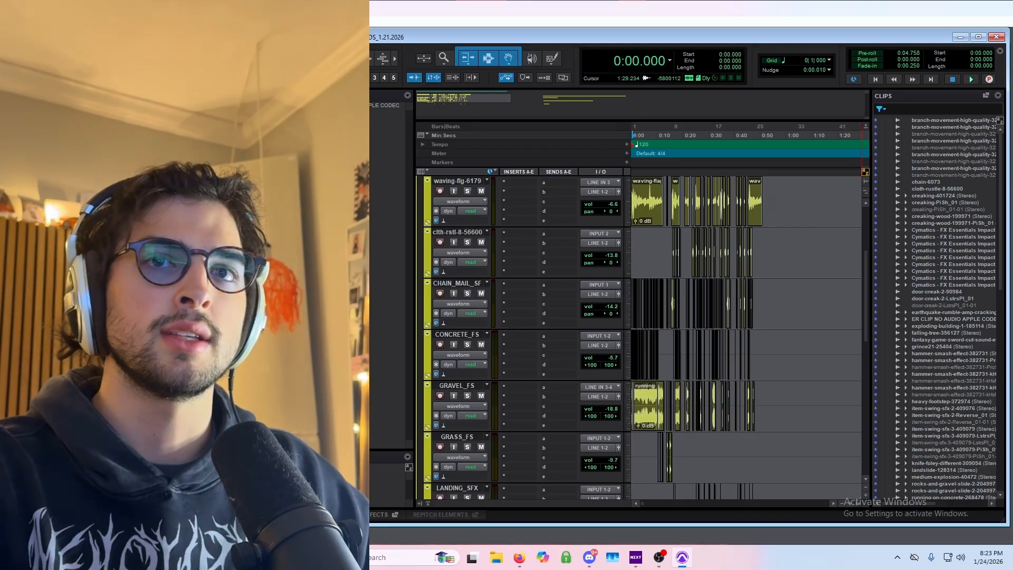
Step: Check the gameplay video window and examine the Footsteps clips around 0:07 on the waving-flag, chain mail, concrete and gravel tracks
{"action": "left_click_drag", "start_coordinate": [1012, 80], "coordinate": [765, 215]}
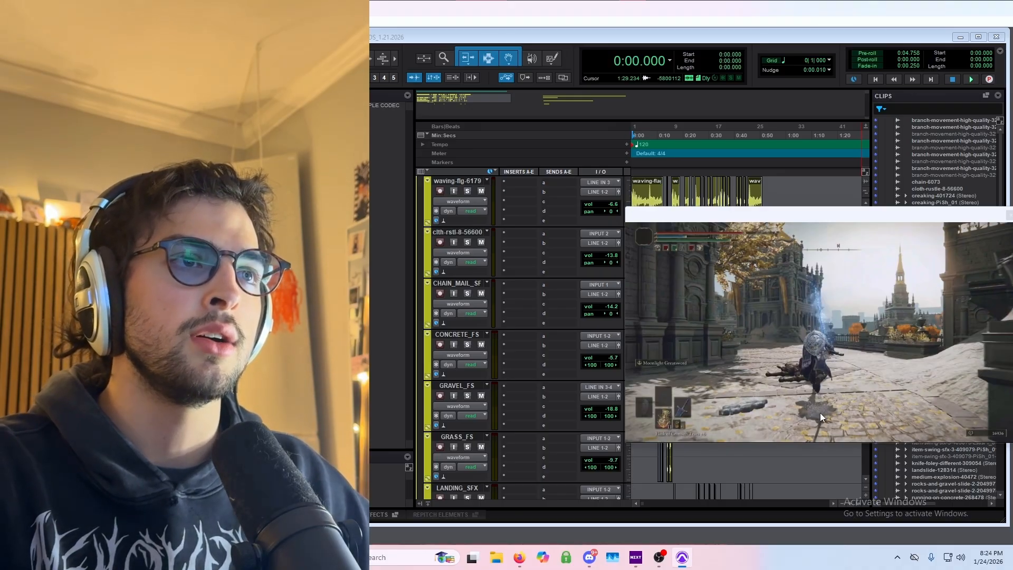
{"action": "left_click_drag", "start_coordinate": [685, 214], "coordinate": [1012, 213]}
{"action": "scroll", "coordinate": [670, 363], "scroll_direction": "up", "scroll_amount": 1}
{"action": "scroll", "coordinate": [671, 337], "scroll_direction": "down", "scroll_amount": 2}
{"action": "scroll", "coordinate": [671, 316], "scroll_direction": "up", "scroll_amount": 5}
{"action": "scroll", "coordinate": [677, 272], "scroll_direction": "down", "scroll_amount": 2}
{"action": "scroll", "coordinate": [684, 260], "scroll_direction": "up", "scroll_amount": 4}
{"action": "scroll", "coordinate": [696, 301], "scroll_direction": "down", "scroll_amount": 1}
{"action": "scroll", "coordinate": [706, 341], "scroll_direction": "right", "scroll_amount": 4}
{"action": "scroll", "coordinate": [703, 334], "scroll_direction": "left", "scroll_amount": 5}
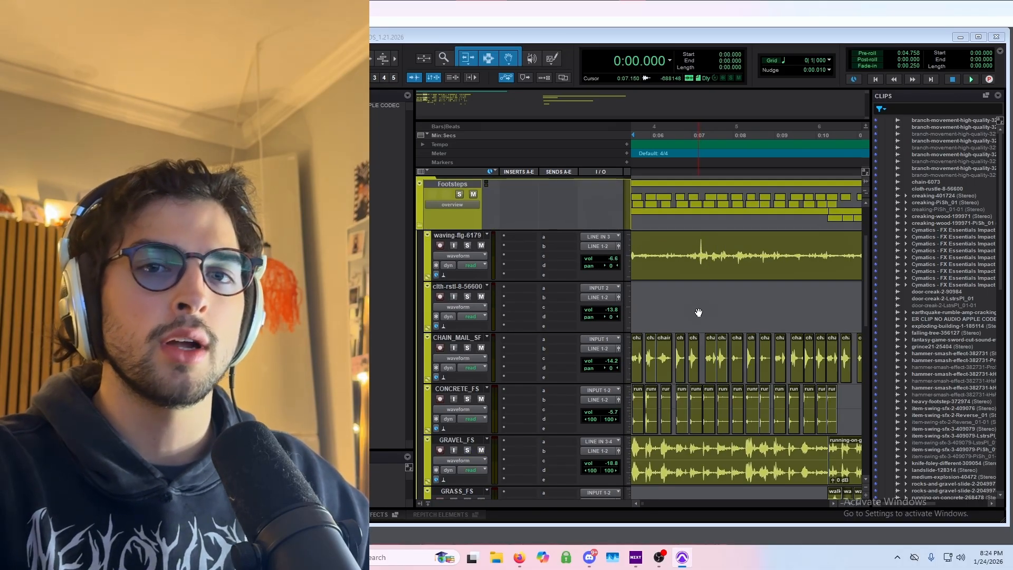
Step: Examine the Footsteps clips from the start of the timeline, from the waving-flag track down to LANDING_SFX
{"action": "scroll", "coordinate": [664, 274], "scroll_direction": "left", "scroll_amount": 6}
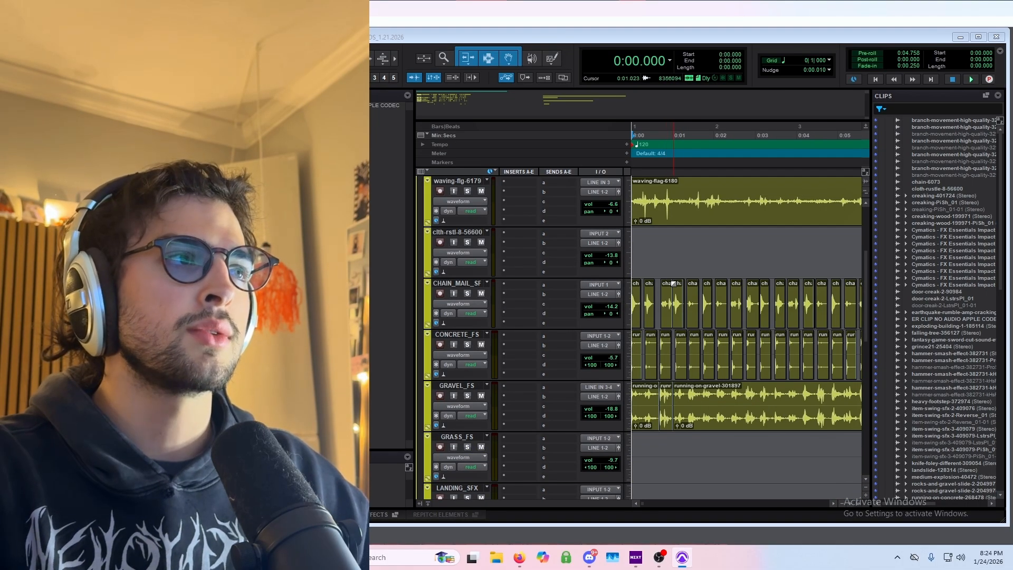
{"action": "scroll", "coordinate": [685, 277], "scroll_direction": "up", "scroll_amount": 1}
{"action": "scroll", "coordinate": [680, 285], "scroll_direction": "down", "scroll_amount": 1}
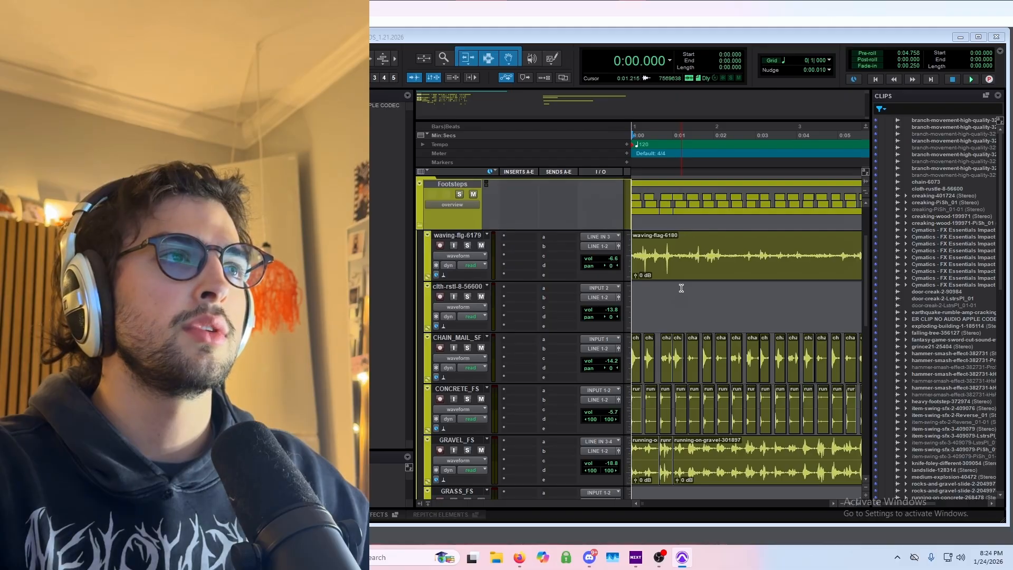
{"action": "scroll", "coordinate": [679, 289], "scroll_direction": "up", "scroll_amount": 1}
{"action": "scroll", "coordinate": [665, 357], "scroll_direction": "down", "scroll_amount": 1}
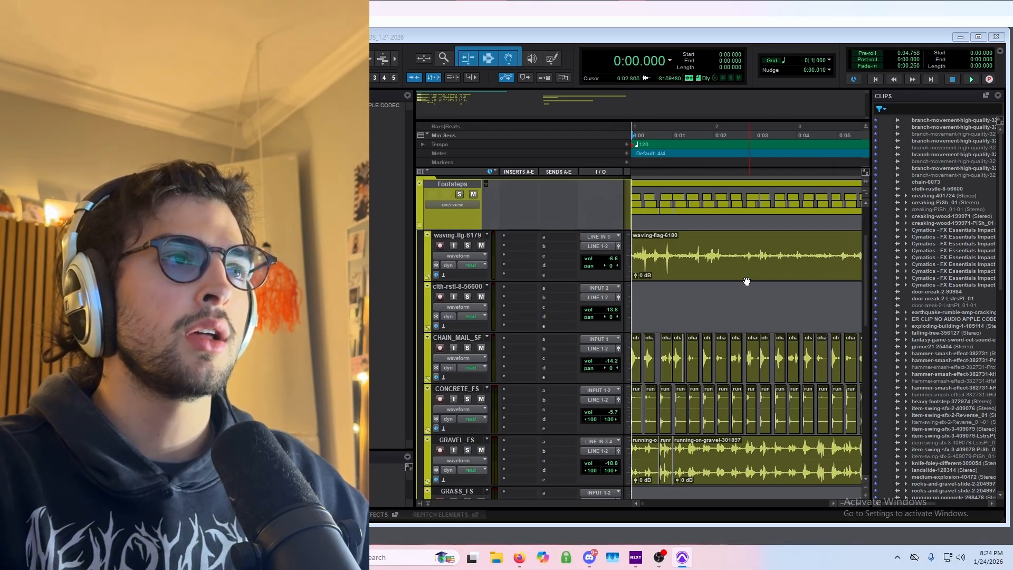
{"action": "scroll", "coordinate": [758, 281], "scroll_direction": "down", "scroll_amount": 1}
{"action": "scroll", "coordinate": [729, 310], "scroll_direction": "down", "scroll_amount": 1}
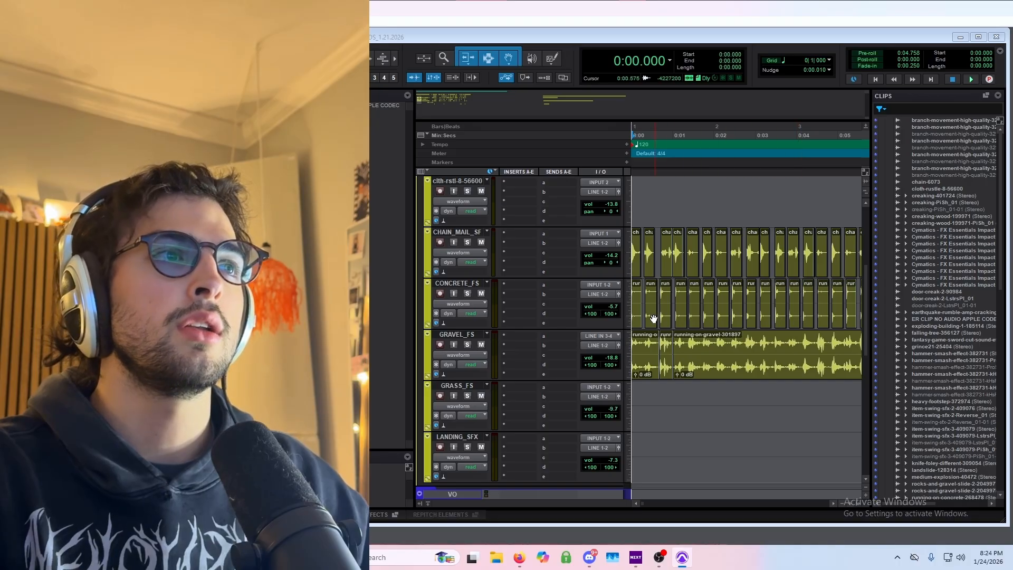
{"action": "scroll", "coordinate": [707, 362], "scroll_direction": "down", "scroll_amount": 2}
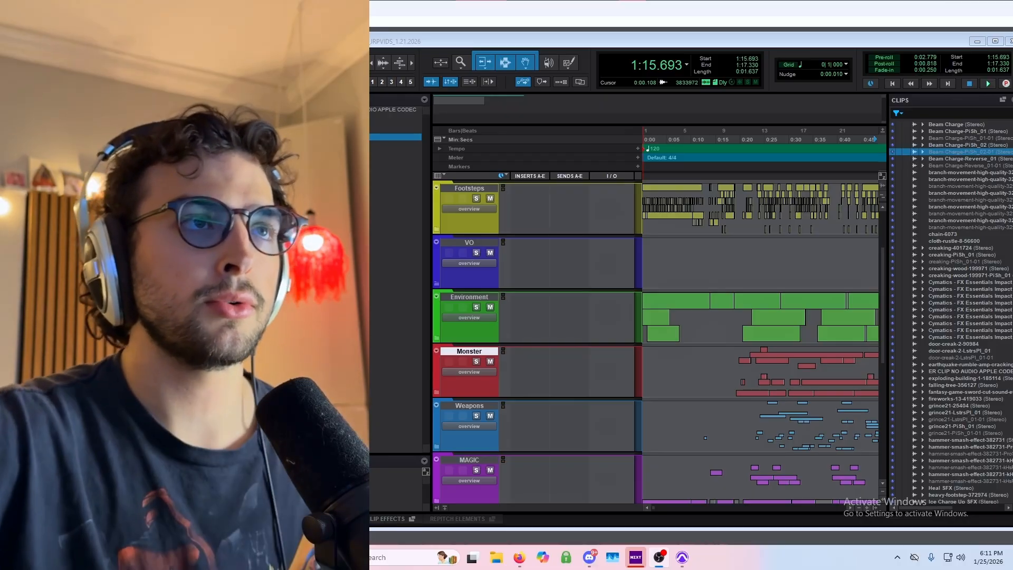
Step: Look over the video and folder tracks down to Destruction, and expand the Footsteps folder to view its tracks before collapsing it
{"action": "scroll", "coordinate": [719, 308], "scroll_direction": "up", "scroll_amount": 2}
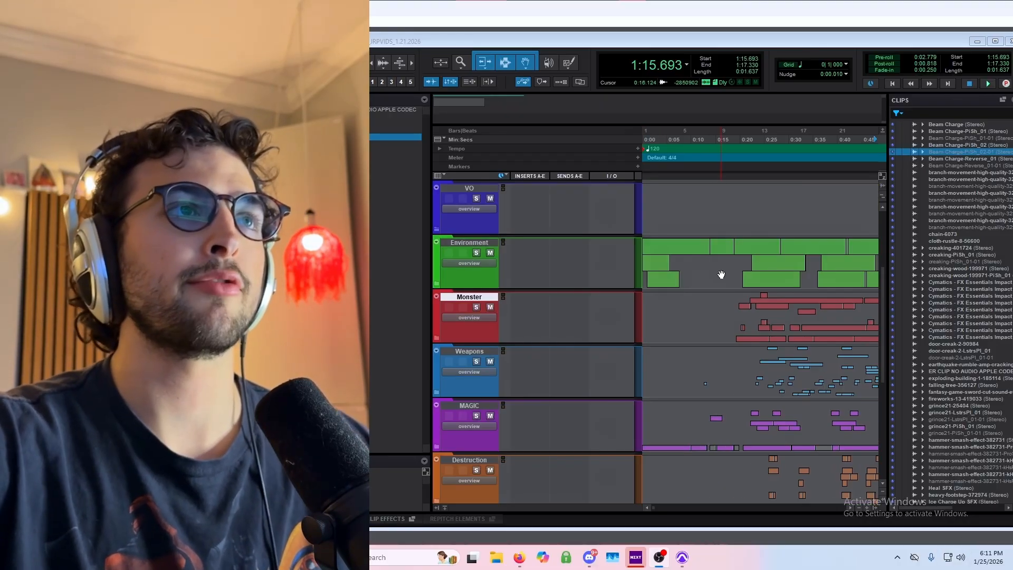
{"action": "scroll", "coordinate": [697, 233], "scroll_direction": "right", "scroll_amount": 6}
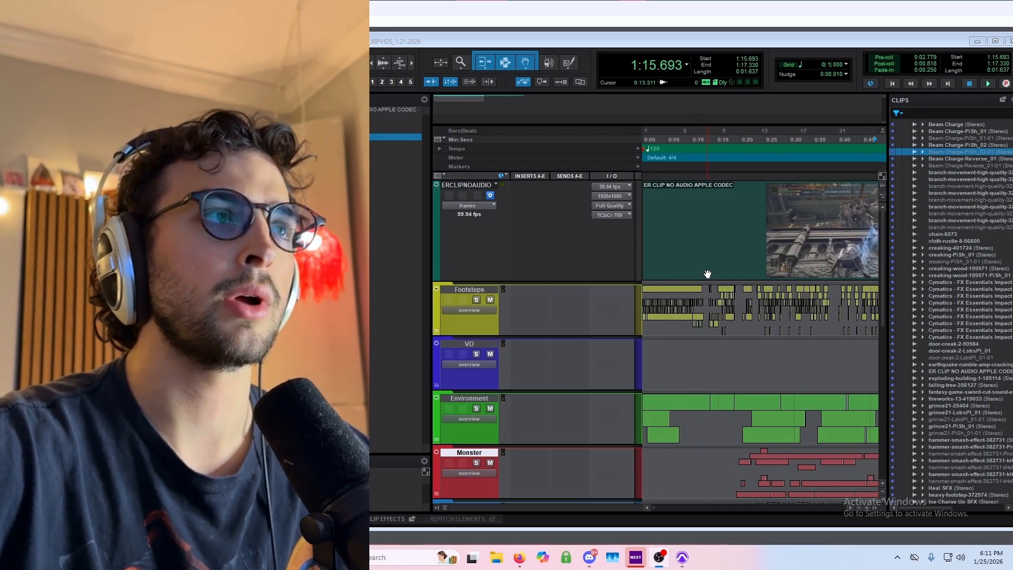
{"action": "left_click", "coordinate": [696, 280]}
{"action": "scroll", "coordinate": [696, 270], "scroll_direction": "left", "scroll_amount": 6}
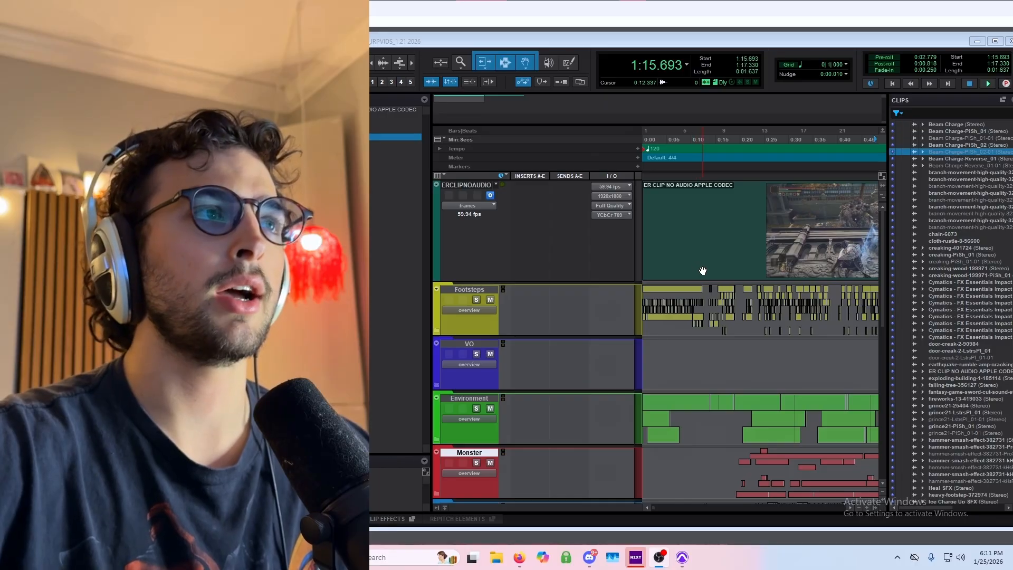
{"action": "left_click", "coordinate": [436, 328]}
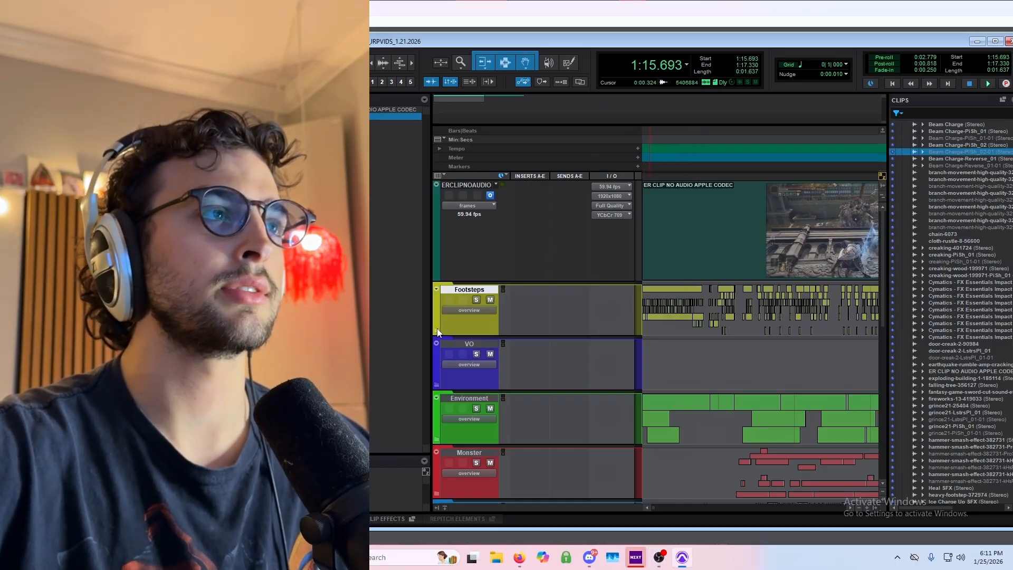
{"action": "scroll", "coordinate": [793, 316], "scroll_direction": "down", "scroll_amount": 7}
{"action": "scroll", "coordinate": [786, 323], "scroll_direction": "up", "scroll_amount": 7}
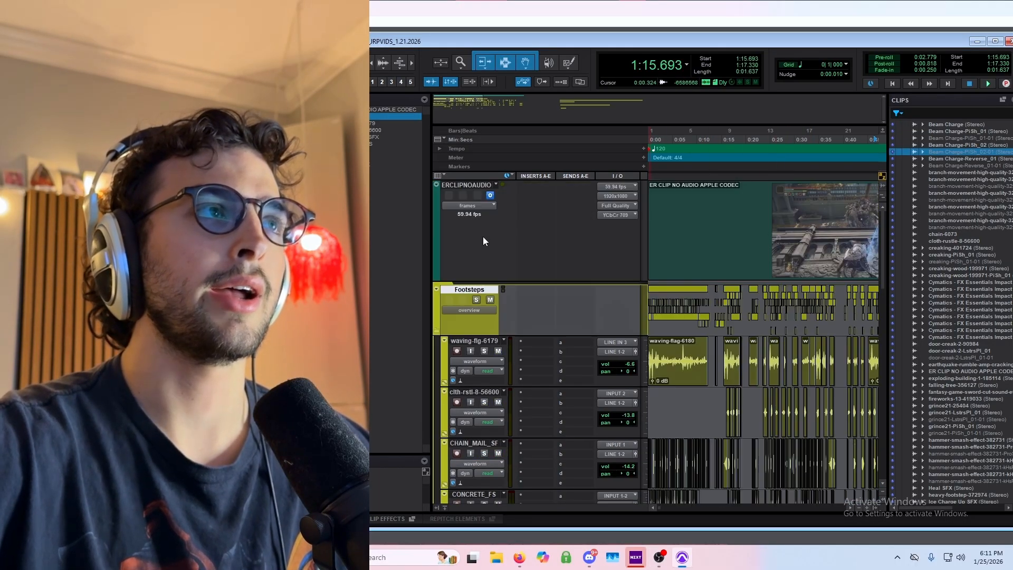
{"action": "left_click", "coordinate": [437, 330]}
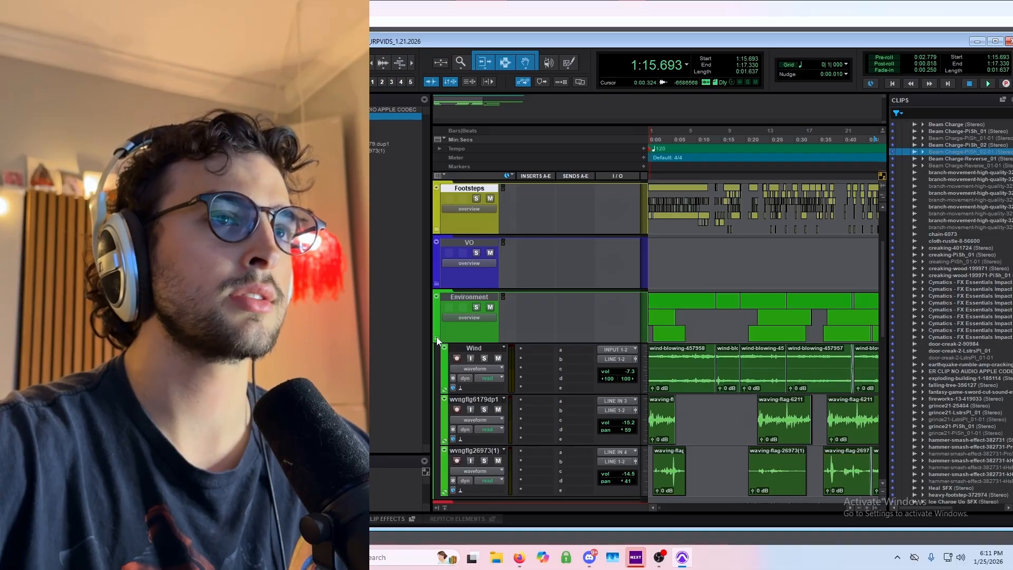
Step: Collapse the Environment folder, expand the Monster folder and look through its creaking, branch-movement, scratching, grince and door-creak tracks
{"action": "left_click", "coordinate": [435, 336]}
{"action": "left_click", "coordinate": [436, 393]}
{"action": "scroll", "coordinate": [728, 348], "scroll_direction": "down", "scroll_amount": 5}
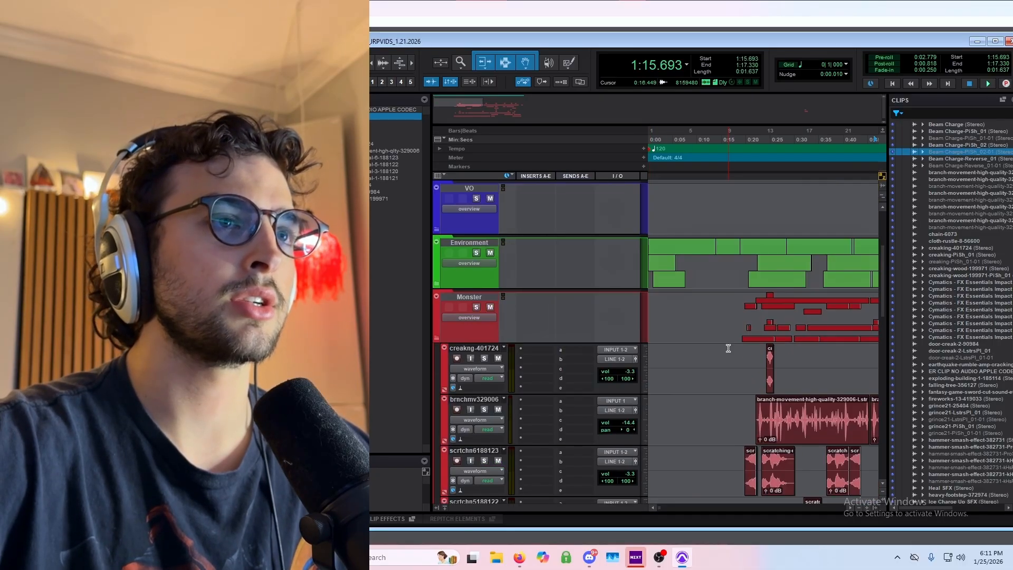
{"action": "scroll", "coordinate": [726, 341], "scroll_direction": "right", "scroll_amount": 8}
{"action": "scroll", "coordinate": [724, 339], "scroll_direction": "left", "scroll_amount": 6}
{"action": "scroll", "coordinate": [728, 332], "scroll_direction": "left", "scroll_amount": 3}
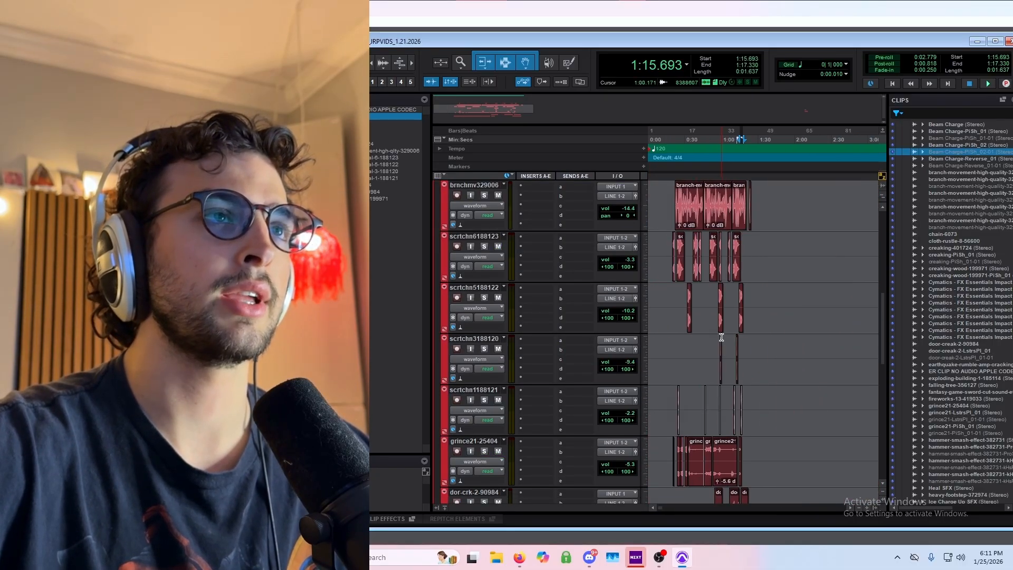
{"action": "scroll", "coordinate": [749, 311], "scroll_direction": "down", "scroll_amount": 5}
{"action": "scroll", "coordinate": [744, 286], "scroll_direction": "down", "scroll_amount": 2}
{"action": "scroll", "coordinate": [743, 285], "scroll_direction": "right", "scroll_amount": 3}
{"action": "scroll", "coordinate": [743, 286], "scroll_direction": "left", "scroll_amount": 1}
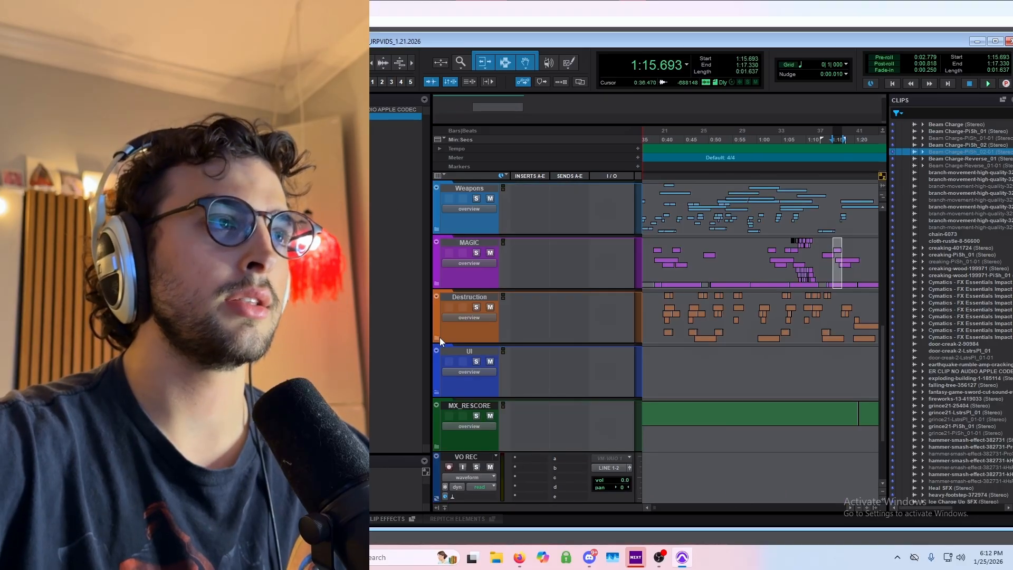
Step: Expand the Destruction folder track and look through its rocks, explosion and landslide tracks
{"action": "left_click", "coordinate": [438, 338]}
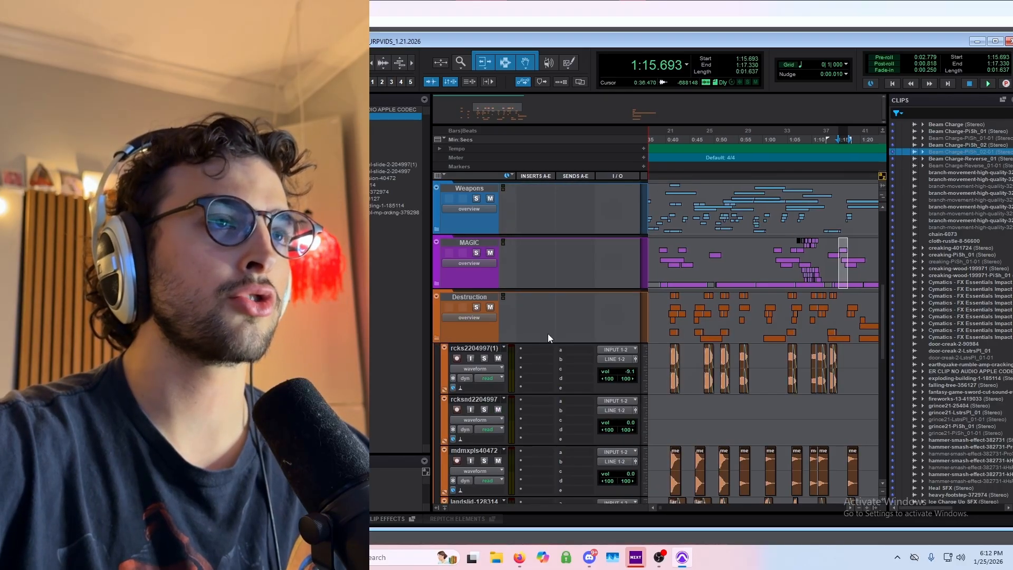
{"action": "scroll", "coordinate": [753, 328], "scroll_direction": "down", "scroll_amount": 6}
{"action": "scroll", "coordinate": [753, 328], "scroll_direction": "up", "scroll_amount": 4}
Step: Expand the MX_RESCORE folder, examine its MX_Battle and MX_ExploreThm tracks along the timeline, and collapse it again
{"action": "left_click", "coordinate": [437, 343]}
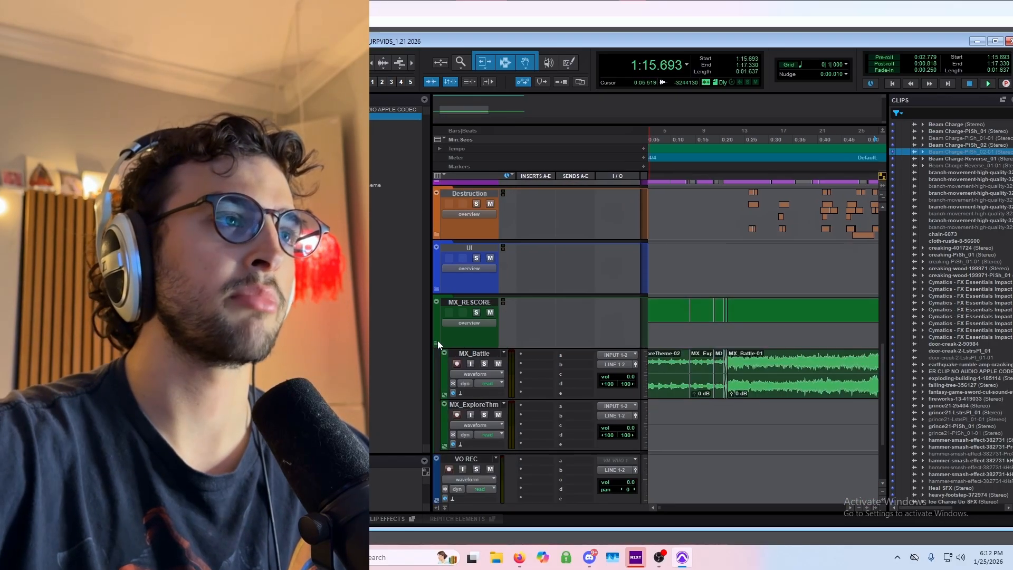
{"action": "scroll", "coordinate": [773, 307], "scroll_direction": "down", "scroll_amount": 2}
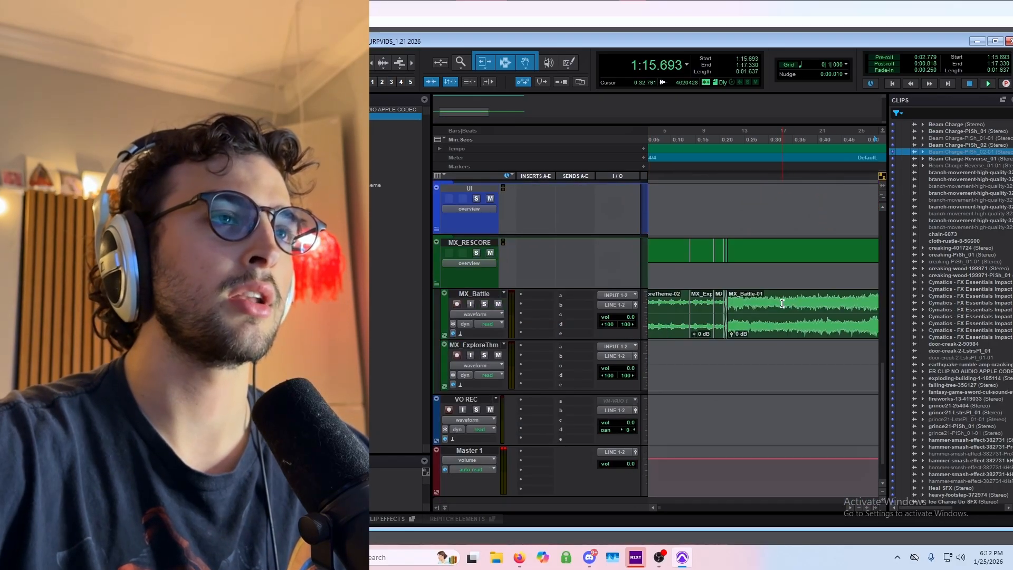
{"action": "scroll", "coordinate": [742, 316], "scroll_direction": "up", "scroll_amount": 2}
{"action": "scroll", "coordinate": [723, 343], "scroll_direction": "down", "scroll_amount": 2}
{"action": "scroll", "coordinate": [711, 346], "scroll_direction": "right", "scroll_amount": 2}
{"action": "scroll", "coordinate": [711, 347], "scroll_direction": "left", "scroll_amount": 4}
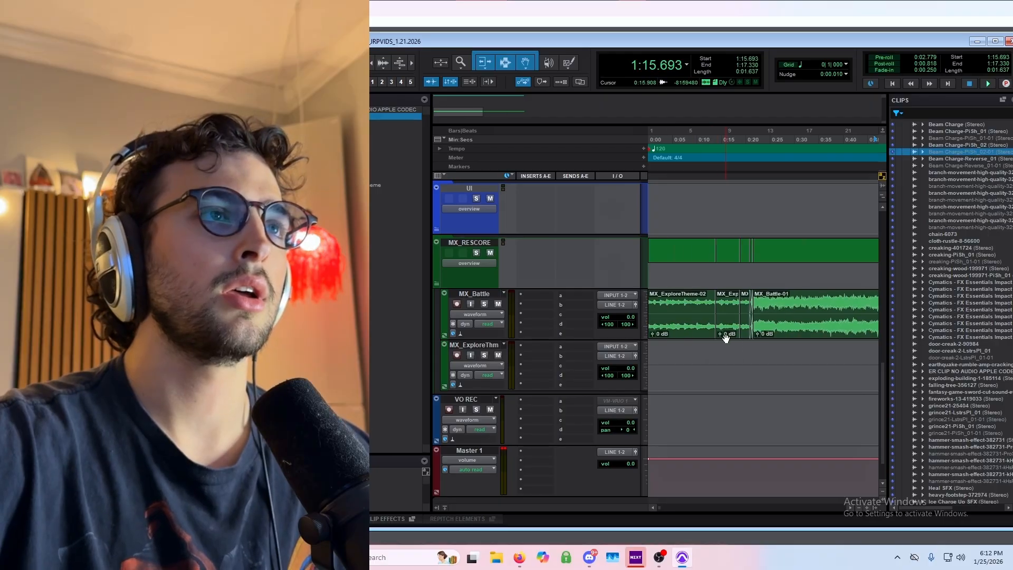
{"action": "left_click", "coordinate": [438, 282]}
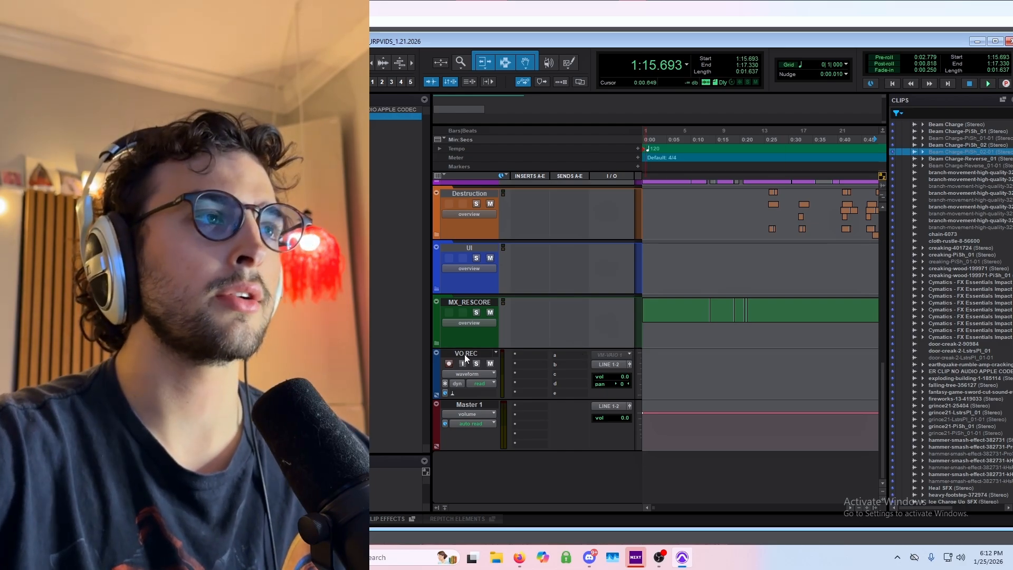
Step: Arrange the session window and the gameplay video window so the footage can be watched while recording on the VO REC track
{"action": "scroll", "coordinate": [622, 372], "scroll_direction": "up", "scroll_amount": 5}
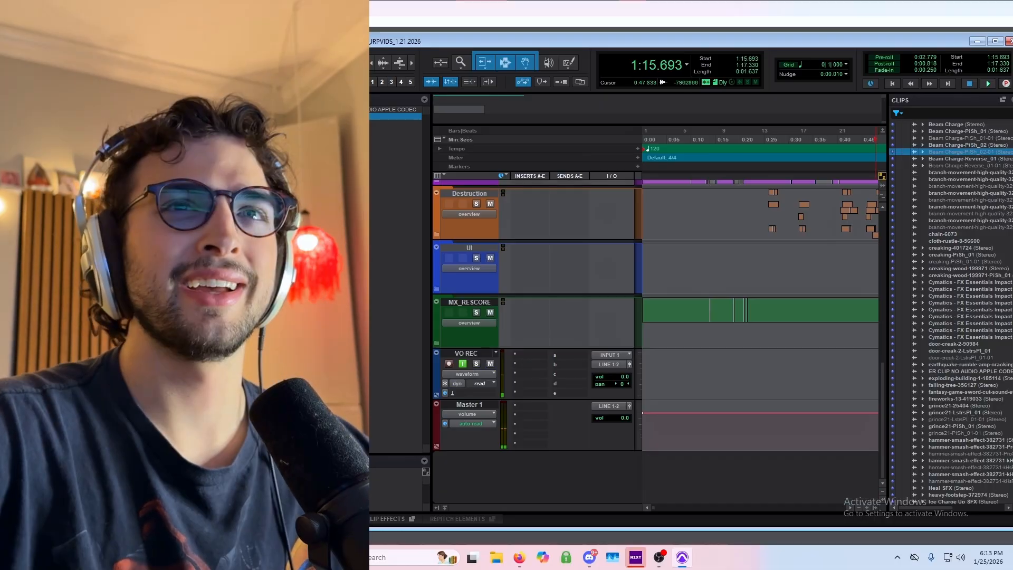
{"action": "left_click_drag", "start_coordinate": [928, 244], "coordinate": [715, 299]}
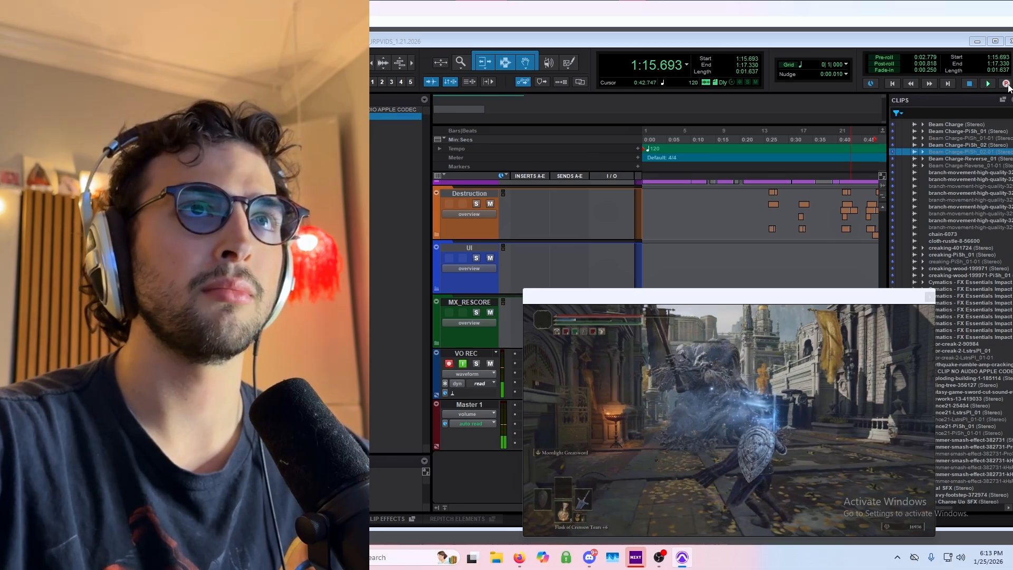
{"action": "left_click_drag", "start_coordinate": [934, 41], "coordinate": [919, 37]}
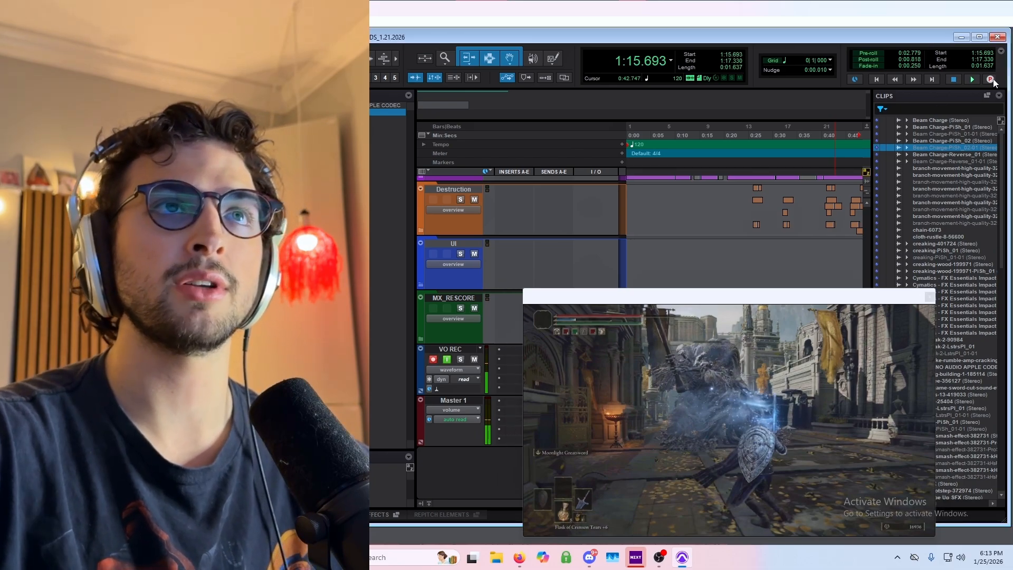
{"action": "left_click_drag", "start_coordinate": [679, 301], "coordinate": [703, 243]}
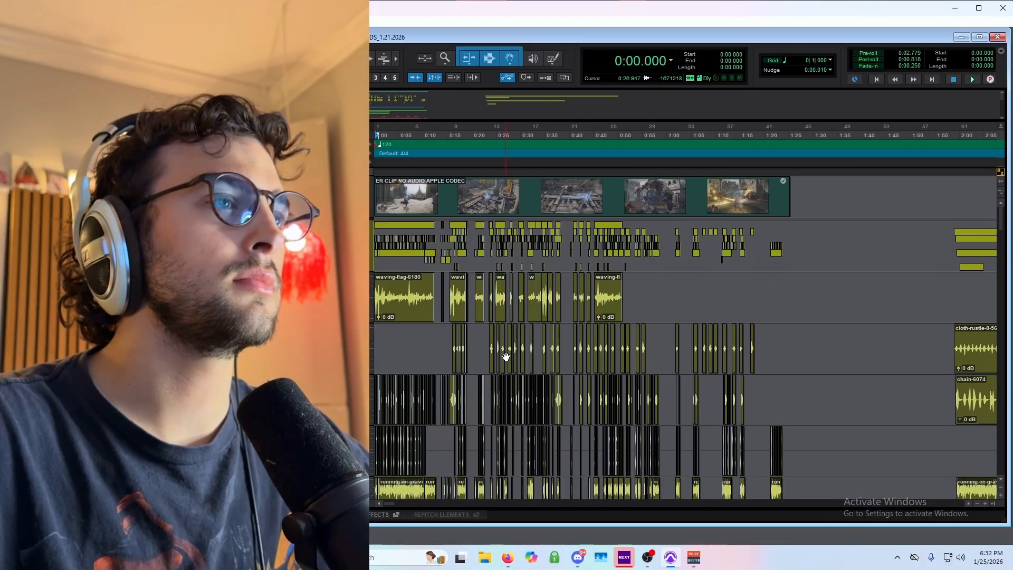
Step: Look through the Footsteps clips against the video along the timeline, from the waving-flag track down to the landing sounds
{"action": "scroll", "coordinate": [423, 285], "scroll_direction": "down", "scroll_amount": 10}
{"action": "scroll", "coordinate": [424, 286], "scroll_direction": "up", "scroll_amount": 6}
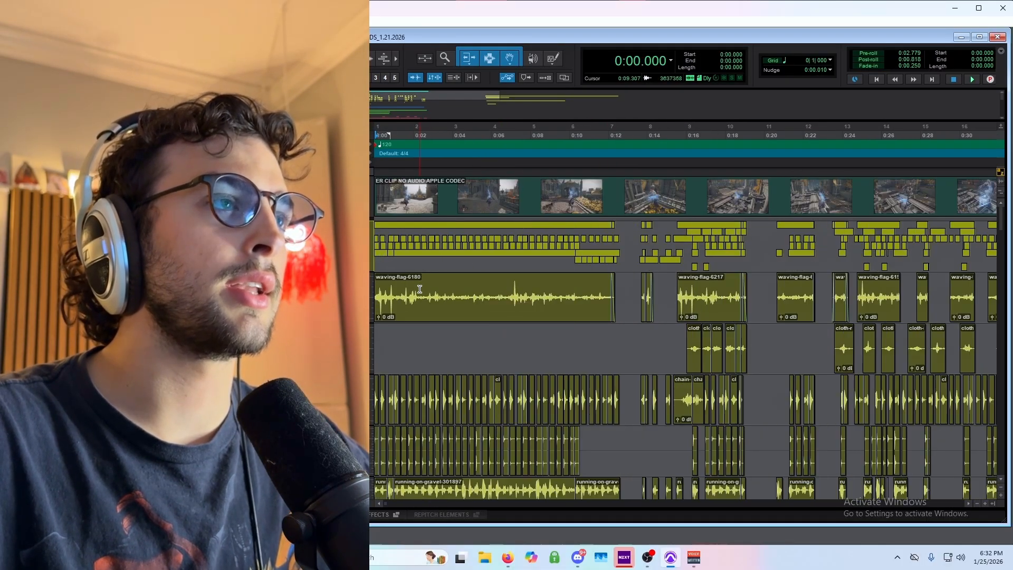
{"action": "scroll", "coordinate": [615, 319], "scroll_direction": "down", "scroll_amount": 2}
{"action": "scroll", "coordinate": [615, 319], "scroll_direction": "right", "scroll_amount": 8}
{"action": "scroll", "coordinate": [742, 318], "scroll_direction": "down", "scroll_amount": 1}
{"action": "scroll", "coordinate": [743, 318], "scroll_direction": "down", "scroll_amount": 4}
{"action": "scroll", "coordinate": [737, 331], "scroll_direction": "up", "scroll_amount": 1}
{"action": "scroll", "coordinate": [751, 319], "scroll_direction": "right", "scroll_amount": 5}
{"action": "scroll", "coordinate": [750, 319], "scroll_direction": "left", "scroll_amount": 3}
{"action": "scroll", "coordinate": [739, 274], "scroll_direction": "up", "scroll_amount": 3}
{"action": "scroll", "coordinate": [597, 271], "scroll_direction": "down", "scroll_amount": 7}
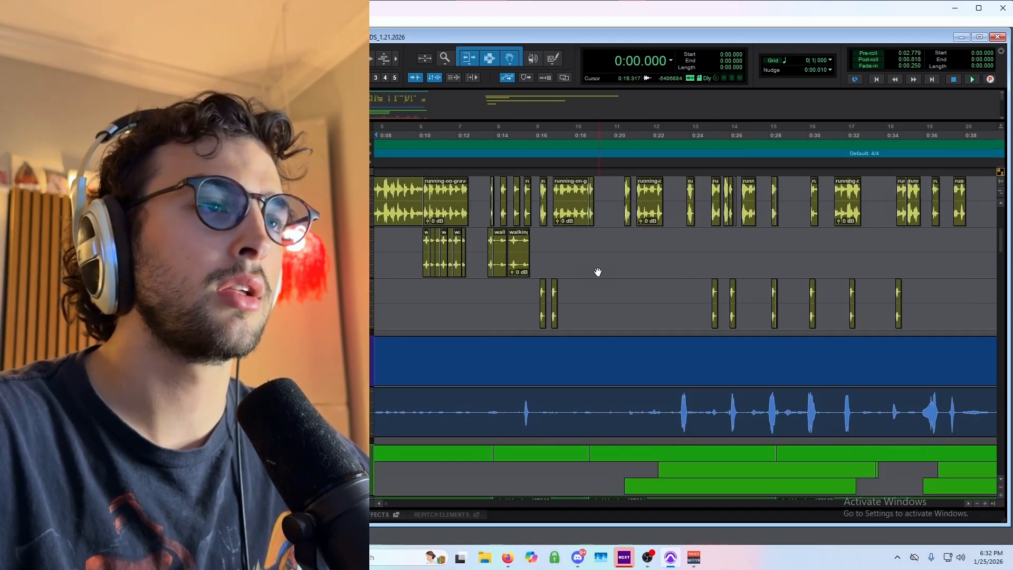
Step: Examine the recorded VO clip, the Environment wind and waving-flag clips, and the first Monster tracks across the full timeline
{"action": "scroll", "coordinate": [597, 271], "scroll_direction": "down", "scroll_amount": 2}
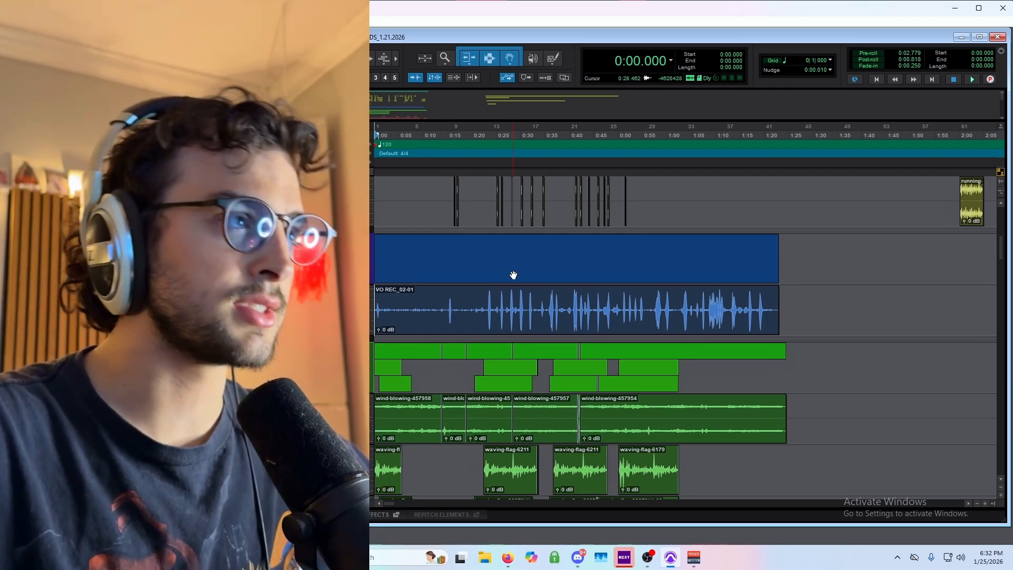
{"action": "scroll", "coordinate": [462, 344], "scroll_direction": "down", "scroll_amount": 3}
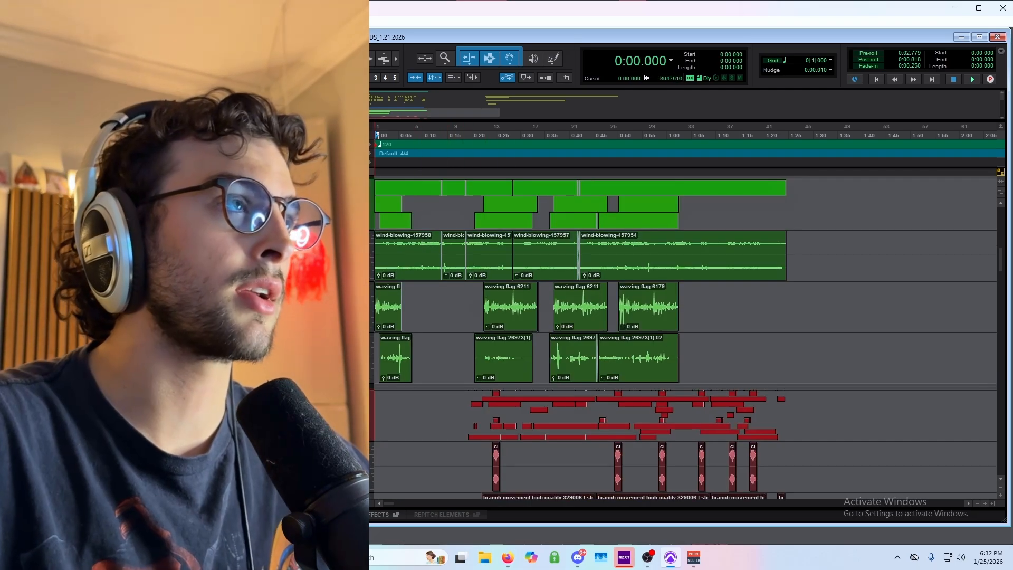
{"action": "scroll", "coordinate": [473, 260], "scroll_direction": "down", "scroll_amount": 1}
{"action": "scroll", "coordinate": [473, 259], "scroll_direction": "up", "scroll_amount": 3}
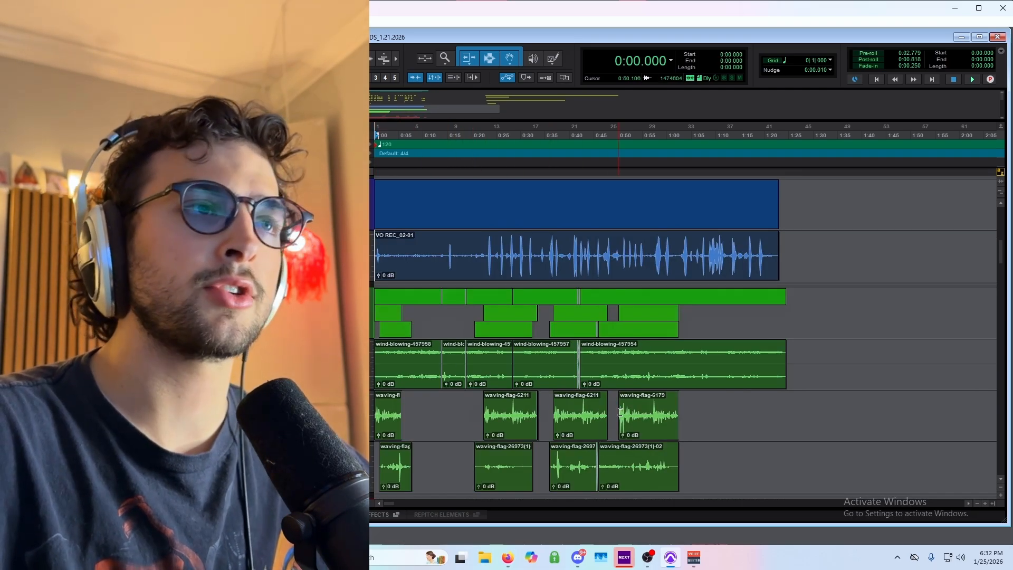
{"action": "scroll", "coordinate": [577, 440], "scroll_direction": "down", "scroll_amount": 2}
{"action": "scroll", "coordinate": [405, 264], "scroll_direction": "down", "scroll_amount": 2}
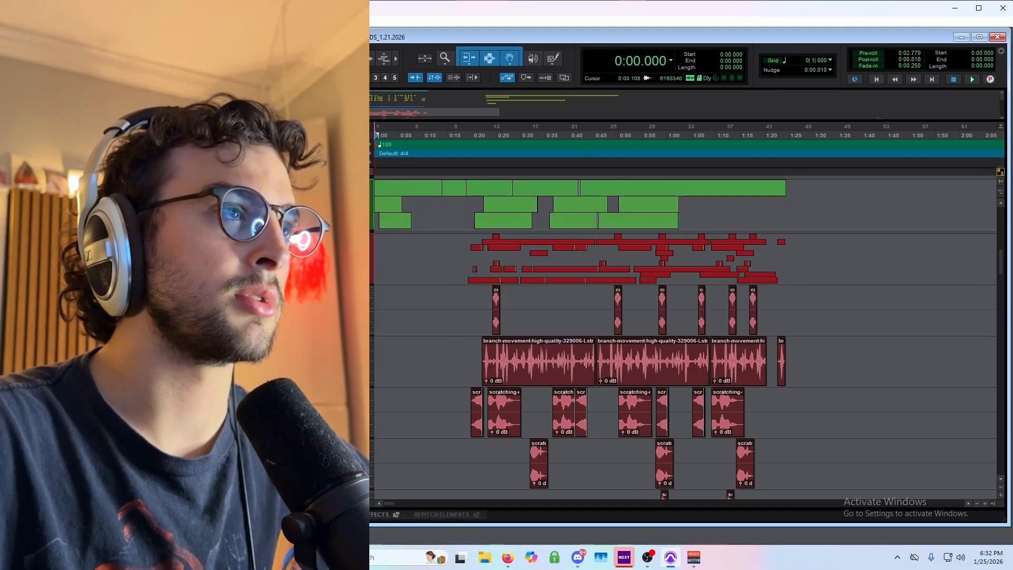
{"action": "scroll", "coordinate": [404, 264], "scroll_direction": "up", "scroll_amount": 2}
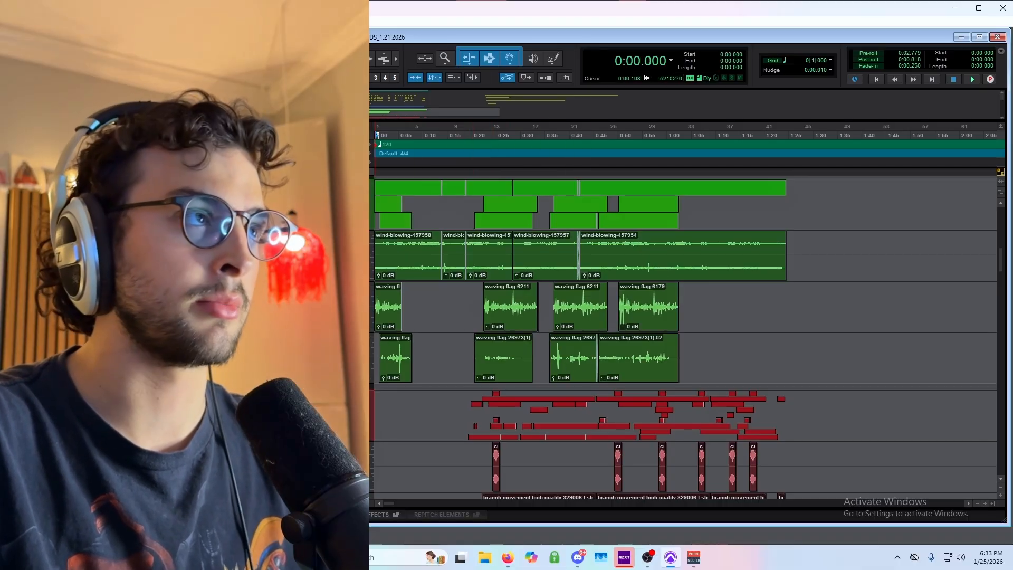
Step: Look through the Monster scratching, grince, door-creak and creaking-wood clips and select the grince21-25414 clip
{"action": "scroll", "coordinate": [470, 335], "scroll_direction": "down", "scroll_amount": 4}
{"action": "scroll", "coordinate": [468, 242], "scroll_direction": "down", "scroll_amount": 2}
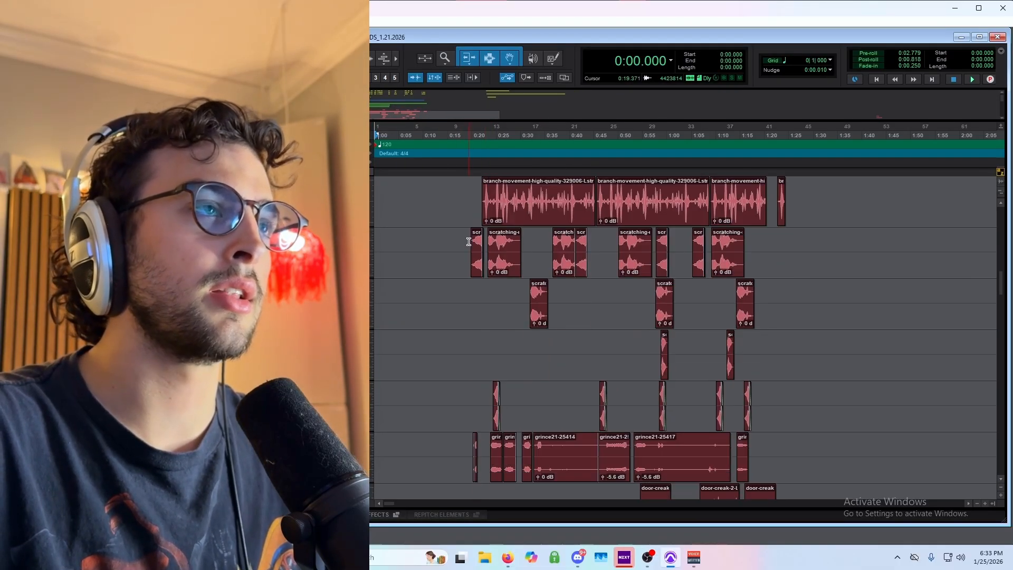
{"action": "scroll", "coordinate": [486, 246], "scroll_direction": "up", "scroll_amount": 1}
{"action": "scroll", "coordinate": [486, 261], "scroll_direction": "down", "scroll_amount": 4}
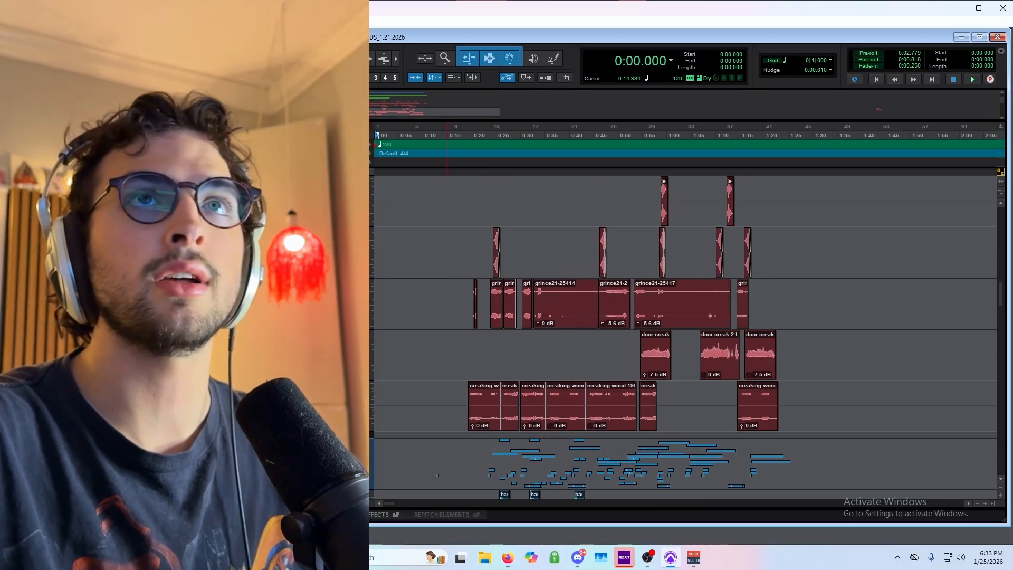
{"action": "left_click", "coordinate": [562, 310]}
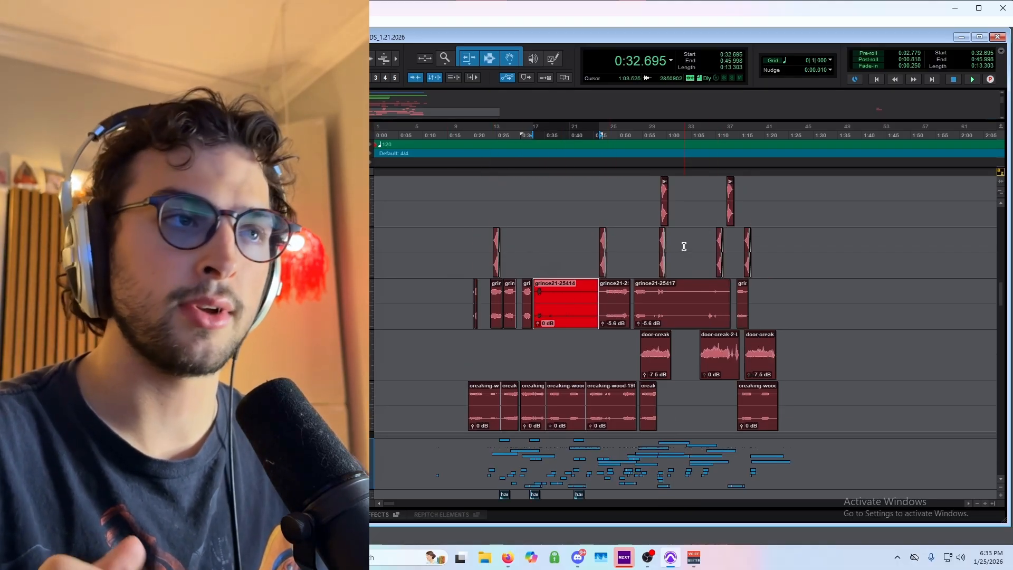
{"action": "scroll", "coordinate": [696, 244], "scroll_direction": "down", "scroll_amount": 1}
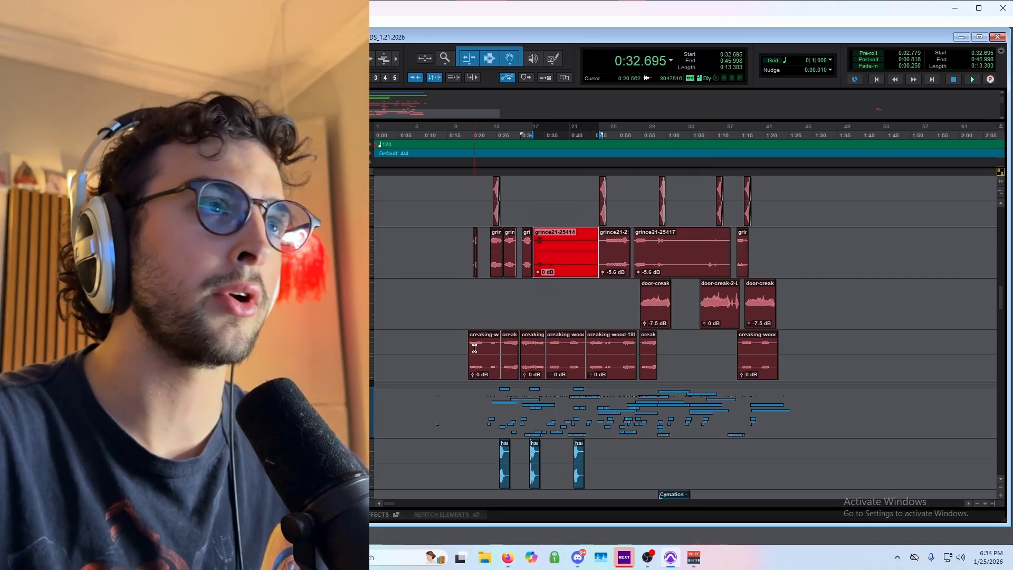
{"action": "scroll", "coordinate": [511, 294], "scroll_direction": "down", "scroll_amount": 2}
{"action": "scroll", "coordinate": [543, 317], "scroll_direction": "up", "scroll_amount": 4}
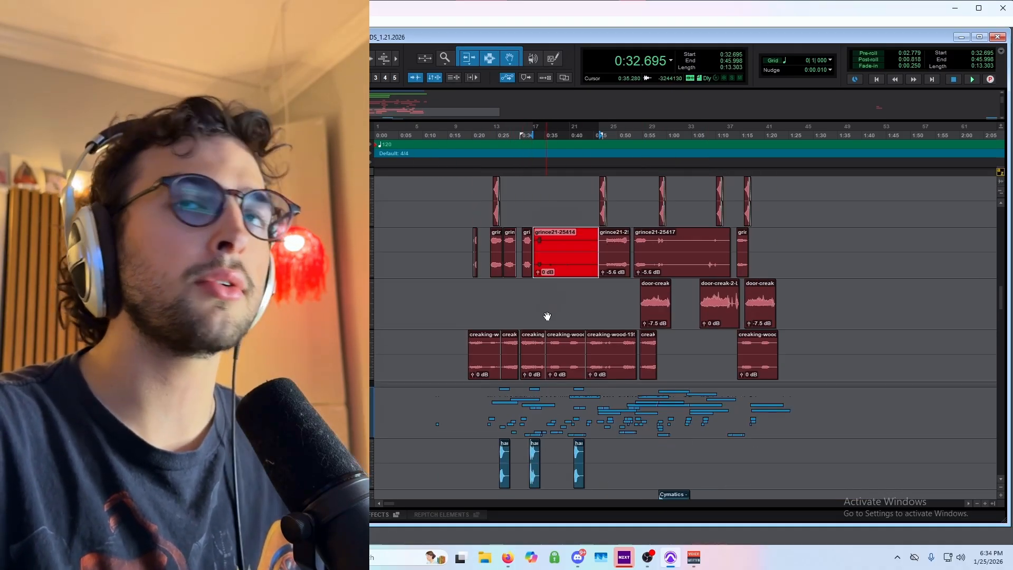
Step: Look through the Monster grince, door-creak and creaking-wood clips again, down to the overview of the blue track group
{"action": "scroll", "coordinate": [582, 325], "scroll_direction": "down", "scroll_amount": 1}
{"action": "scroll", "coordinate": [583, 325], "scroll_direction": "down", "scroll_amount": 1}
{"action": "scroll", "coordinate": [590, 330], "scroll_direction": "up", "scroll_amount": 2}
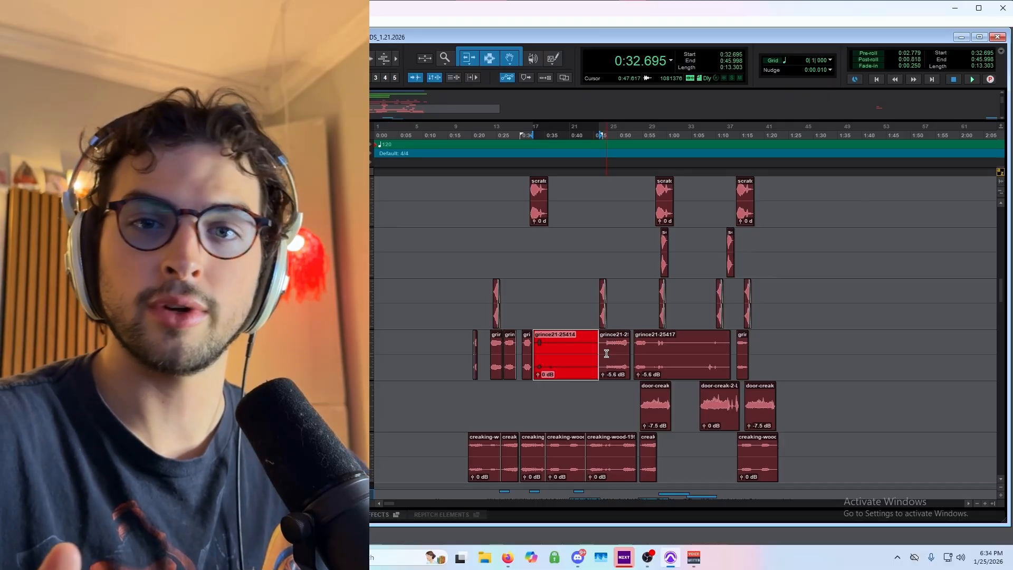
{"action": "scroll", "coordinate": [673, 402], "scroll_direction": "down", "scroll_amount": 7}
{"action": "scroll", "coordinate": [703, 396], "scroll_direction": "up", "scroll_amount": 4}
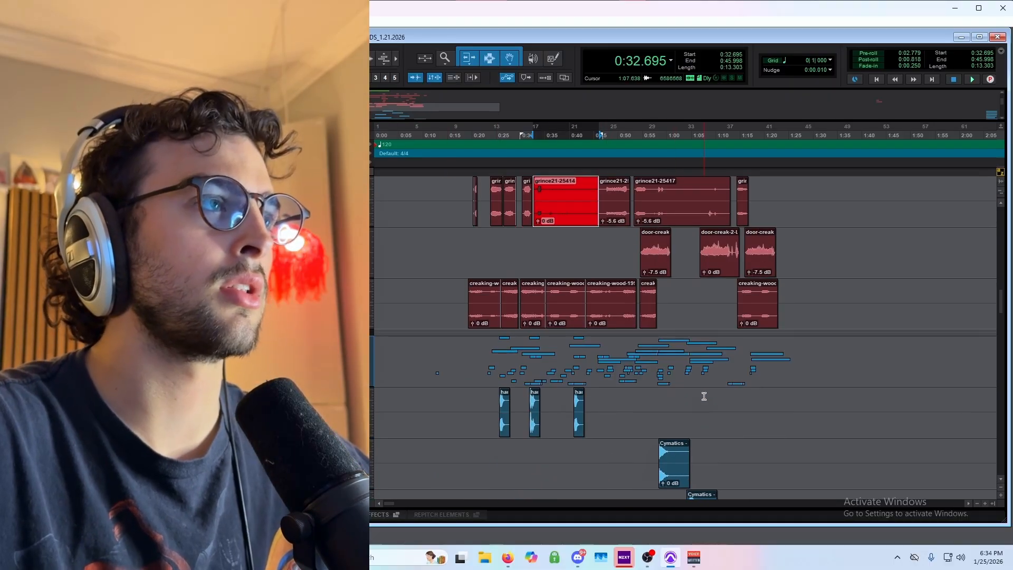
Step: Examine the blue tracks, from the layered Cymatics and Cymatics - FX clips down to the rows of short hits
{"action": "scroll", "coordinate": [680, 401], "scroll_direction": "down", "scroll_amount": 5}
{"action": "scroll", "coordinate": [587, 293], "scroll_direction": "down", "scroll_amount": 2}
{"action": "scroll", "coordinate": [686, 338], "scroll_direction": "up", "scroll_amount": 1}
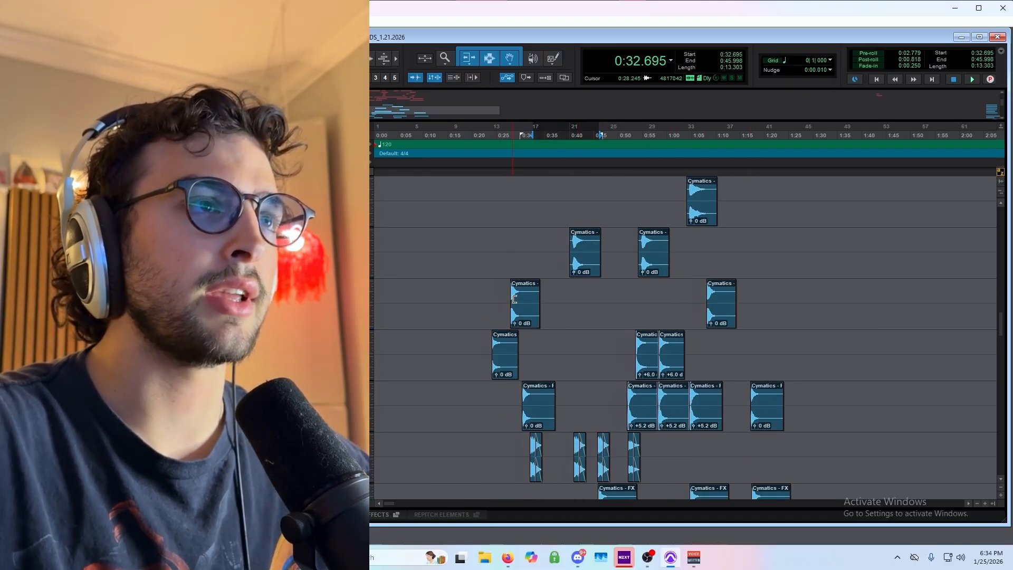
{"action": "scroll", "coordinate": [649, 330], "scroll_direction": "down", "scroll_amount": 3}
{"action": "scroll", "coordinate": [731, 324], "scroll_direction": "down", "scroll_amount": 3}
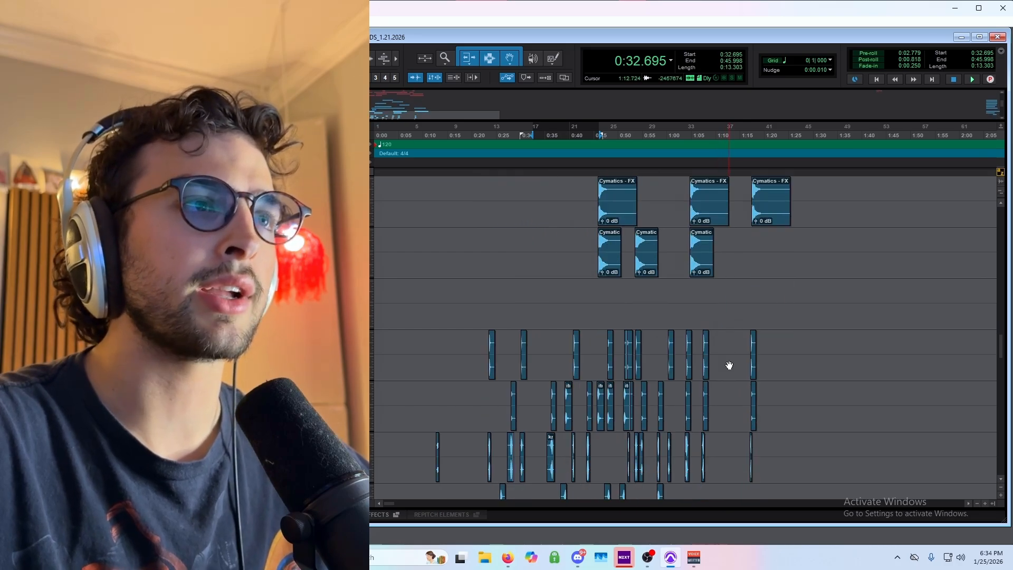
{"action": "scroll", "coordinate": [686, 306], "scroll_direction": "down", "scroll_amount": 3}
{"action": "scroll", "coordinate": [701, 343], "scroll_direction": "up", "scroll_amount": 6}
{"action": "scroll", "coordinate": [719, 383], "scroll_direction": "down", "scroll_amount": 6}
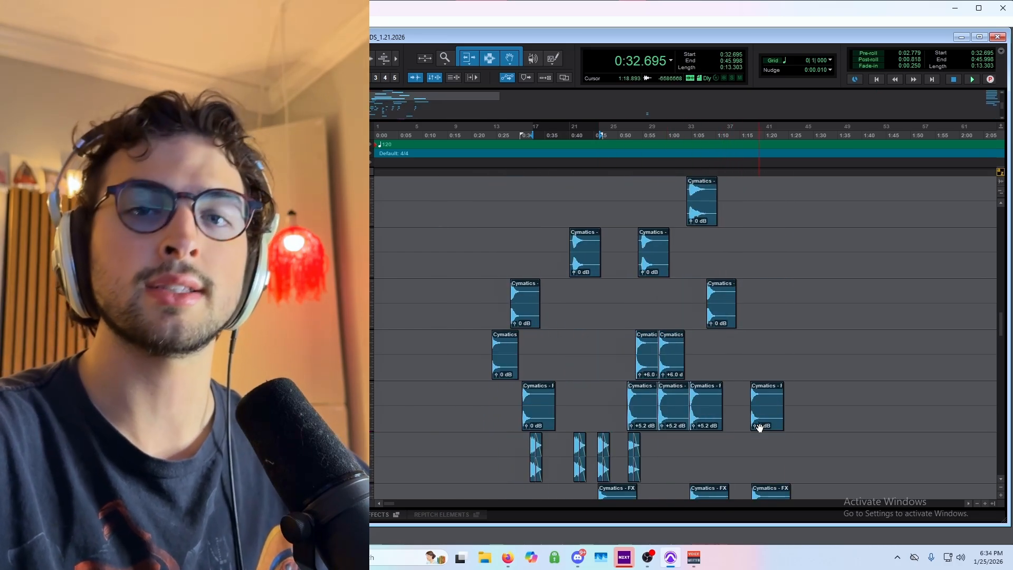
Step: Look through the purple magic tracks, from the short clustered clips through the Ice Charge layers to the Sword Glow SFX track
{"action": "scroll", "coordinate": [615, 314], "scroll_direction": "down", "scroll_amount": 2}
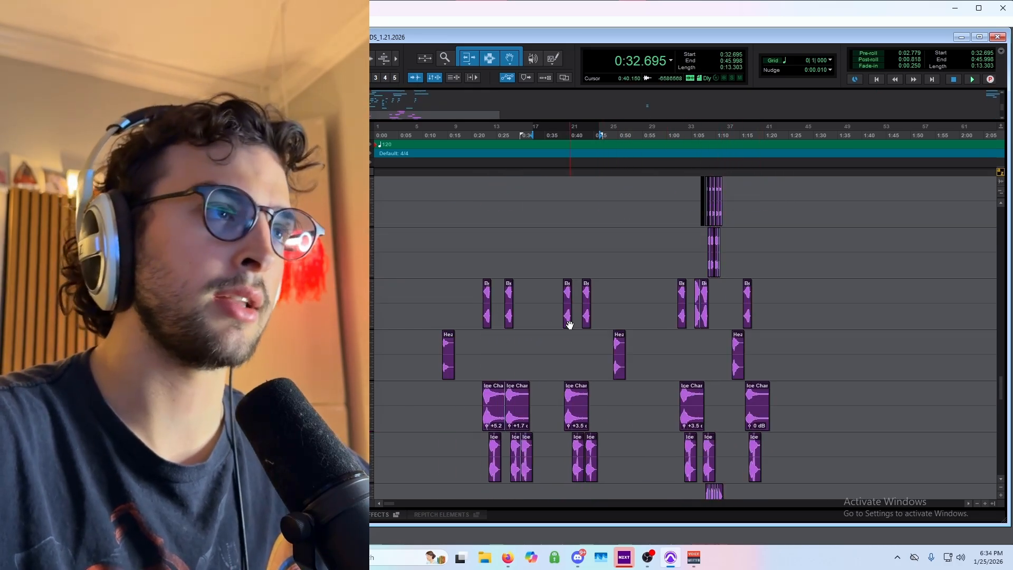
{"action": "scroll", "coordinate": [580, 306], "scroll_direction": "up", "scroll_amount": 4}
{"action": "scroll", "coordinate": [445, 282], "scroll_direction": "down", "scroll_amount": 4}
{"action": "scroll", "coordinate": [676, 210], "scroll_direction": "down", "scroll_amount": 2}
{"action": "scroll", "coordinate": [784, 283], "scroll_direction": "up", "scroll_amount": 4}
{"action": "scroll", "coordinate": [459, 271], "scroll_direction": "down", "scroll_amount": 2}
{"action": "scroll", "coordinate": [574, 284], "scroll_direction": "down", "scroll_amount": 2}
{"action": "scroll", "coordinate": [552, 245], "scroll_direction": "down", "scroll_amount": 3}
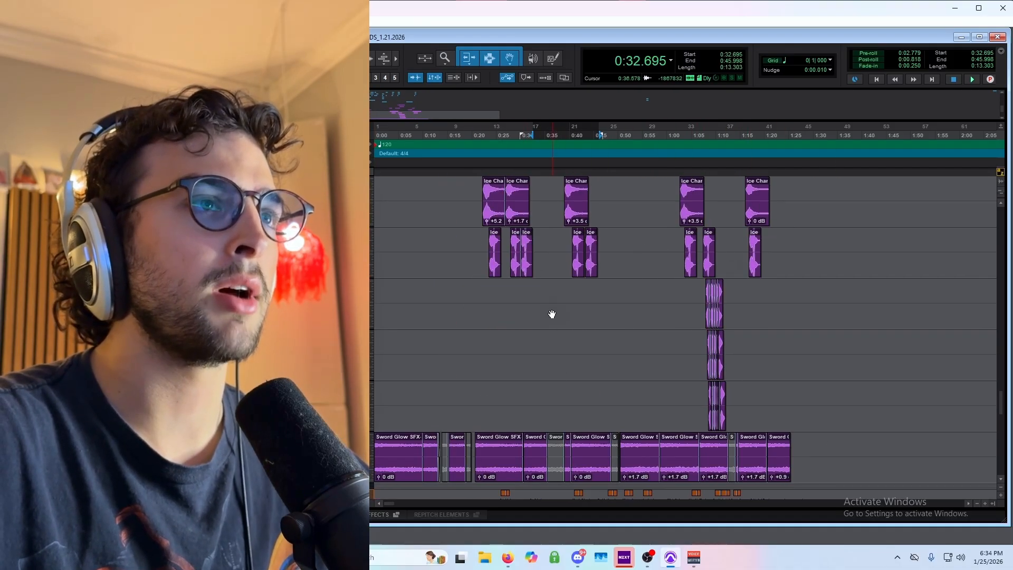
Step: Re-examine the purple group from its folder overview, checking how the Ice Charge clips line up with the neighbouring magic layers
{"action": "scroll", "coordinate": [506, 322], "scroll_direction": "down", "scroll_amount": 2}
{"action": "scroll", "coordinate": [649, 331], "scroll_direction": "up", "scroll_amount": 4}
{"action": "scroll", "coordinate": [586, 297], "scroll_direction": "down", "scroll_amount": 1}
{"action": "scroll", "coordinate": [632, 293], "scroll_direction": "up", "scroll_amount": 4}
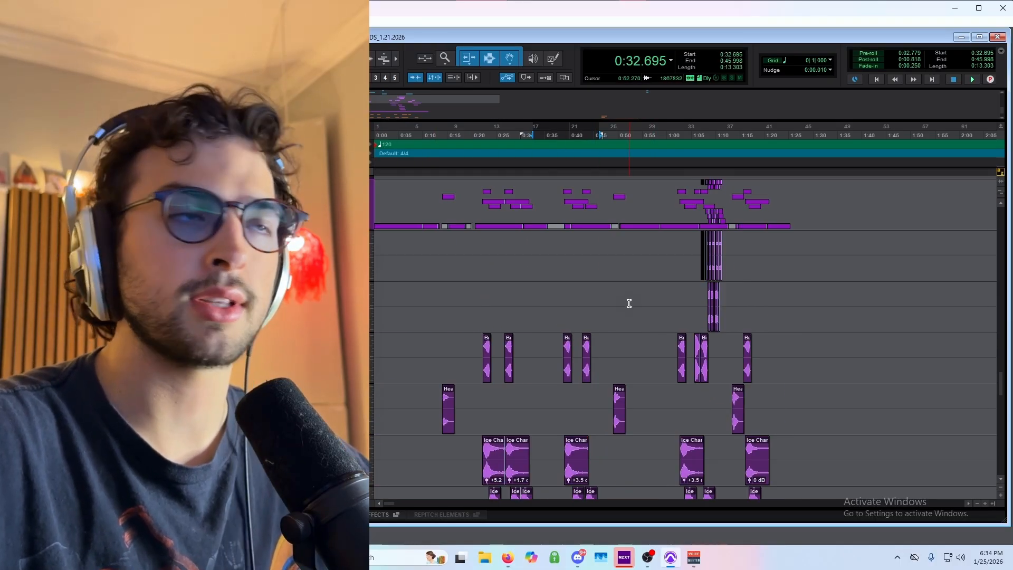
{"action": "scroll", "coordinate": [686, 310], "scroll_direction": "down", "scroll_amount": 6}
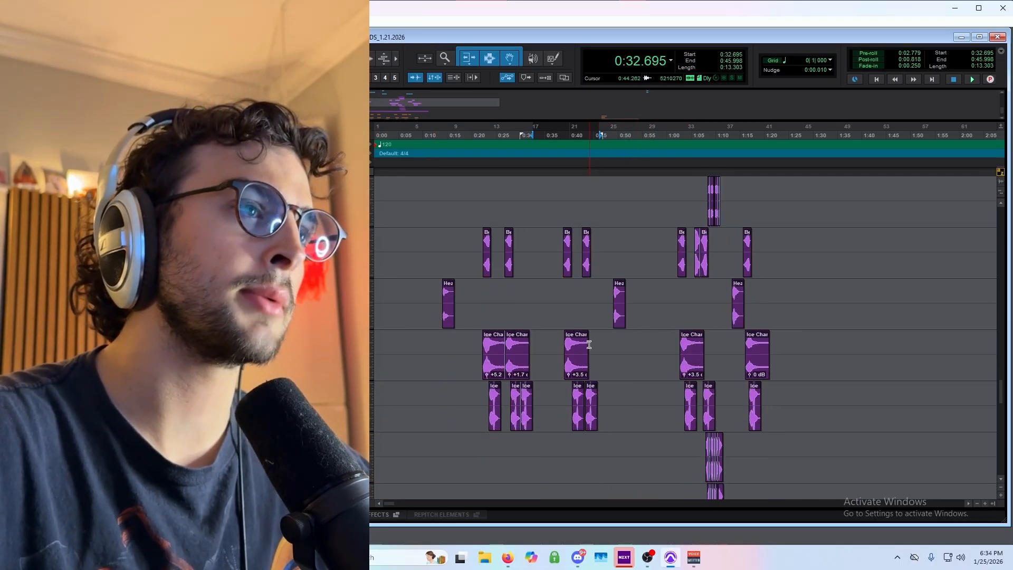
{"action": "scroll", "coordinate": [611, 322], "scroll_direction": "down", "scroll_amount": 5}
{"action": "scroll", "coordinate": [531, 396], "scroll_direction": "up", "scroll_amount": 3}
{"action": "scroll", "coordinate": [674, 389], "scroll_direction": "up", "scroll_amount": 1}
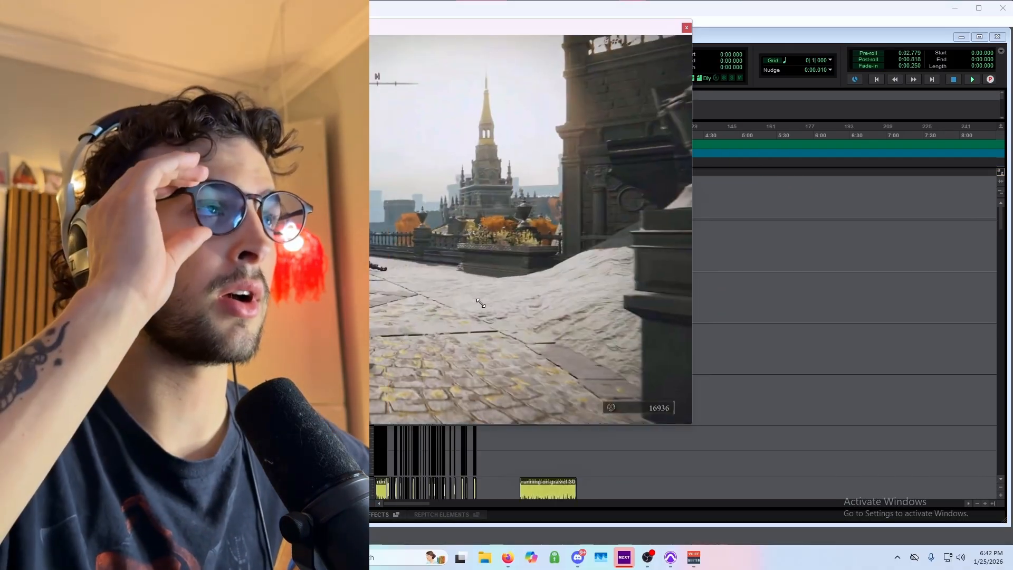